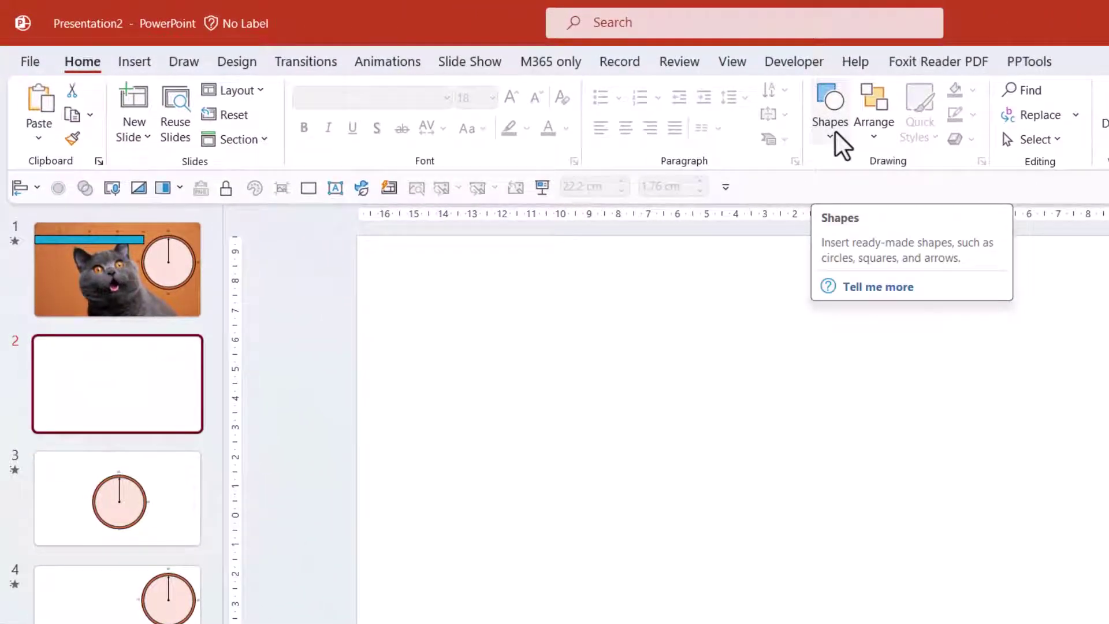
# Step: Draw a long rectangle bar across the top of slide 2
pyautogui.click(832, 132)
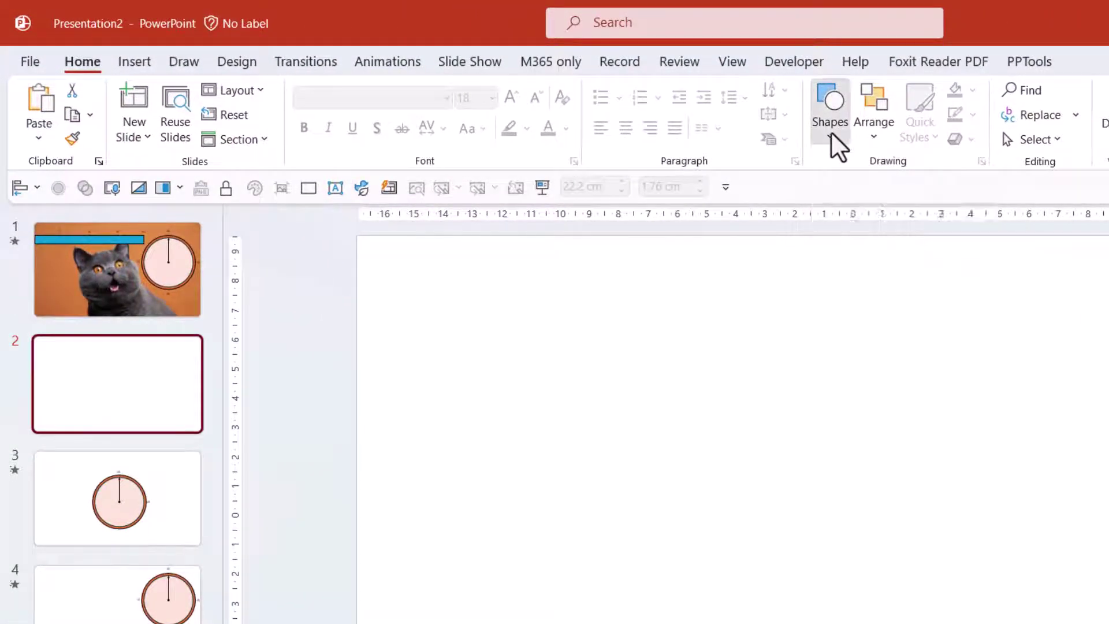
pyautogui.click(869, 188)
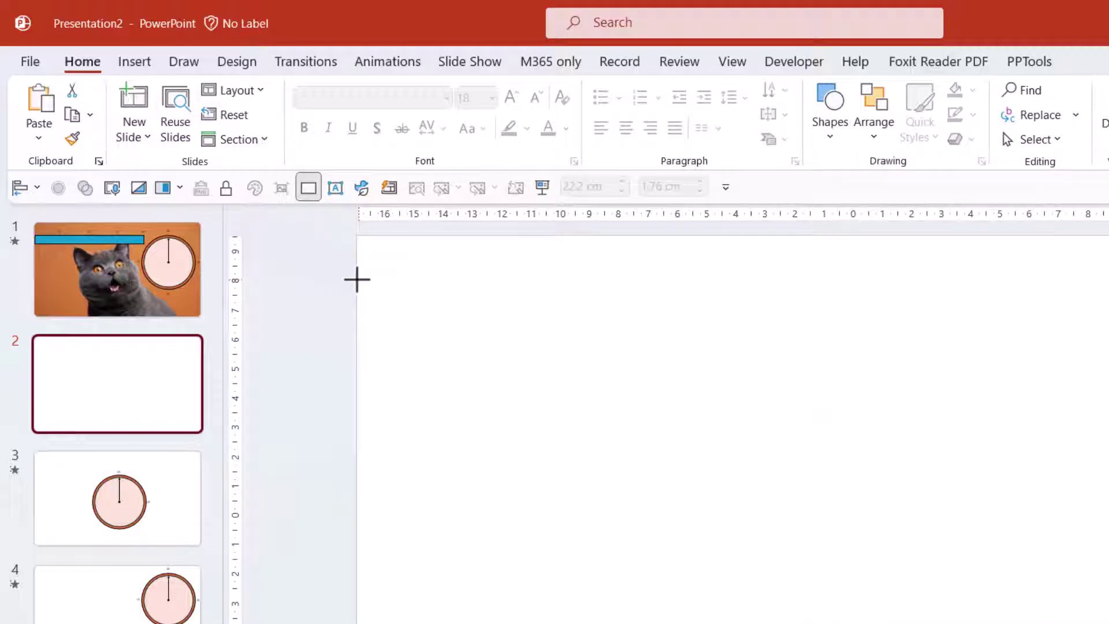
pyautogui.moveTo(356, 278); pyautogui.dragTo(1074, 346)
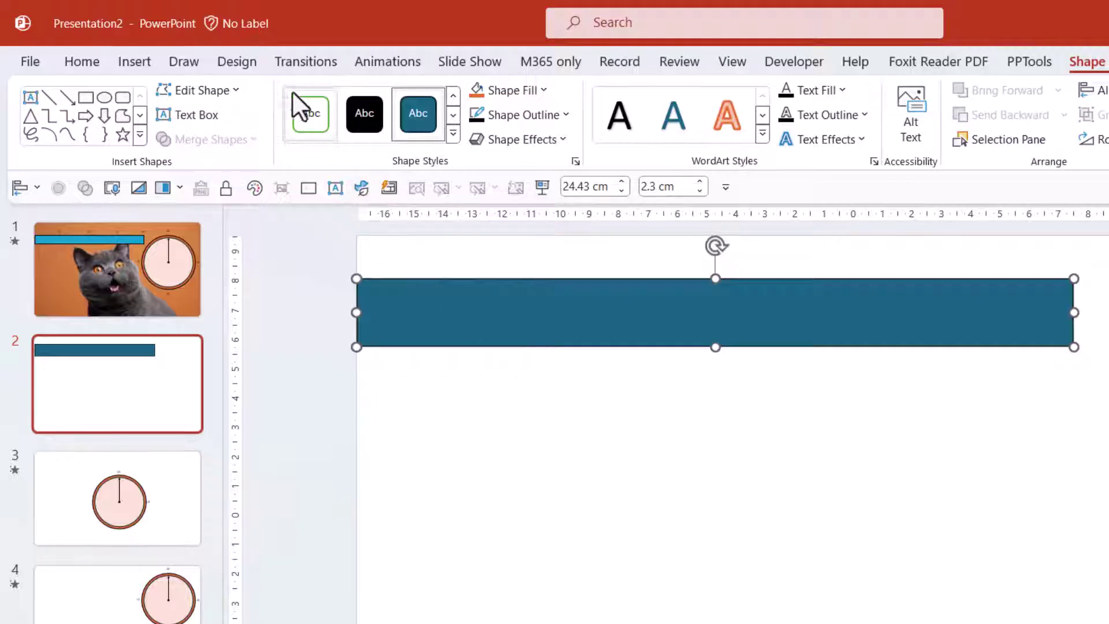
# Step: Give the bar a Fly Out exit to the left lasting 5 seconds
pyautogui.click(372, 60)
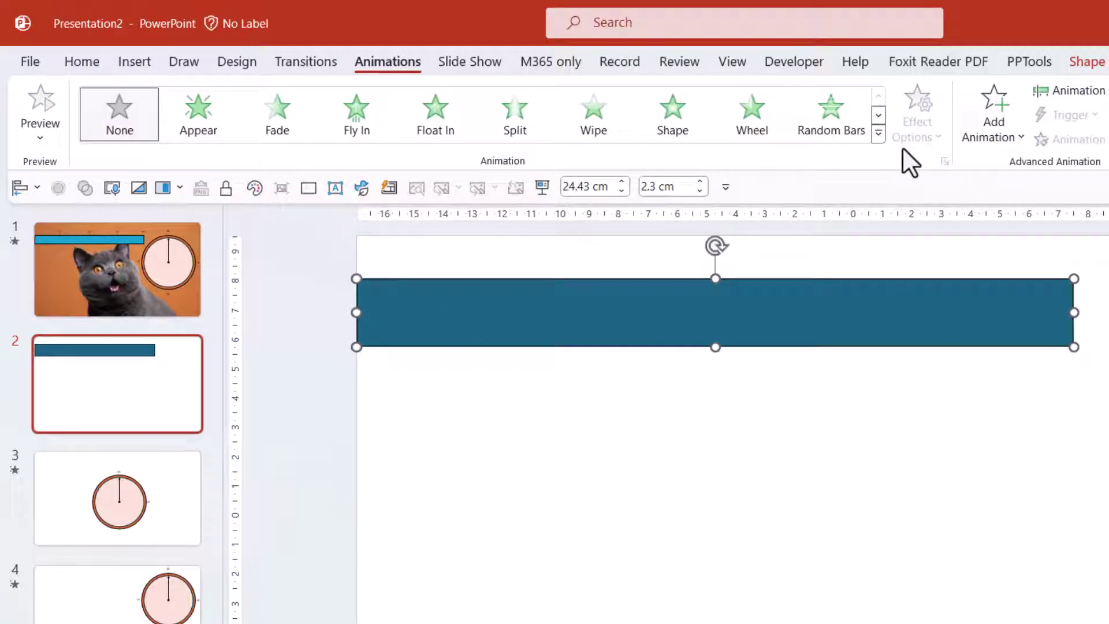
pyautogui.click(879, 134)
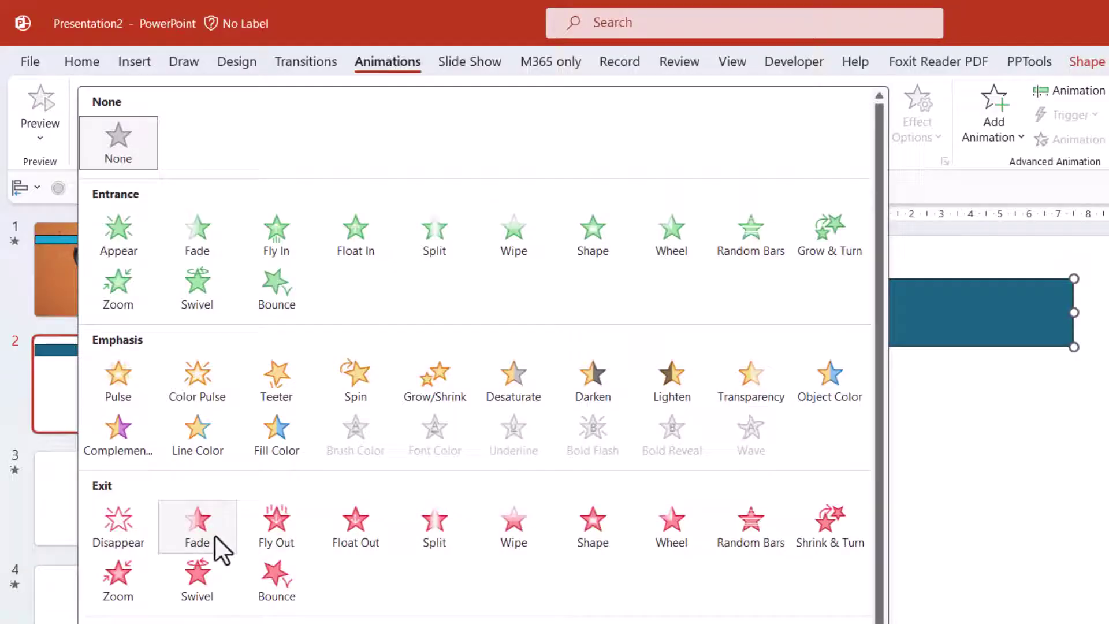
pyautogui.click(277, 534)
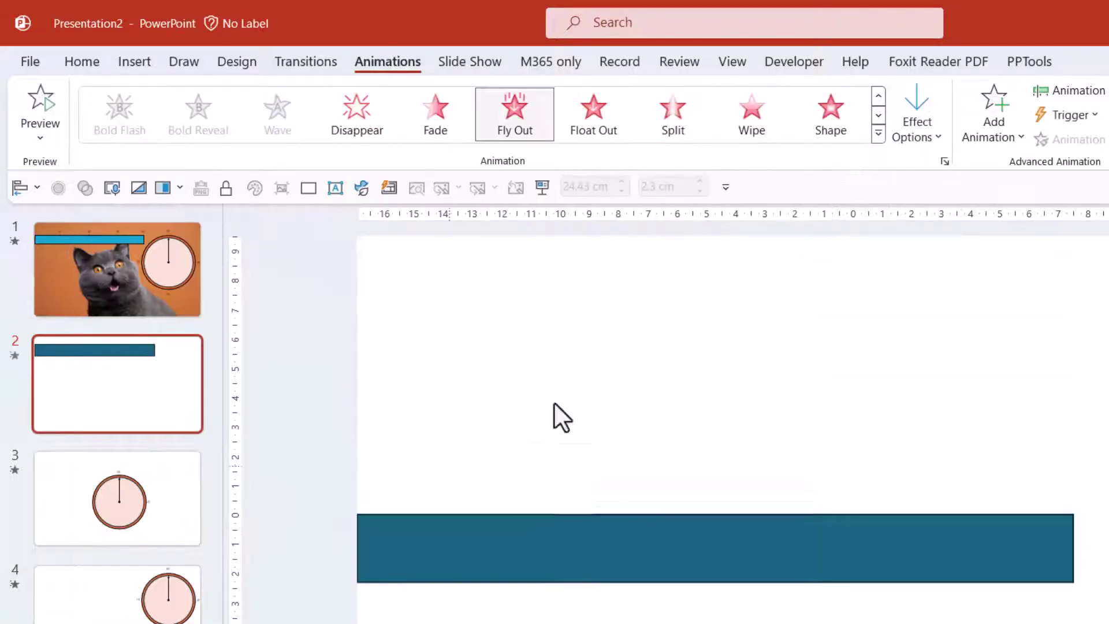
pyautogui.click(920, 127)
pyautogui.click(973, 301)
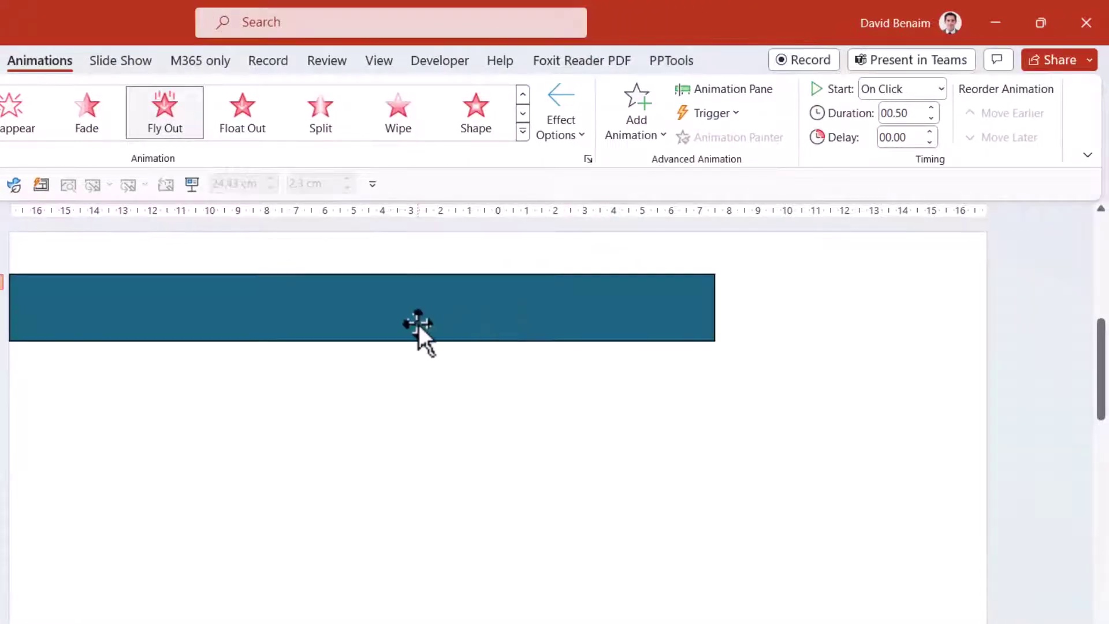
pyautogui.click(417, 323)
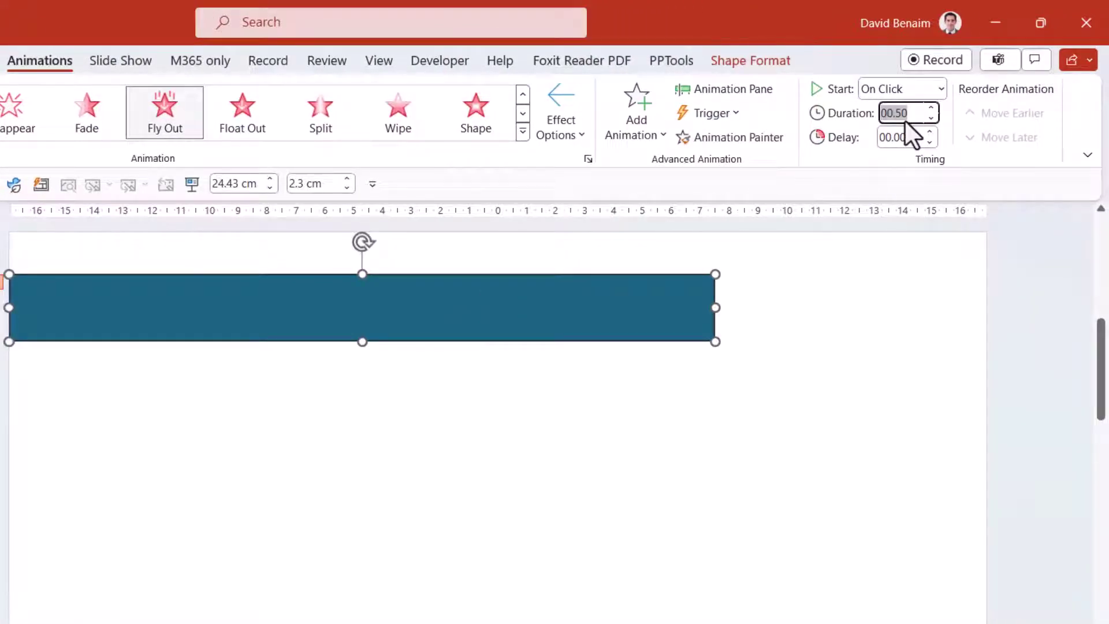
pyautogui.write('5')
pyautogui.click(879, 340)
pyautogui.click(678, 321)
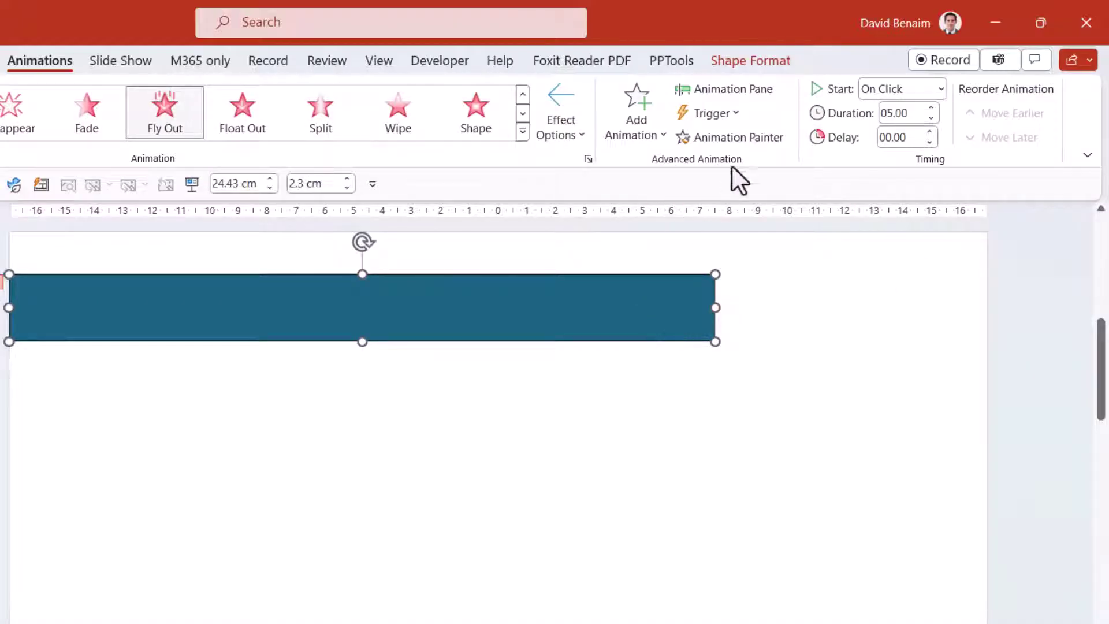
# Step: Preview the bar's Fly Out exit from the Animation Pane
pyautogui.click(737, 91)
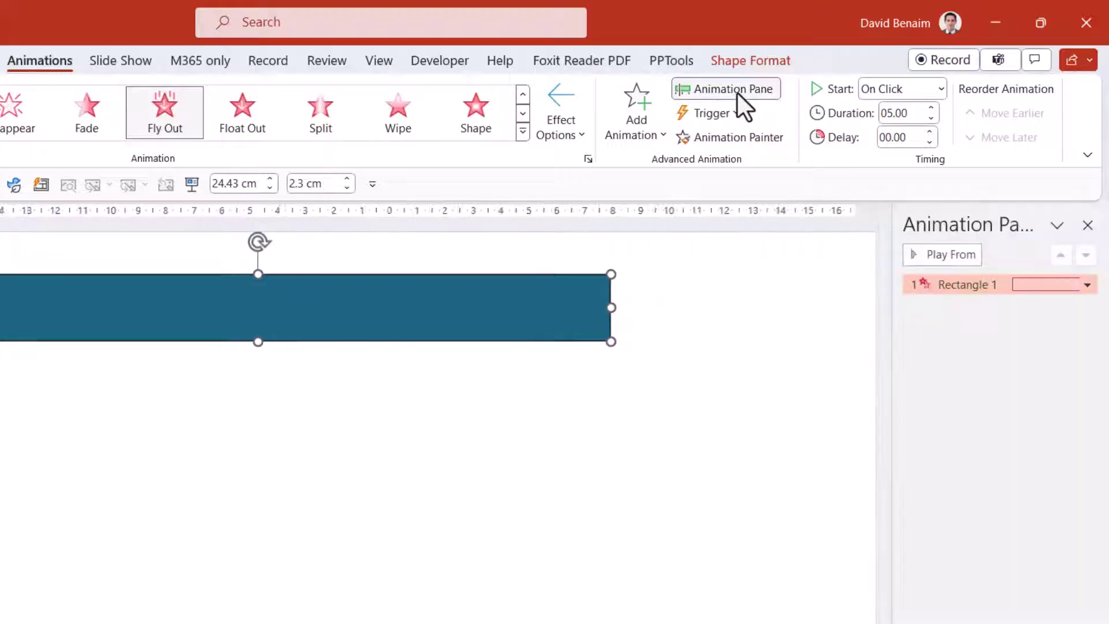
pyautogui.click(928, 255)
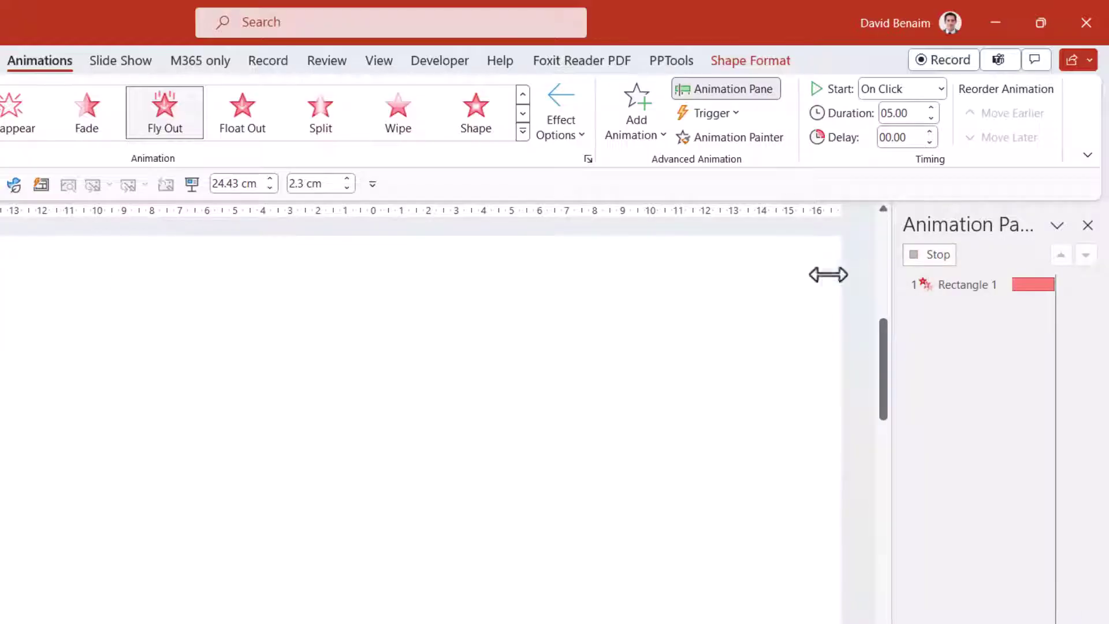
pyautogui.click(321, 376)
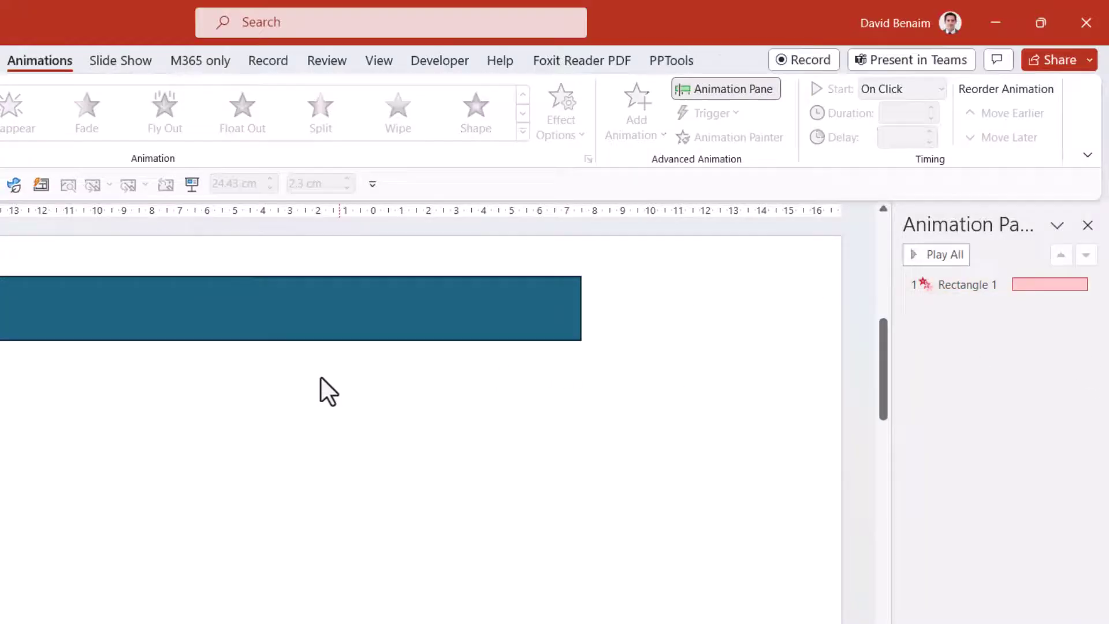
# Step: Fill the bar with light blue and remove its outline
pyautogui.click(295, 316)
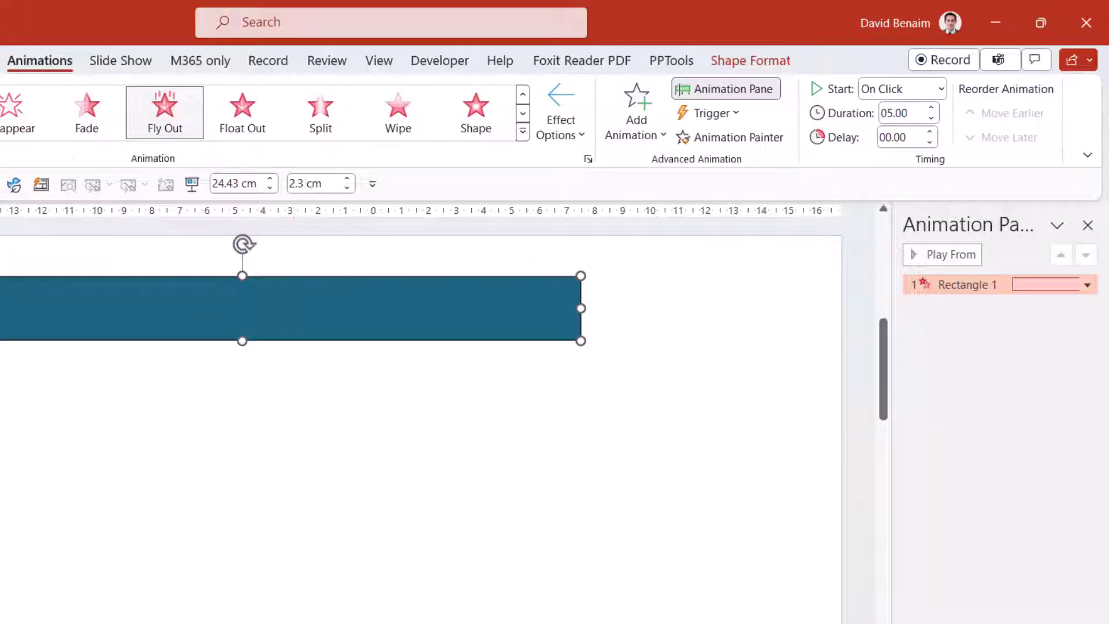
pyautogui.click(735, 61)
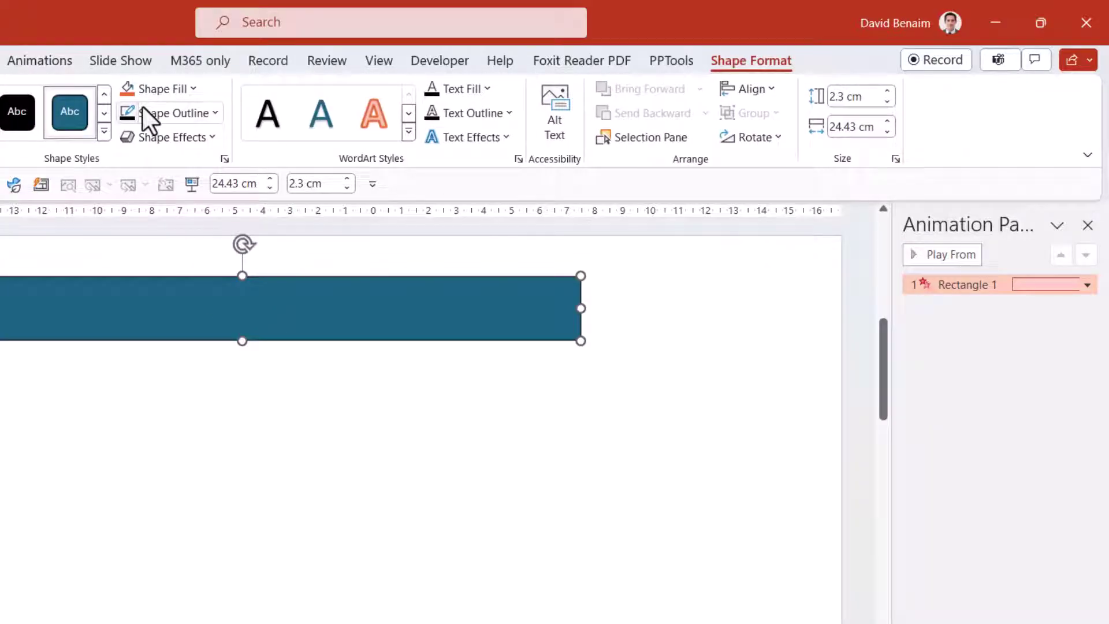
pyautogui.click(151, 92)
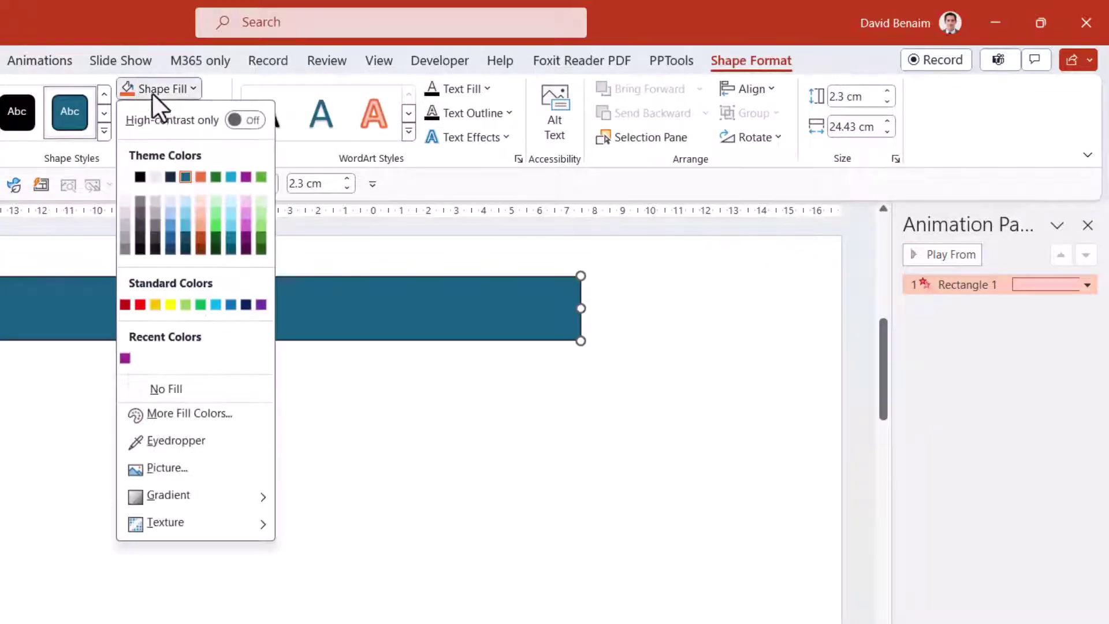
pyautogui.click(231, 177)
pyautogui.click(179, 114)
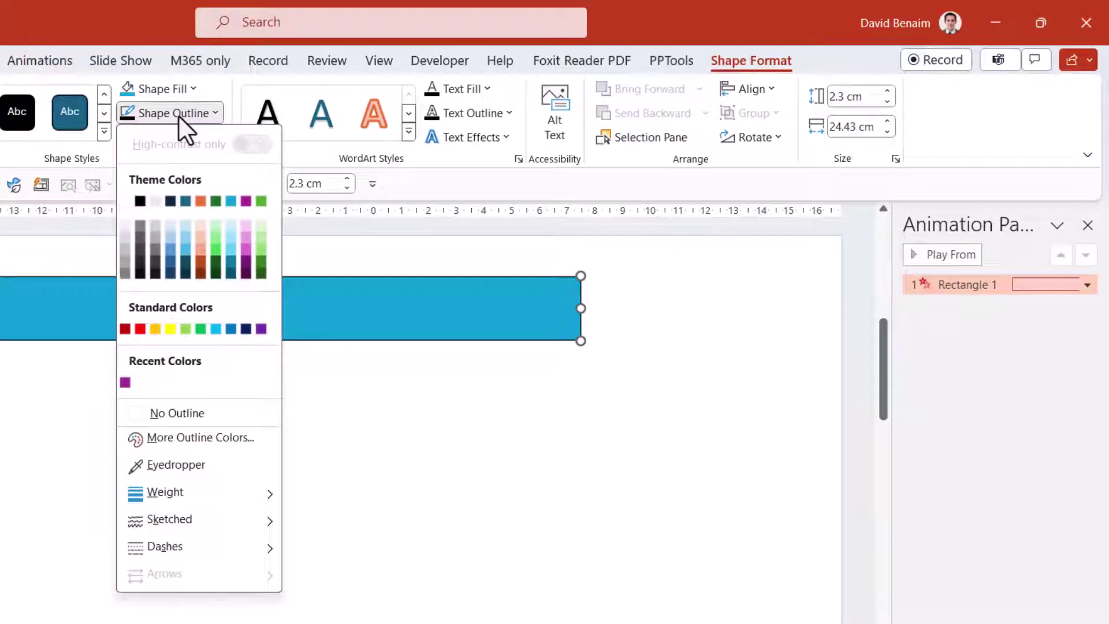
pyautogui.click(168, 410)
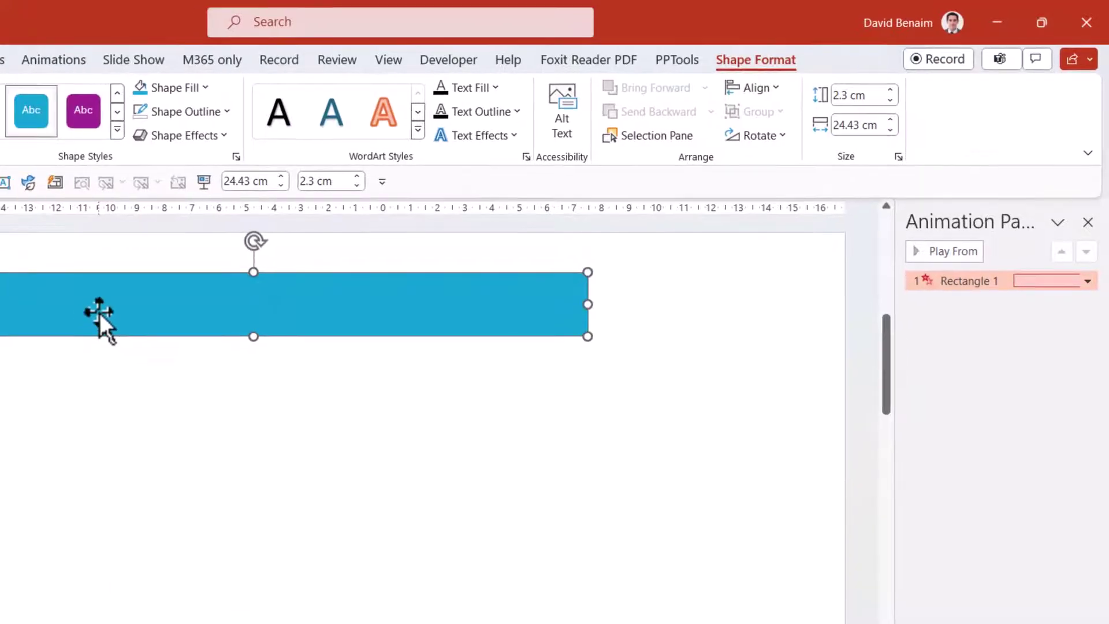
# Step: Duplicate the bar below the original and set the copy's animation to None
pyautogui.click(0, 60)
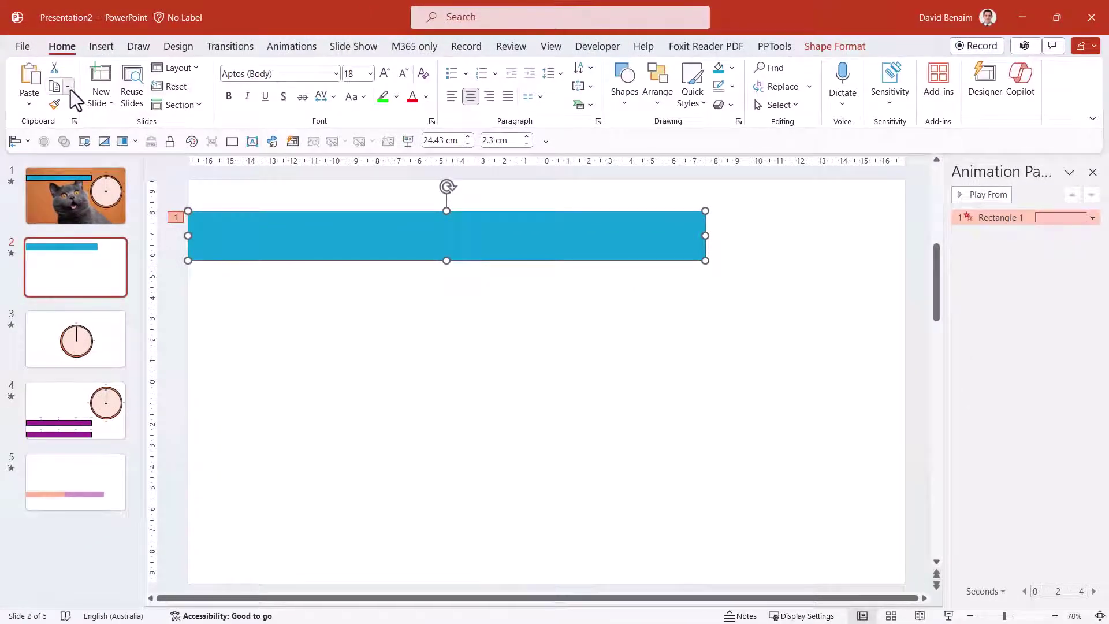
pyautogui.click(67, 86)
pyautogui.click(87, 127)
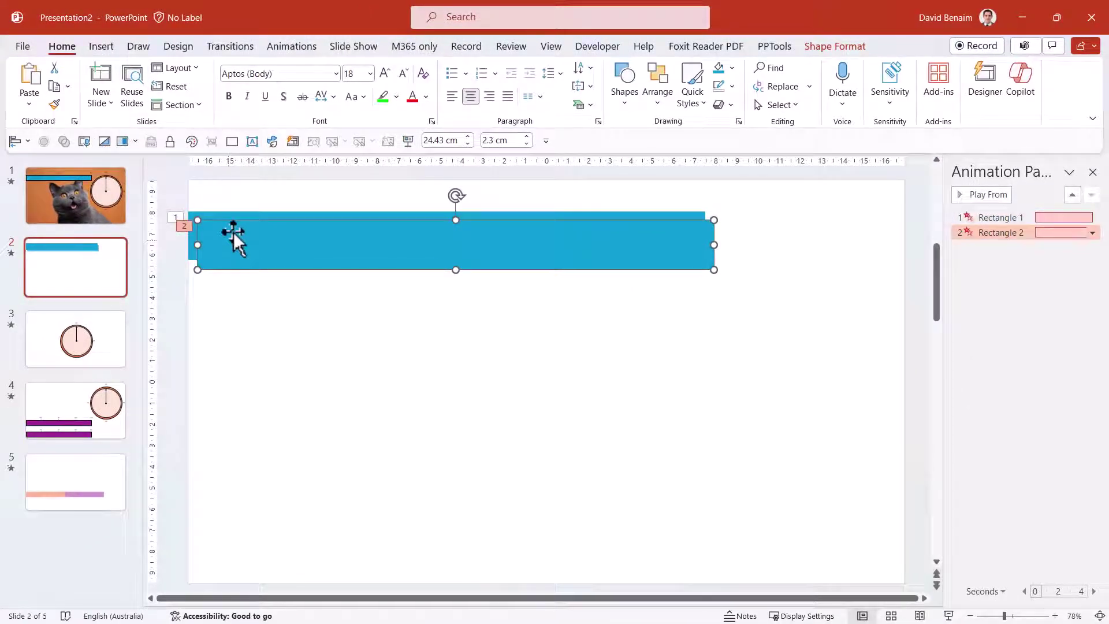
pyautogui.moveTo(242, 234); pyautogui.dragTo(234, 293)
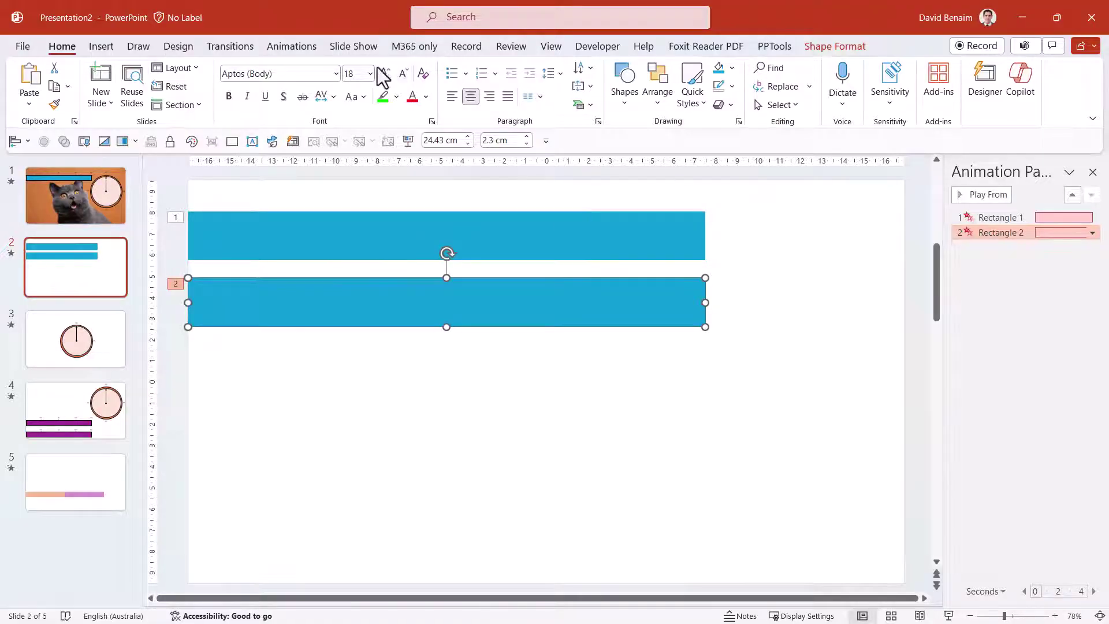
pyautogui.click(289, 51)
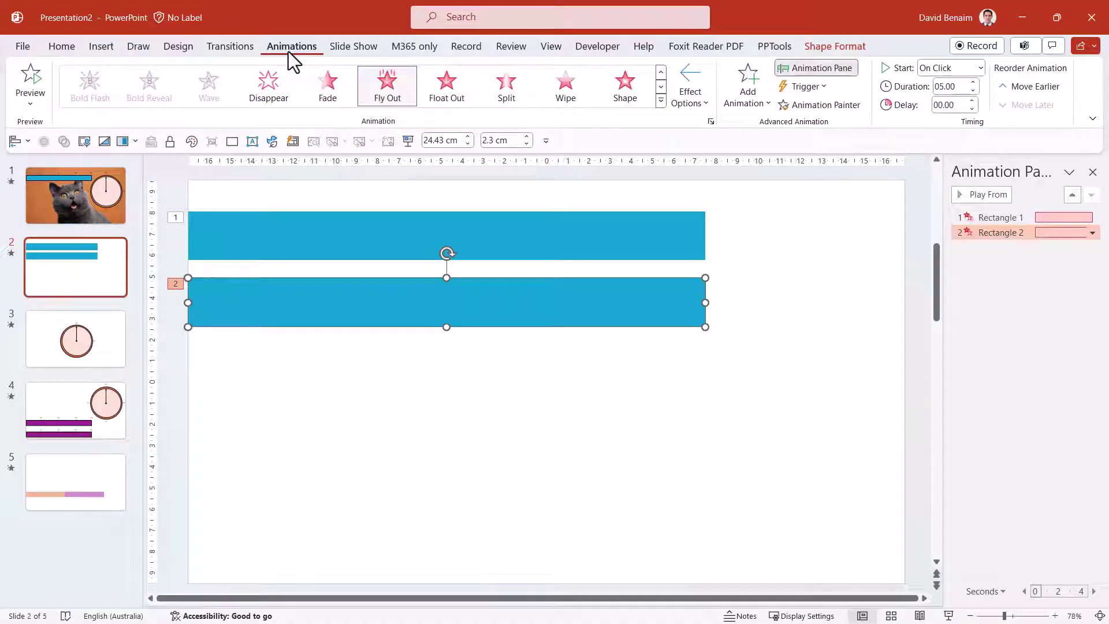
pyautogui.click(661, 100)
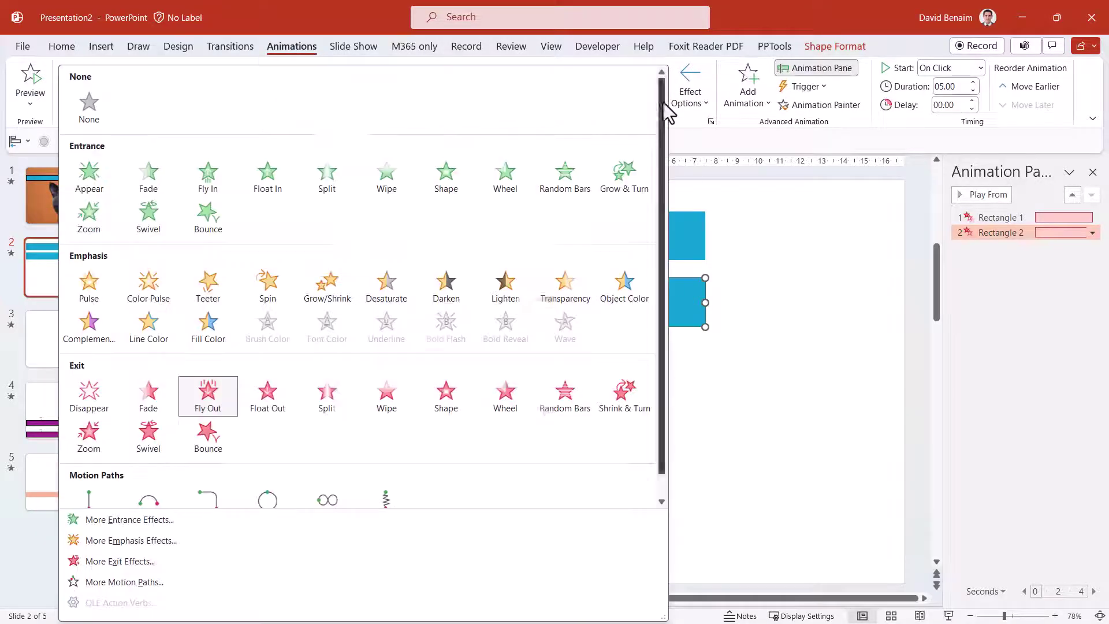
pyautogui.click(93, 117)
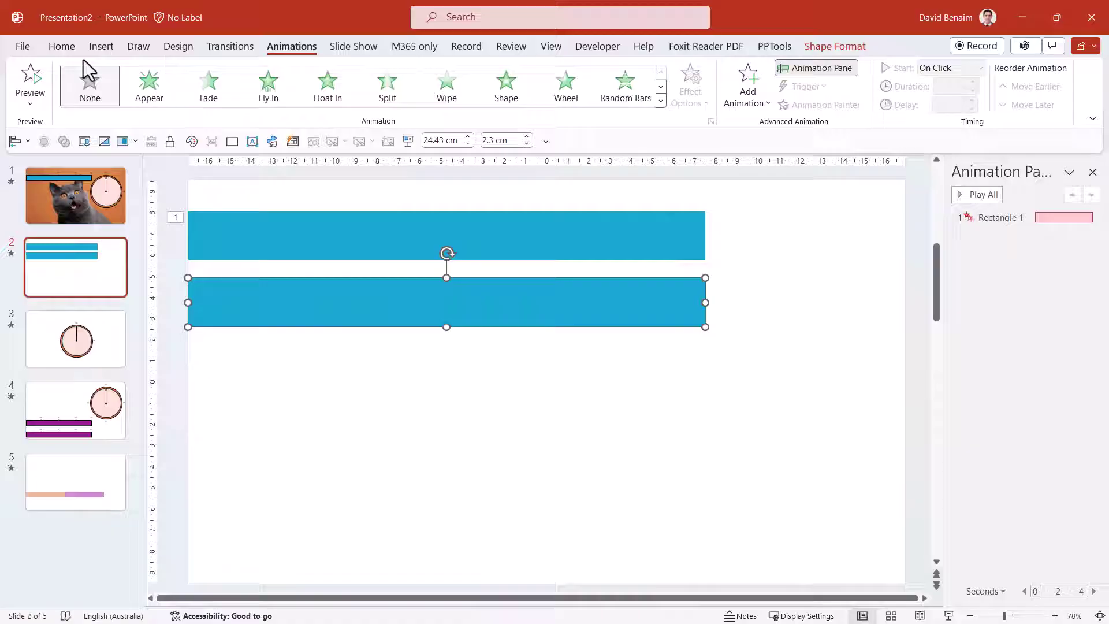
# Step: Give the copy a black outline and no fill
pyautogui.click(844, 49)
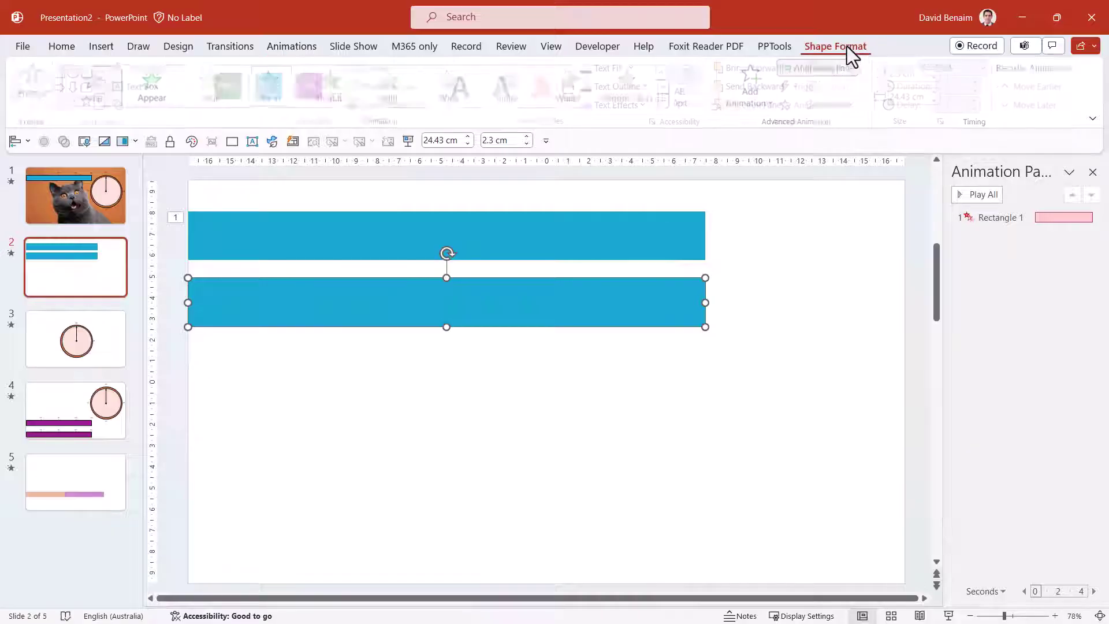
pyautogui.click(386, 89)
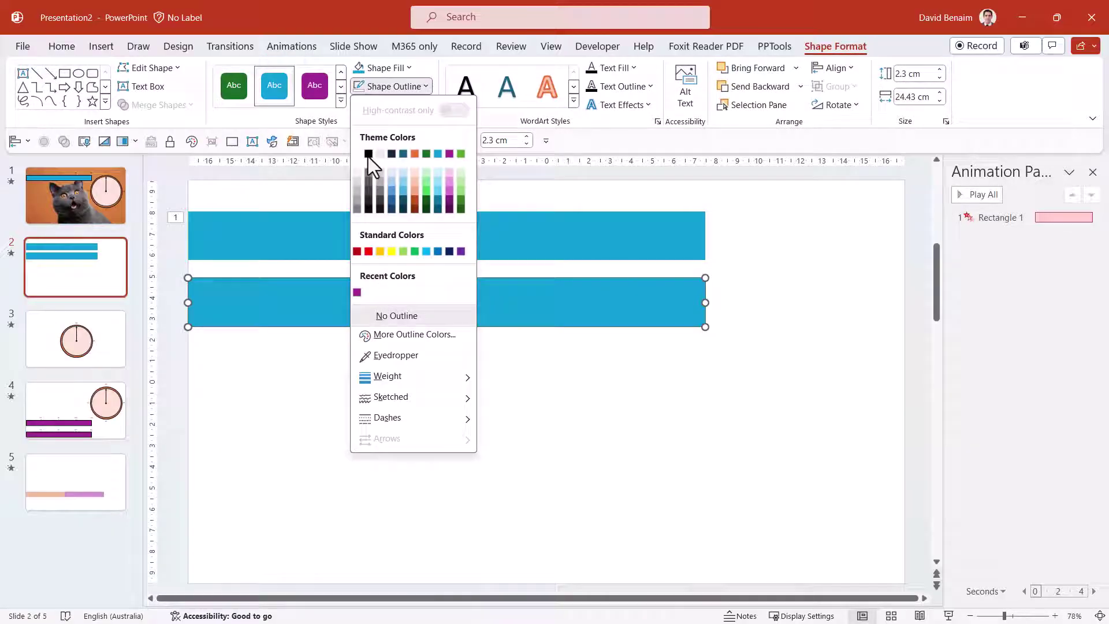
pyautogui.click(369, 153)
pyautogui.click(390, 70)
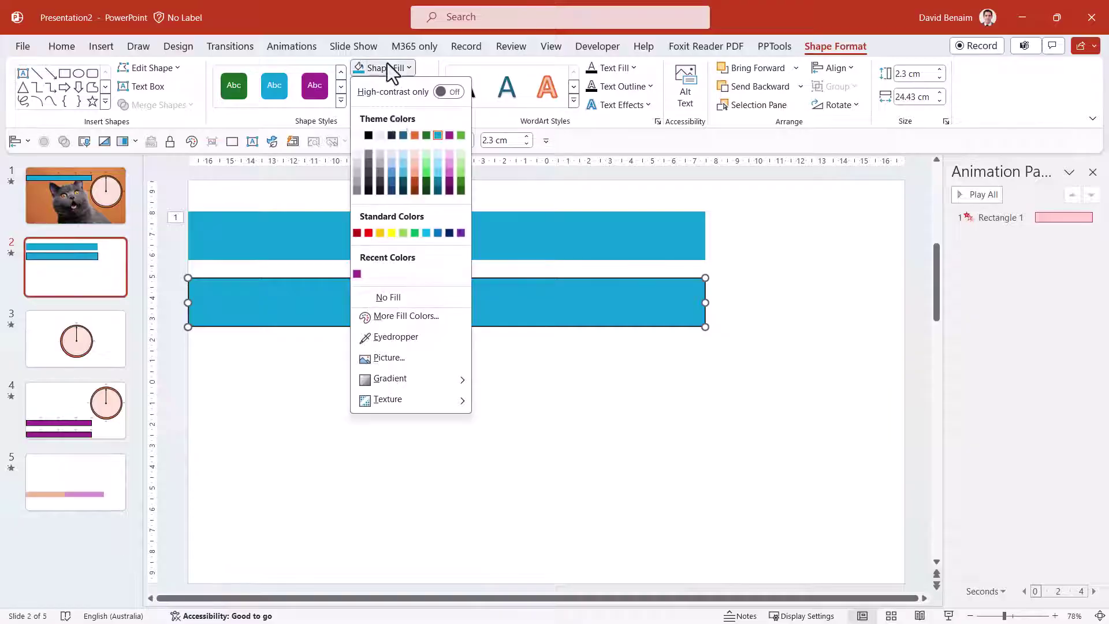
pyautogui.click(397, 296)
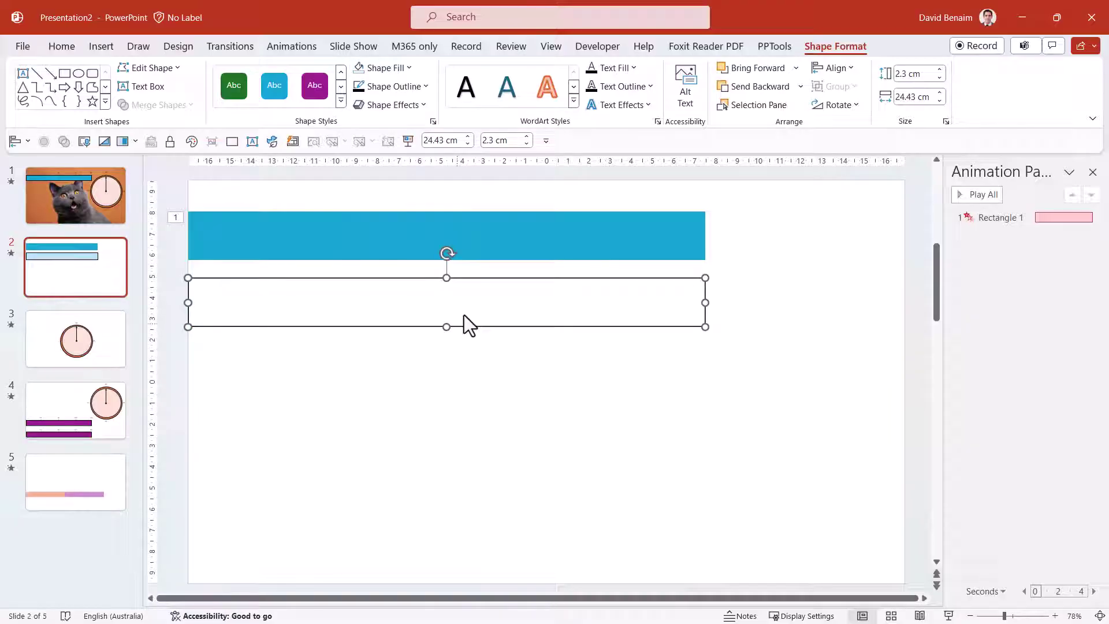
pyautogui.click(463, 307)
pyautogui.click(461, 278)
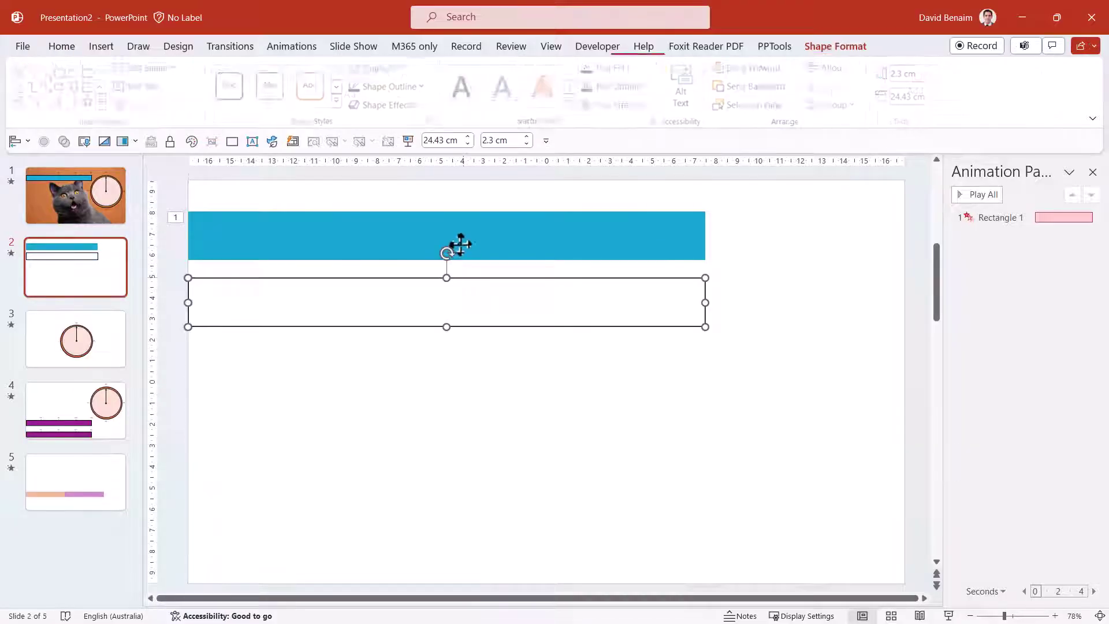
pyautogui.moveTo(460, 245); pyautogui.dragTo(460, 213)
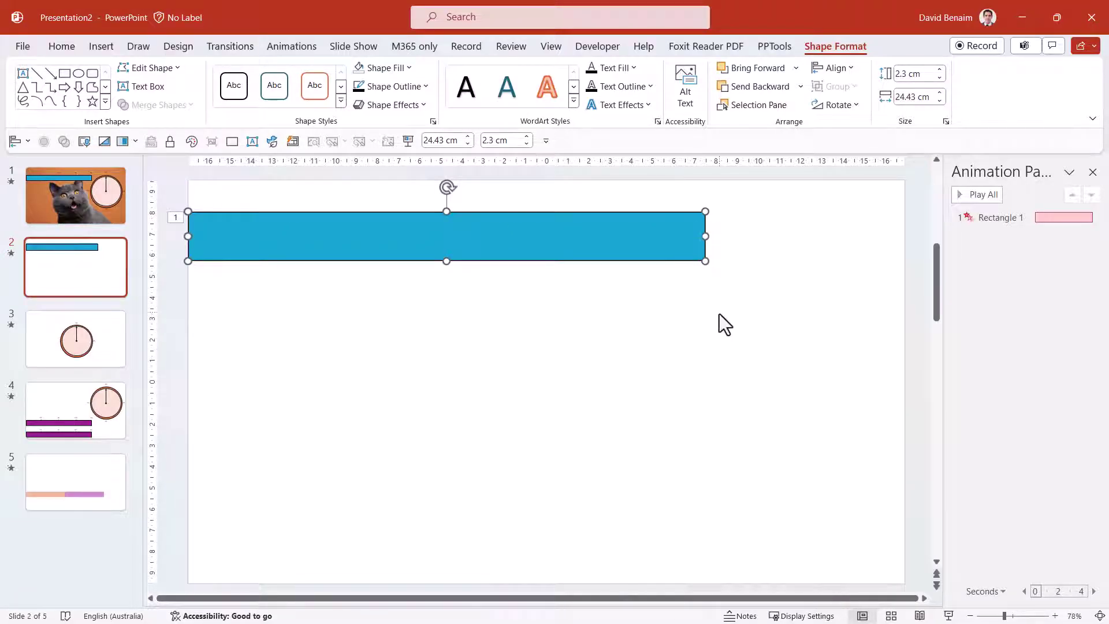
pyautogui.click(982, 195)
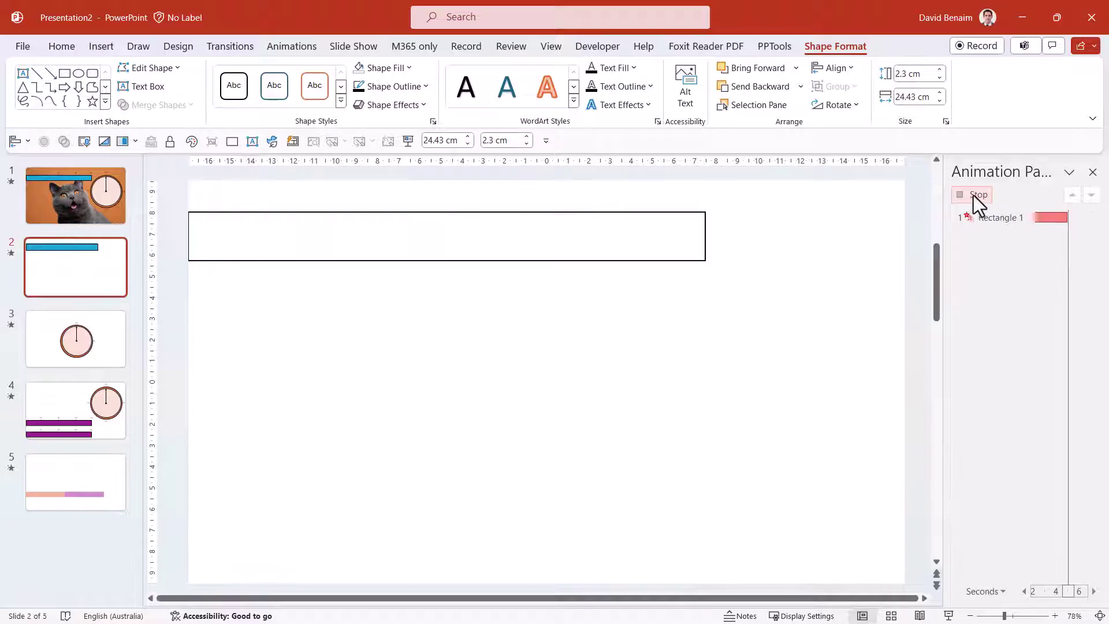
pyautogui.click(647, 240)
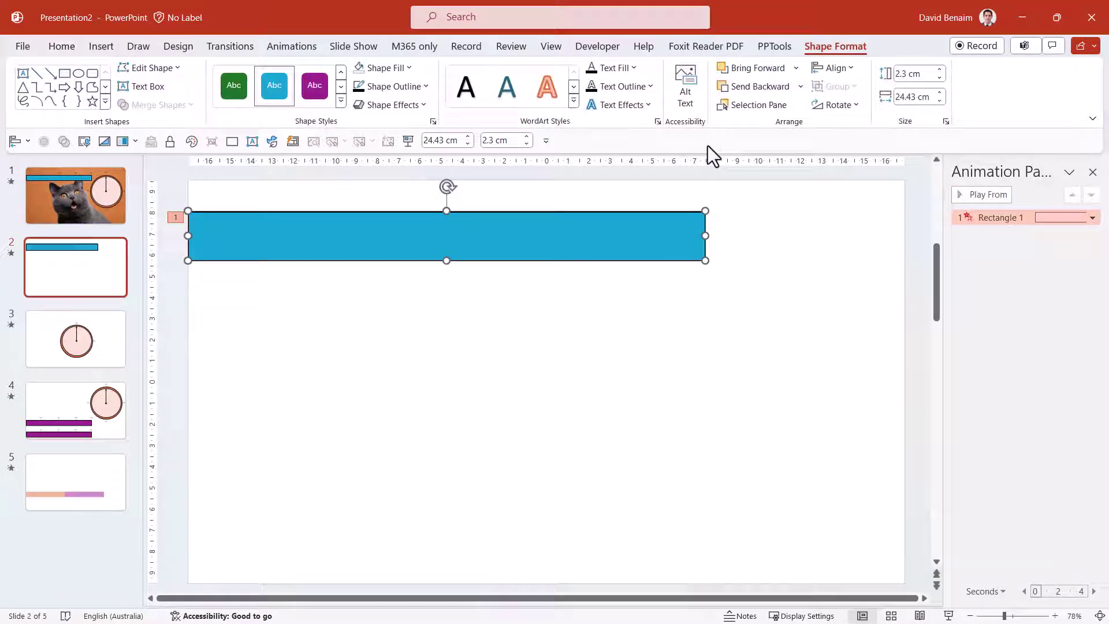
# Step: Set the blue bar's exit duration to 59 seconds and delay to 1 second, then preview it
pyautogui.click(287, 47)
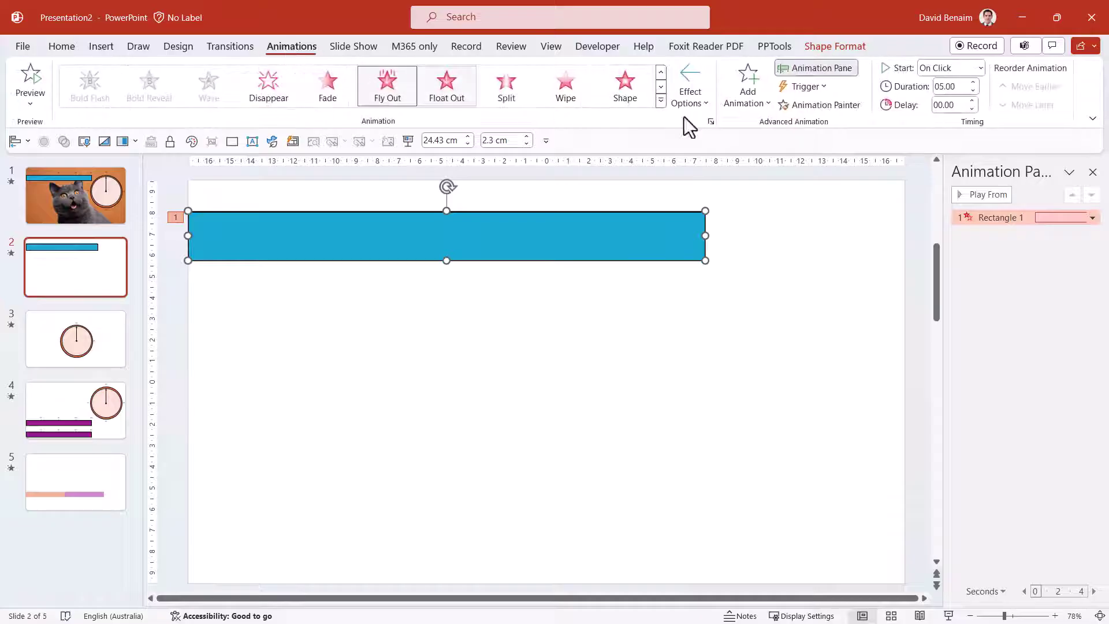
pyautogui.doubleClick(944, 87)
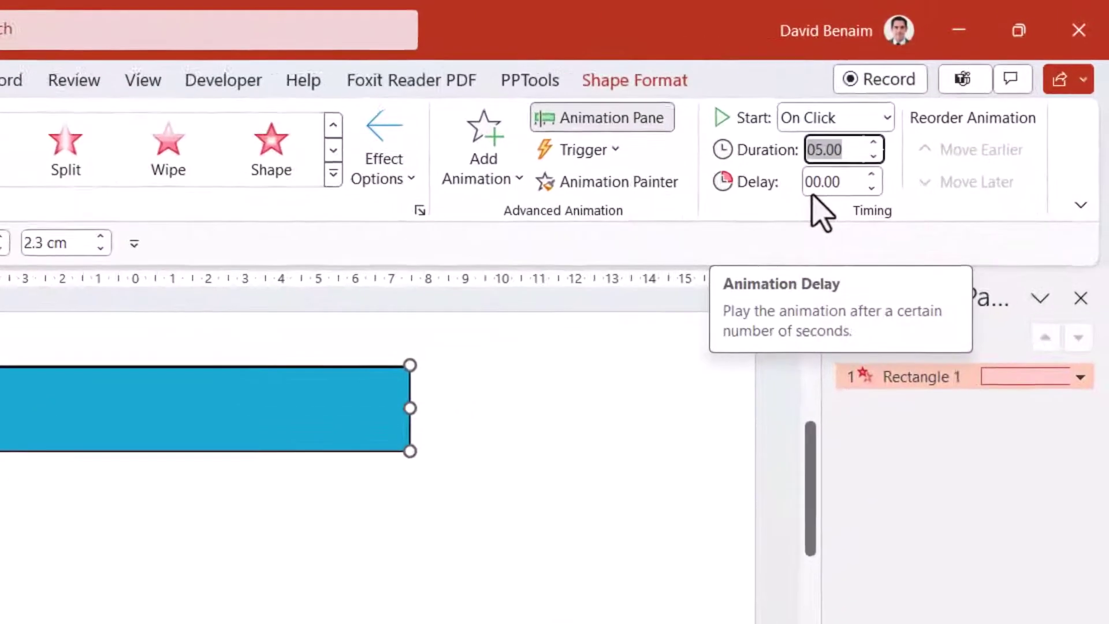
pyautogui.write('7')
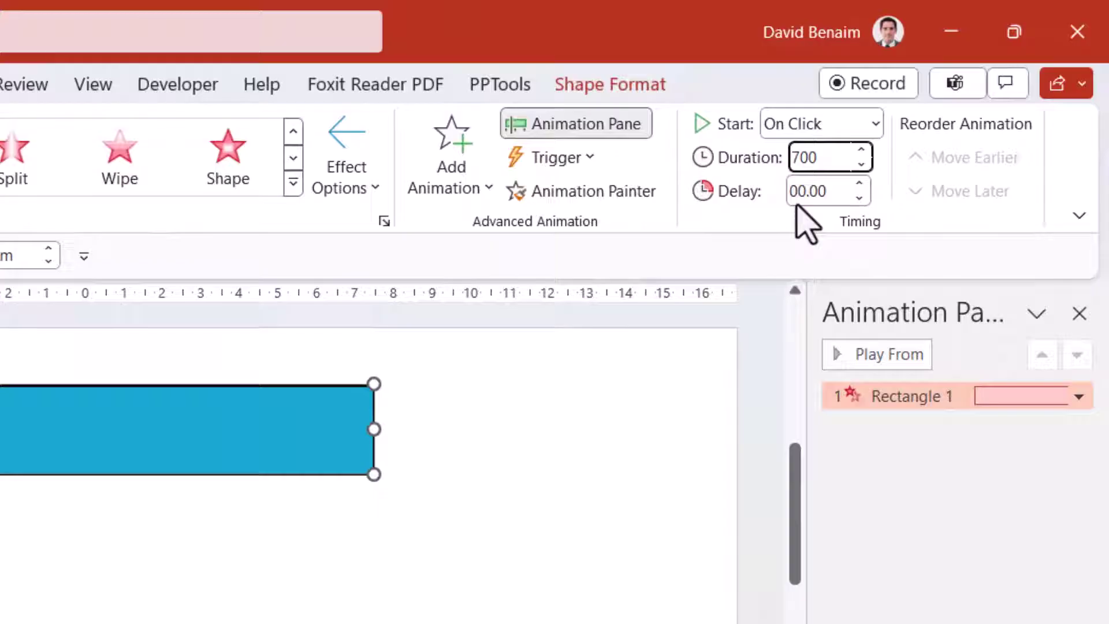
pyautogui.press('Return')
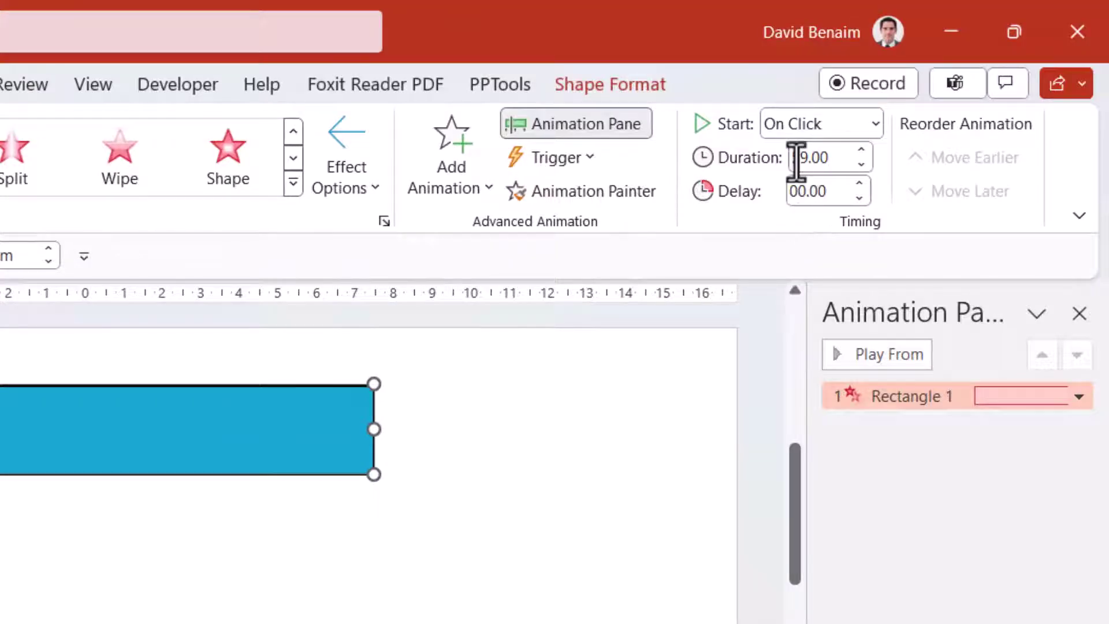
pyautogui.doubleClick(809, 193)
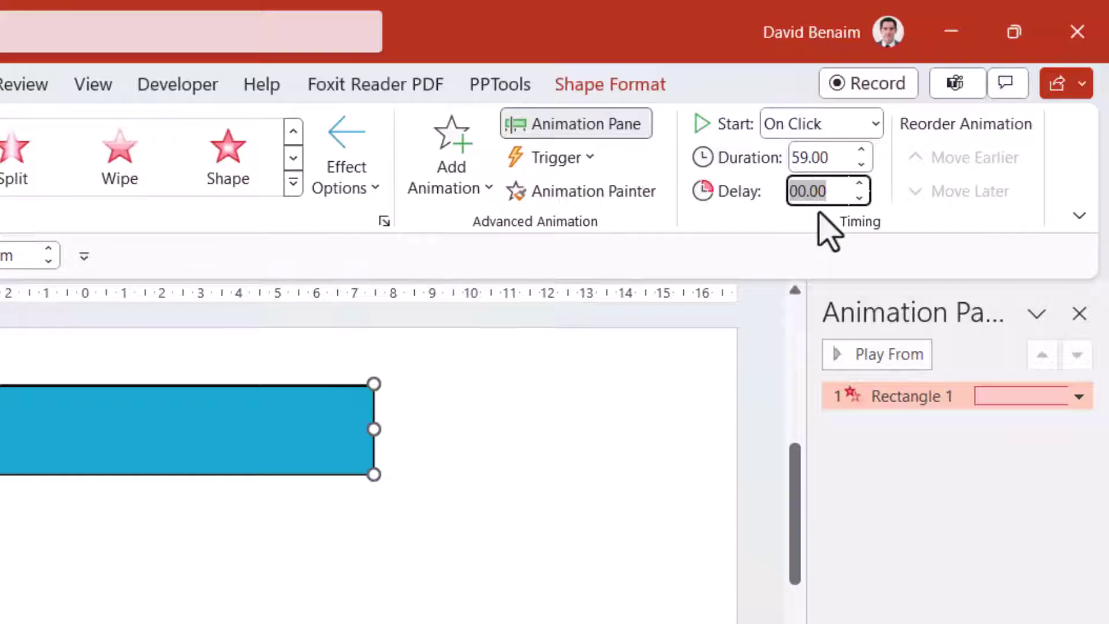
pyautogui.press('Return')
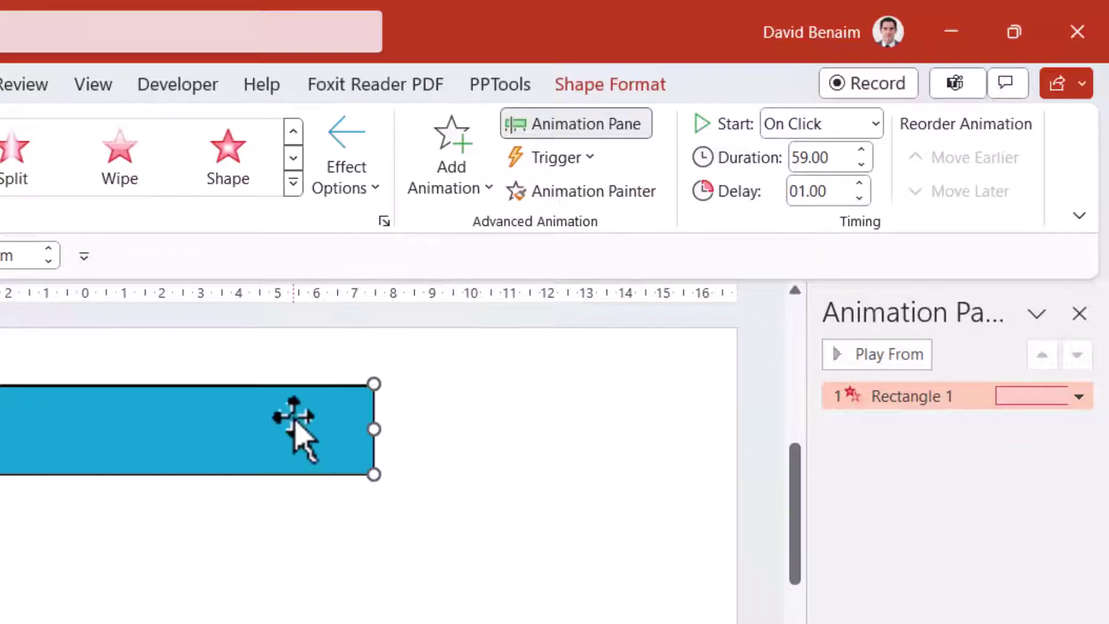
pyautogui.click(858, 353)
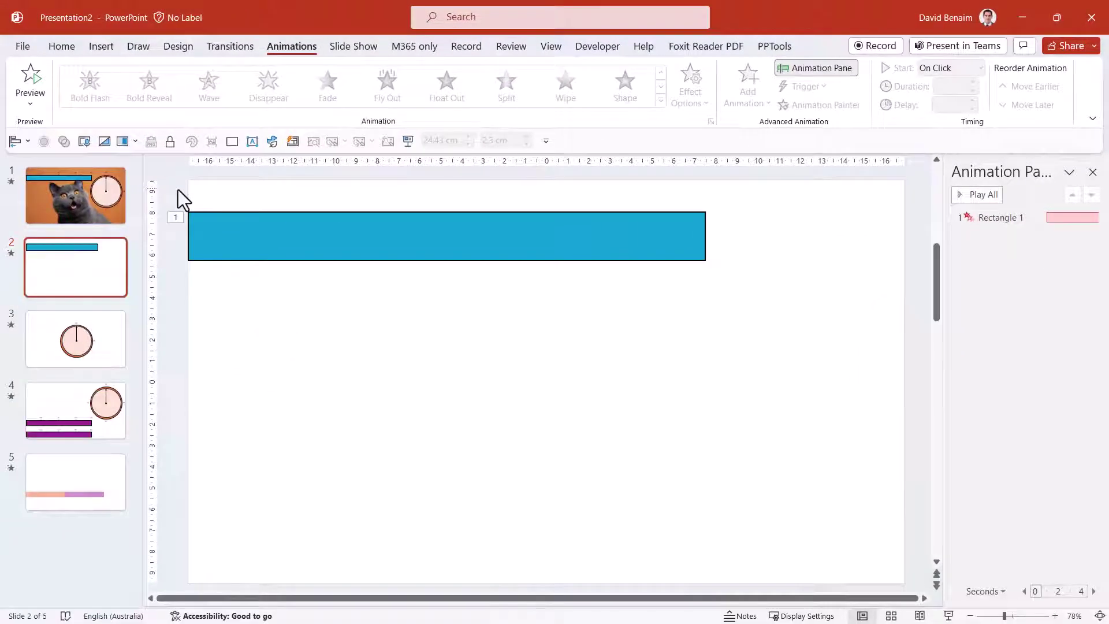
# Step: Select the blue bar and copy it together with its Fly Out animation
pyautogui.moveTo(244, 223); pyautogui.dragTo(764, 293)
pyautogui.rightClick(650, 237)
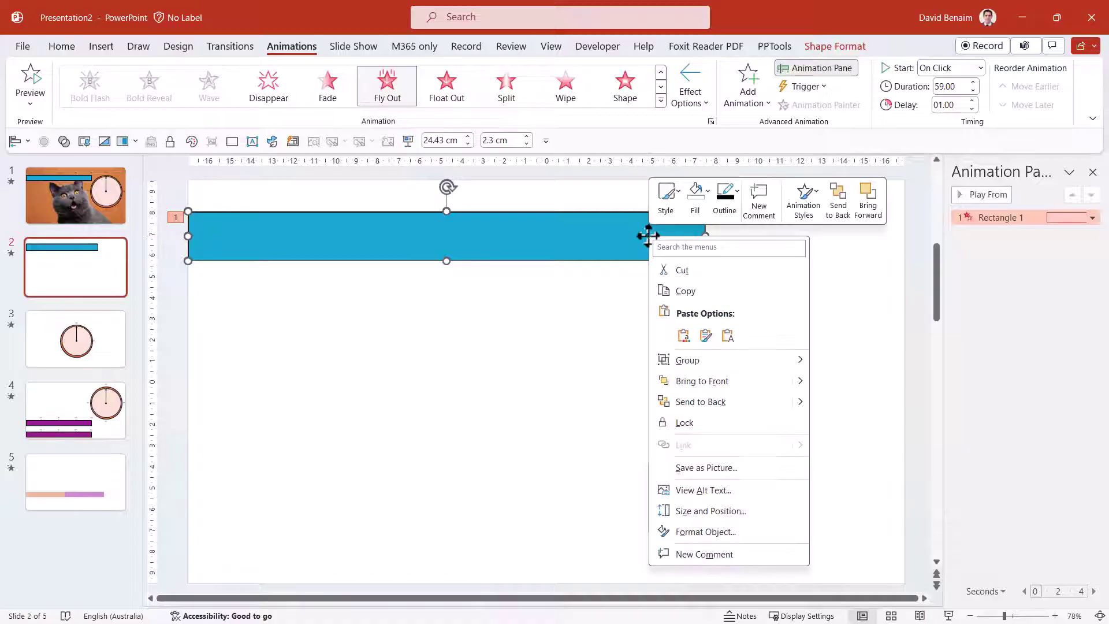
pyautogui.click(685, 291)
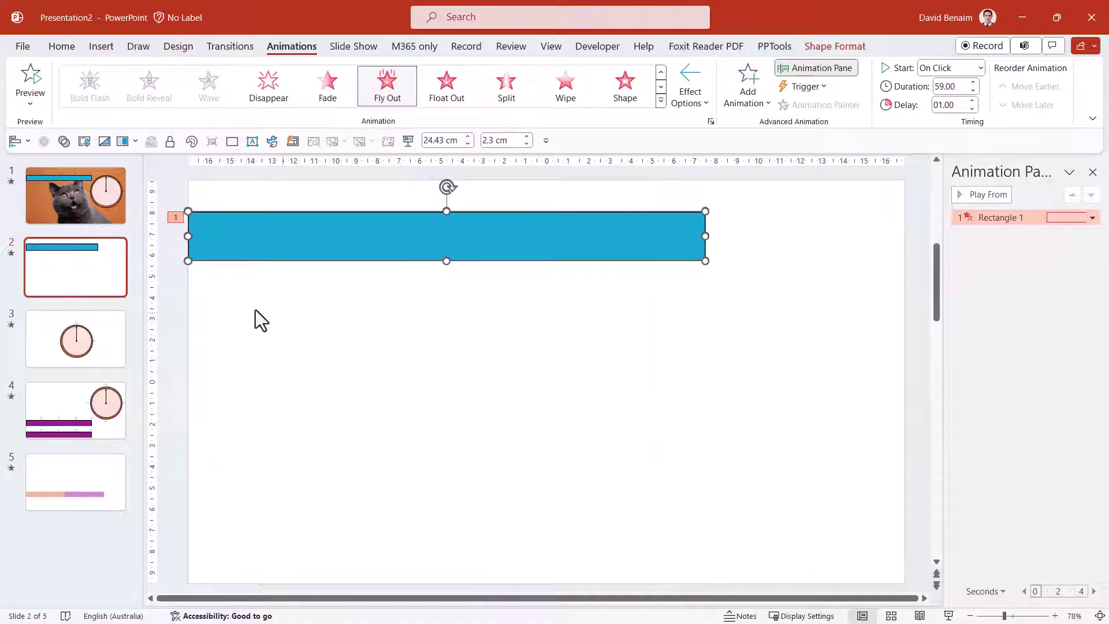
# Step: Paste the bar copy below the original and set it to start After Previous
pyautogui.rightClick(206, 300)
pyautogui.click(240, 357)
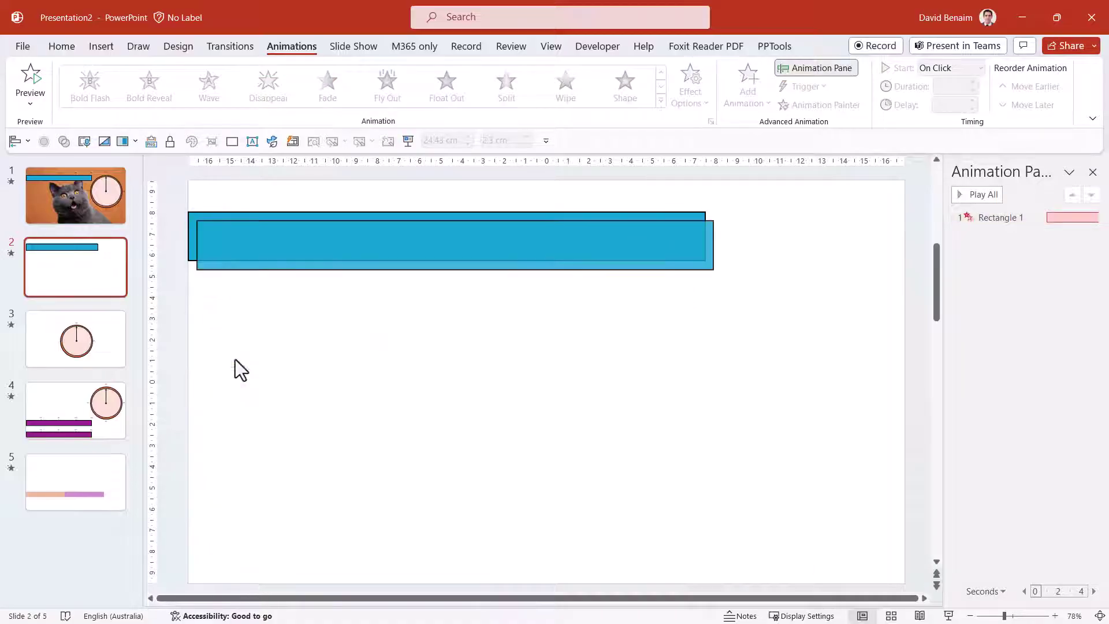
pyautogui.moveTo(272, 265); pyautogui.dragTo(264, 329)
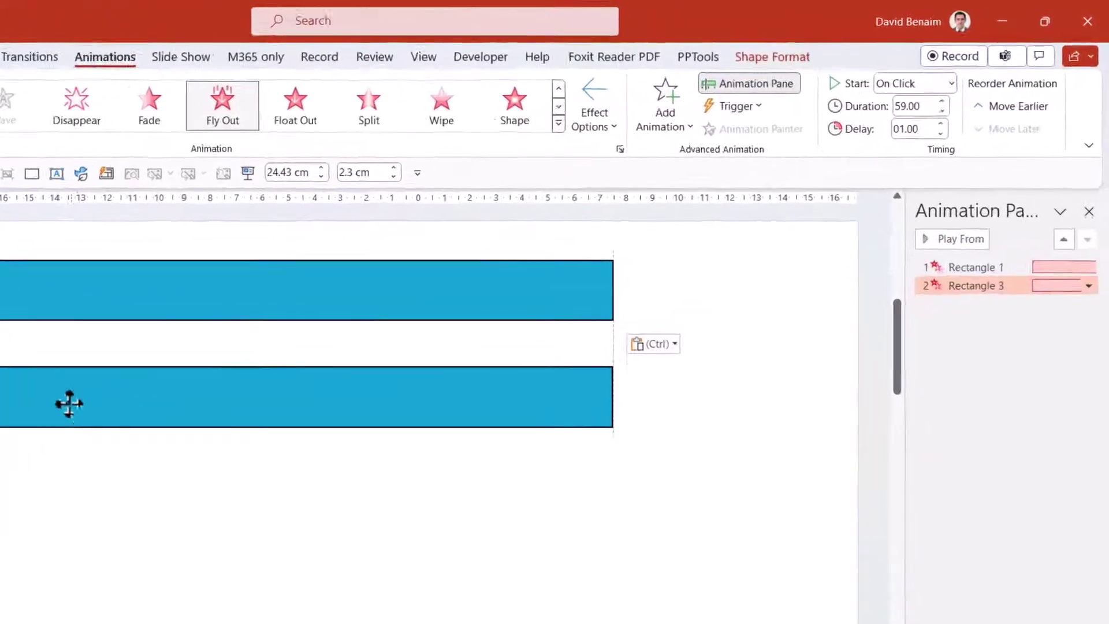
pyautogui.moveTo(69, 404); pyautogui.dragTo(69, 412)
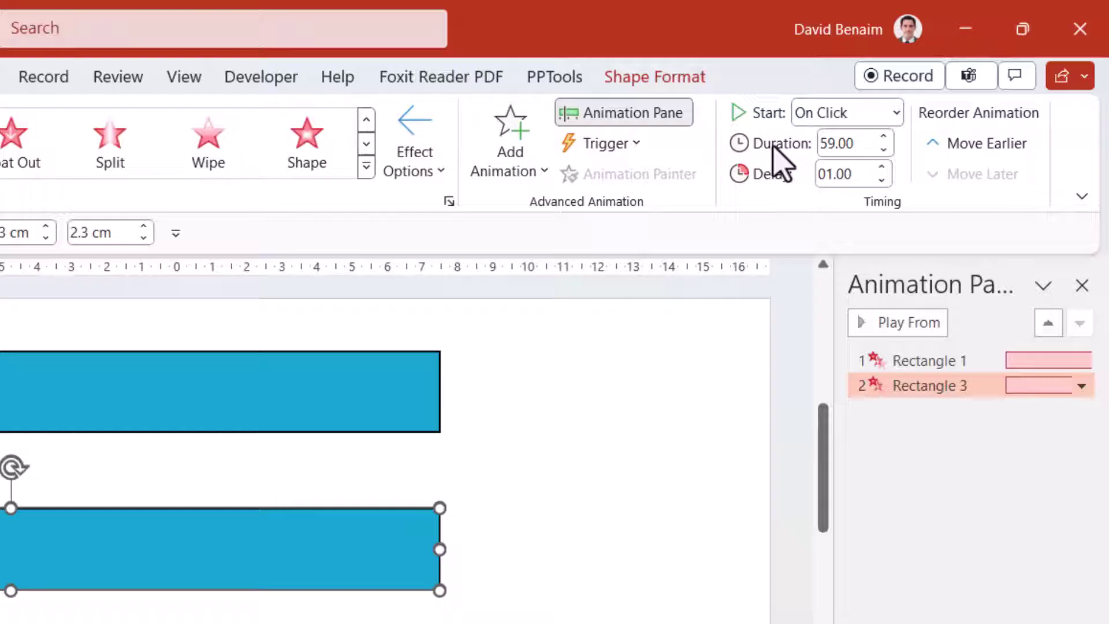
pyautogui.click(891, 117)
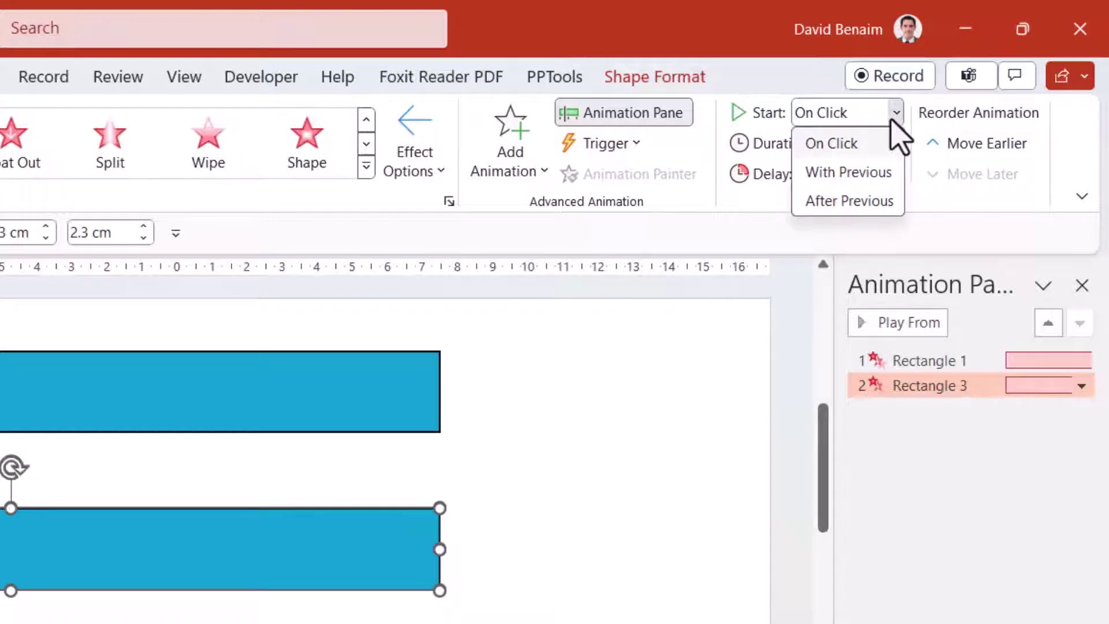
pyautogui.click(861, 202)
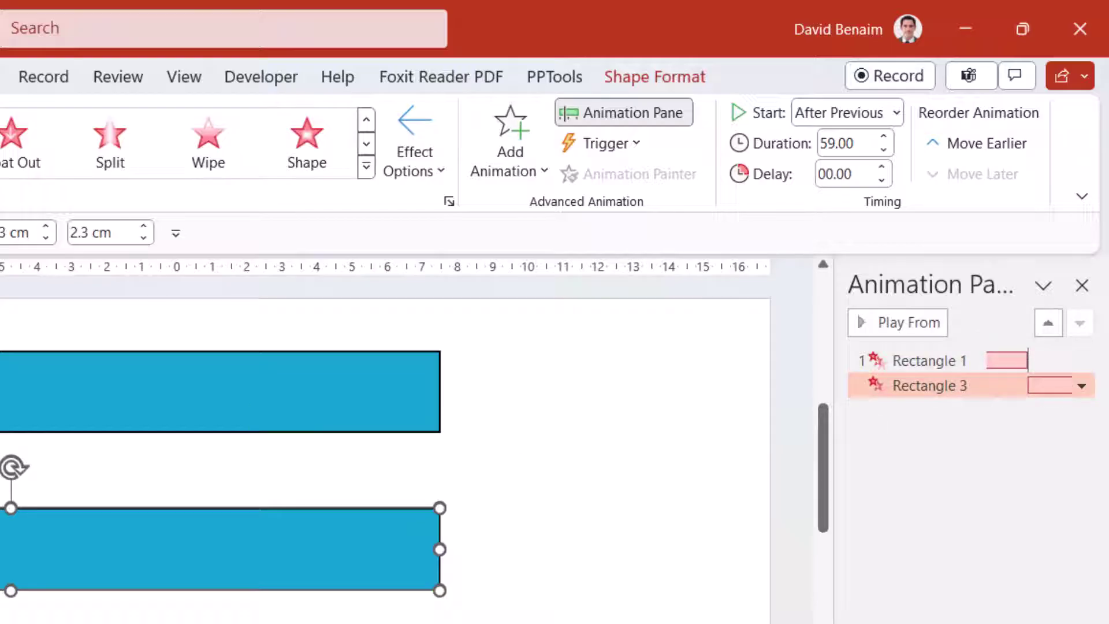
# Step: Set the top bar's exit duration to 3 seconds and preview both animations
pyautogui.click(42, 404)
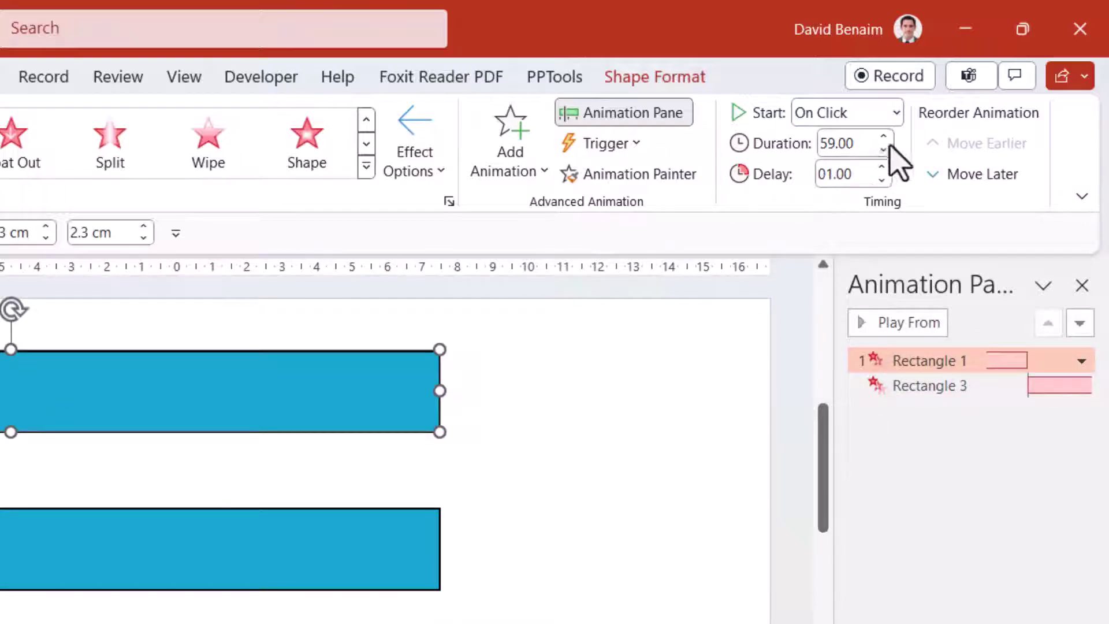
pyautogui.doubleClick(855, 144)
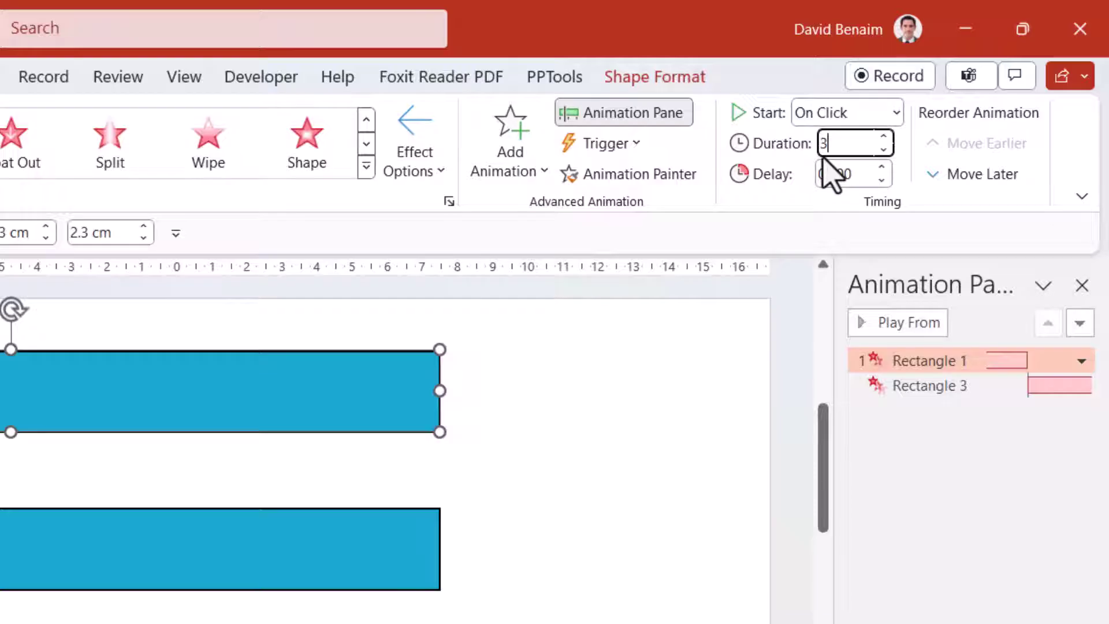
pyautogui.press('Return')
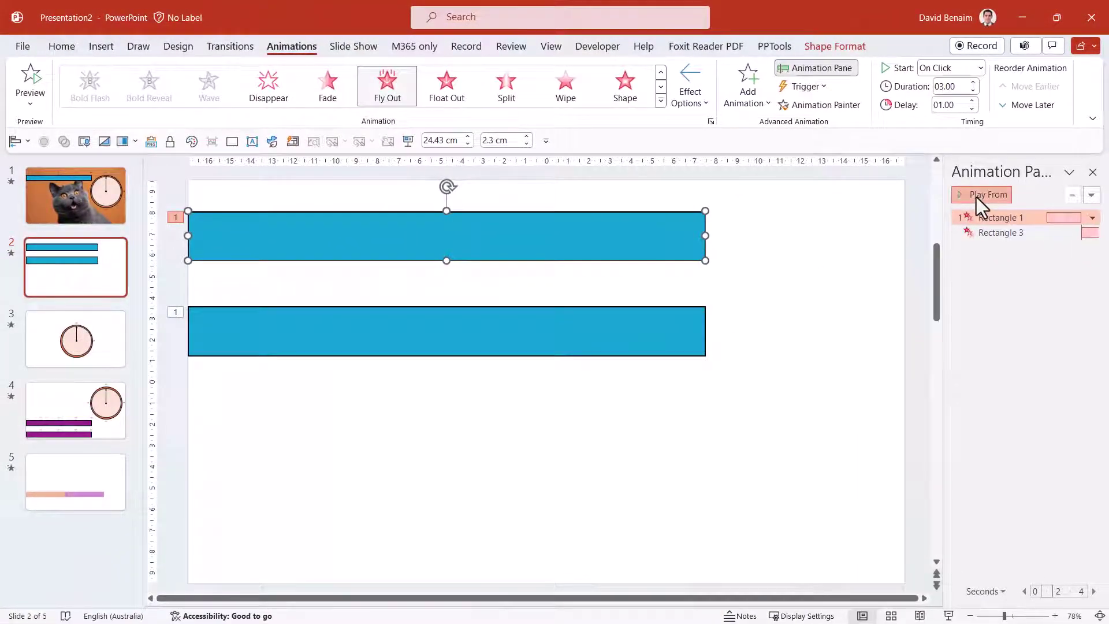
pyautogui.click(977, 197)
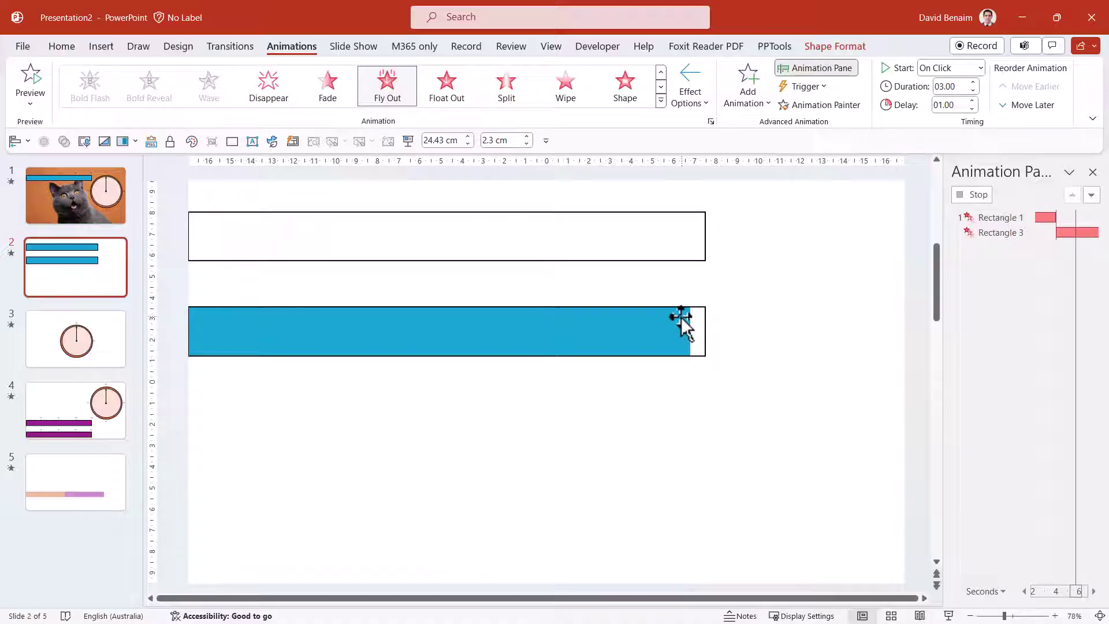
pyautogui.click(976, 197)
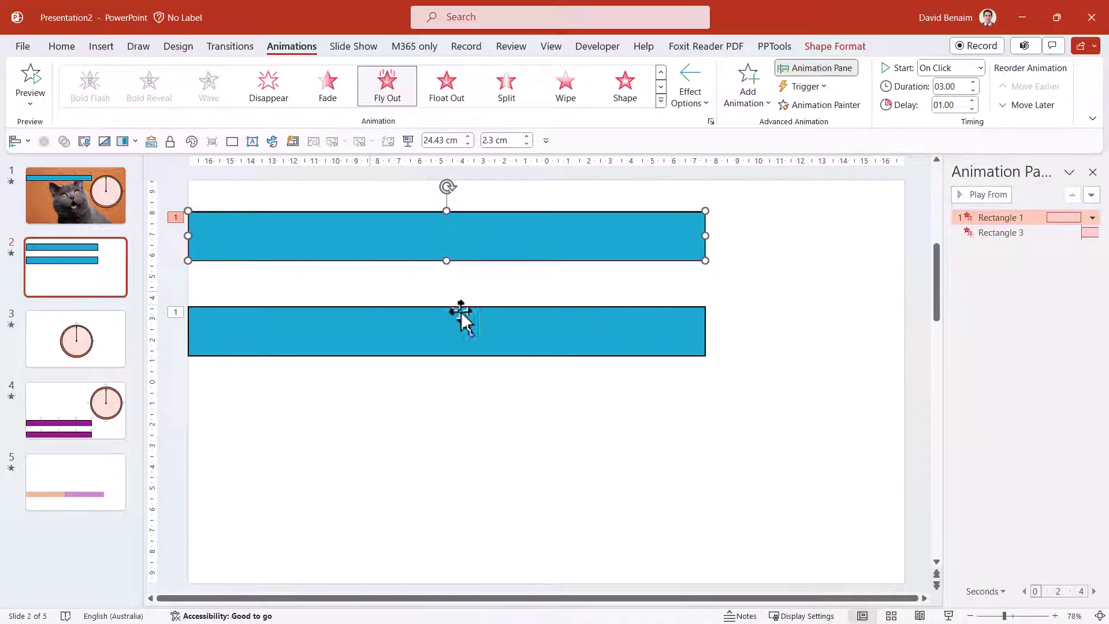
# Step: Shrink the top blue bar from its left edge to 4.74 cm wide
pyautogui.click(781, 263)
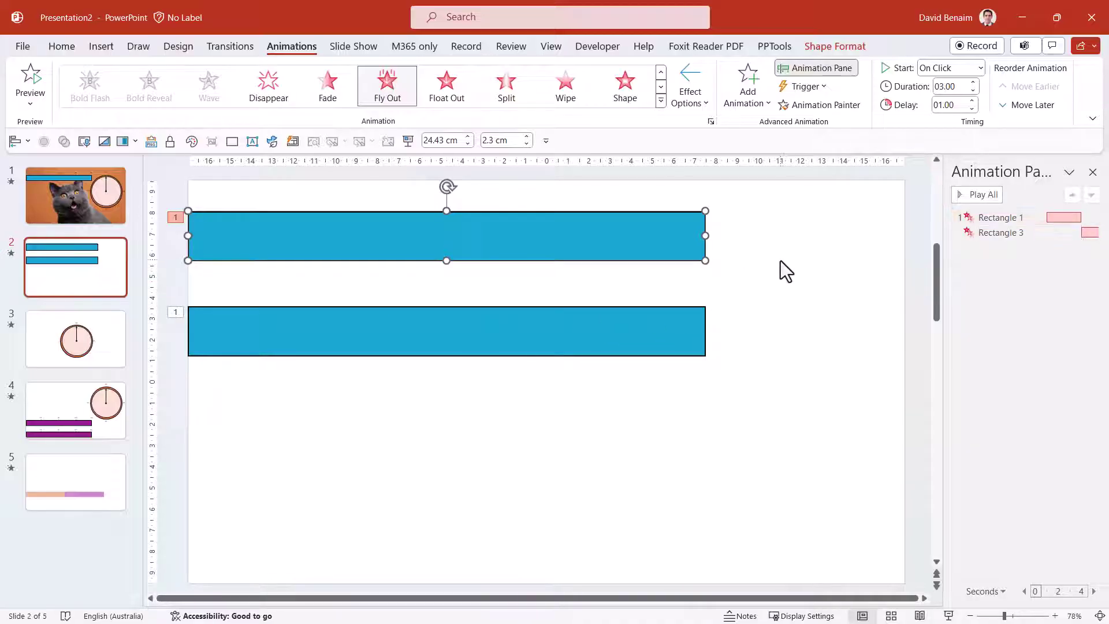
pyautogui.click(508, 248)
pyautogui.moveTo(191, 238); pyautogui.dragTo(597, 313)
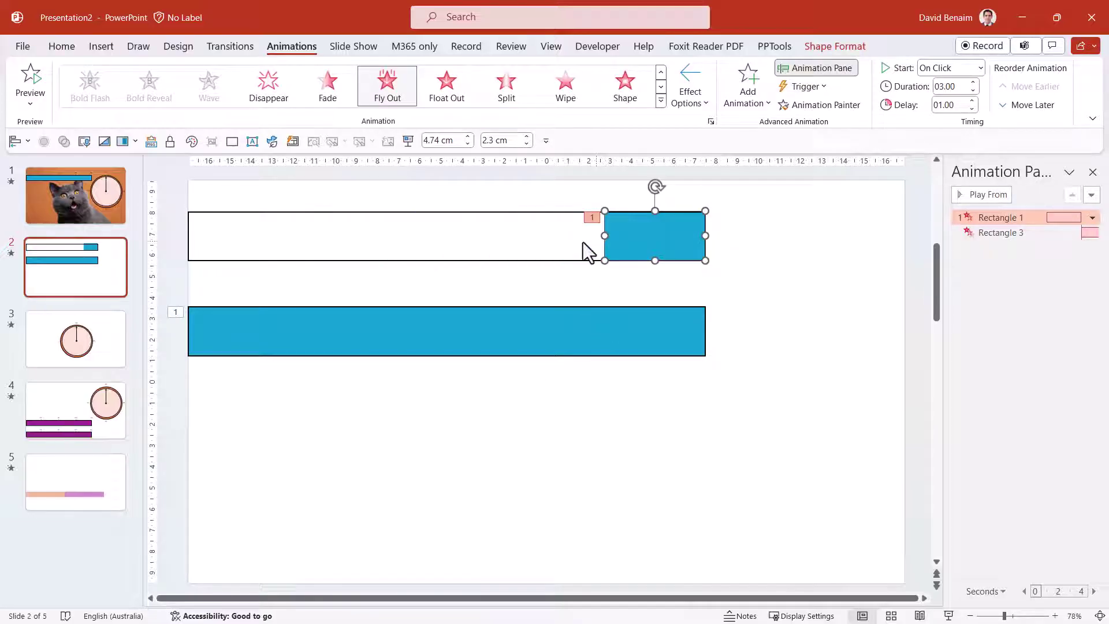
pyautogui.click(563, 316)
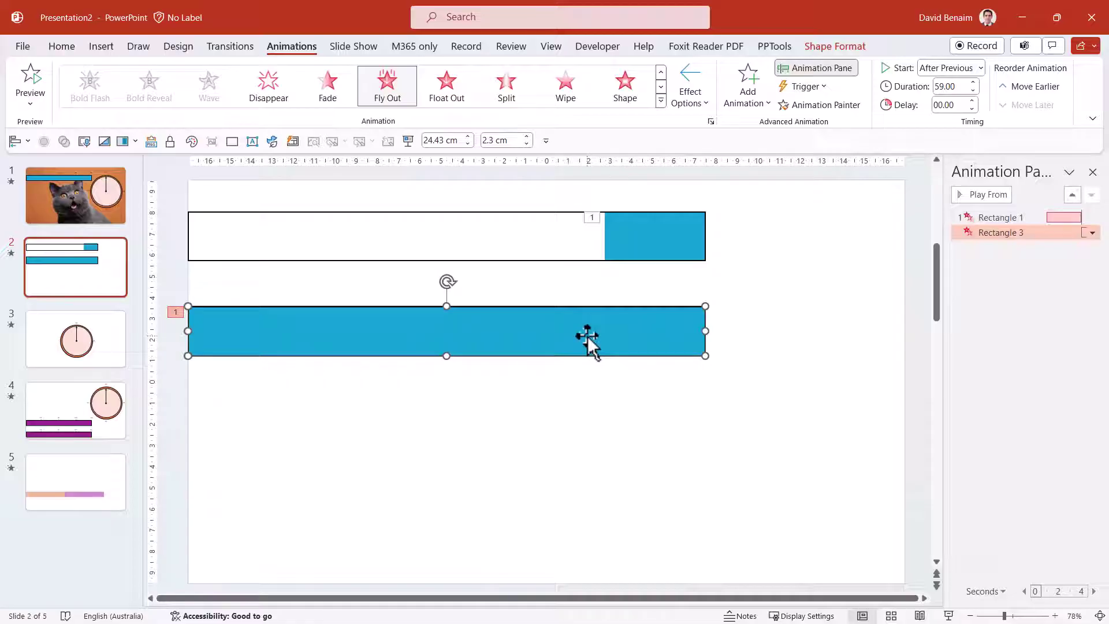
# Step: Draw a small rectangle in the middle of the top track
pyautogui.click(817, 245)
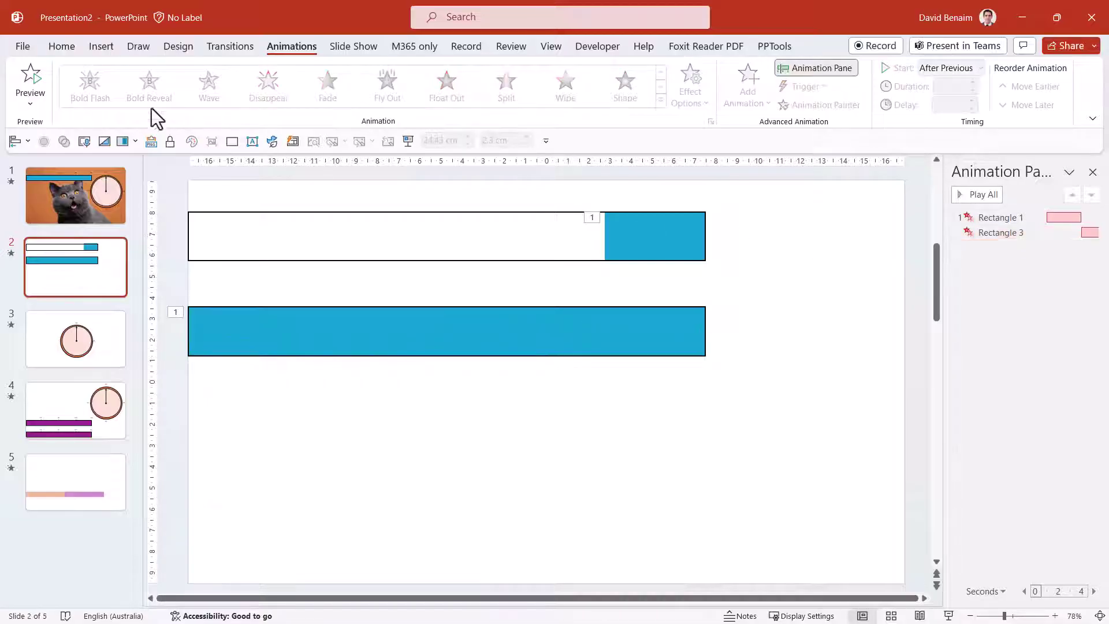
pyautogui.click(109, 50)
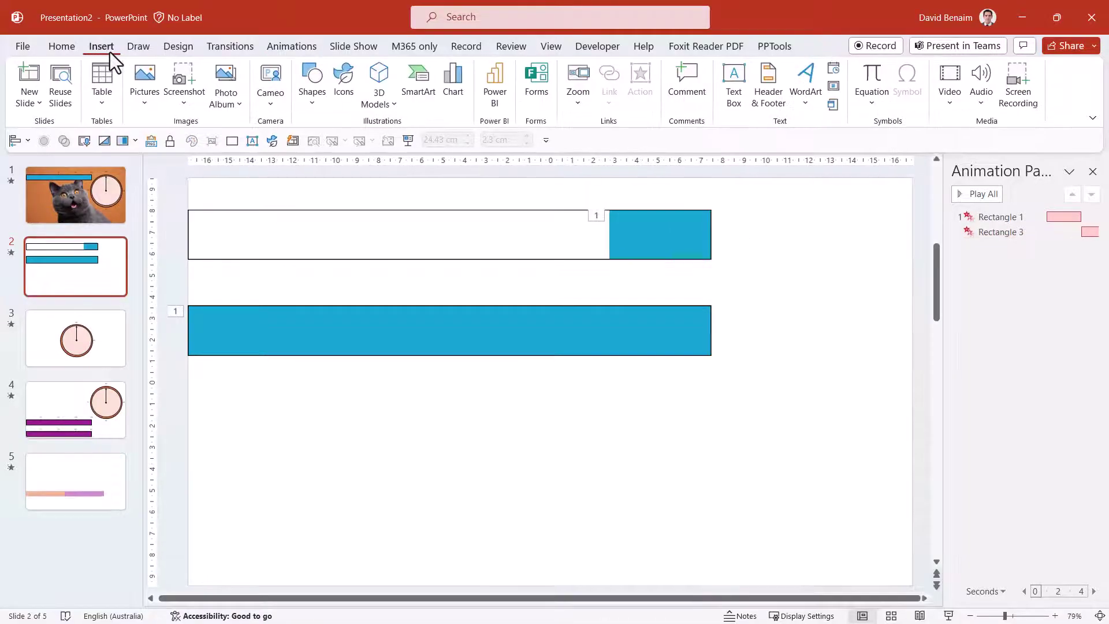
pyautogui.click(317, 109)
pyautogui.click(346, 145)
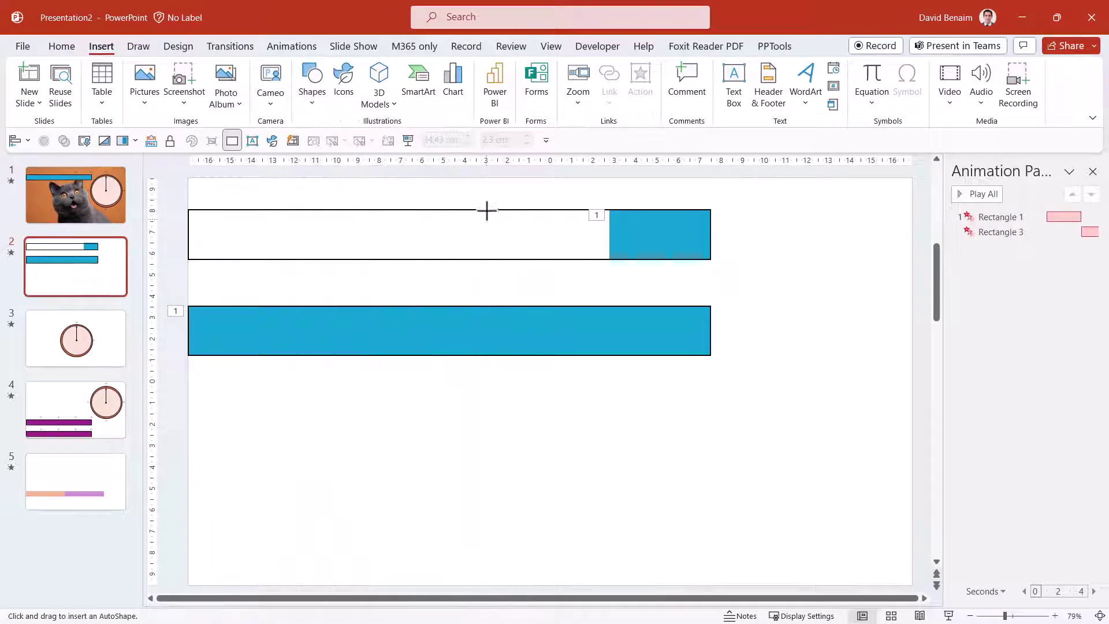
pyautogui.moveTo(488, 210); pyautogui.dragTo(610, 260)
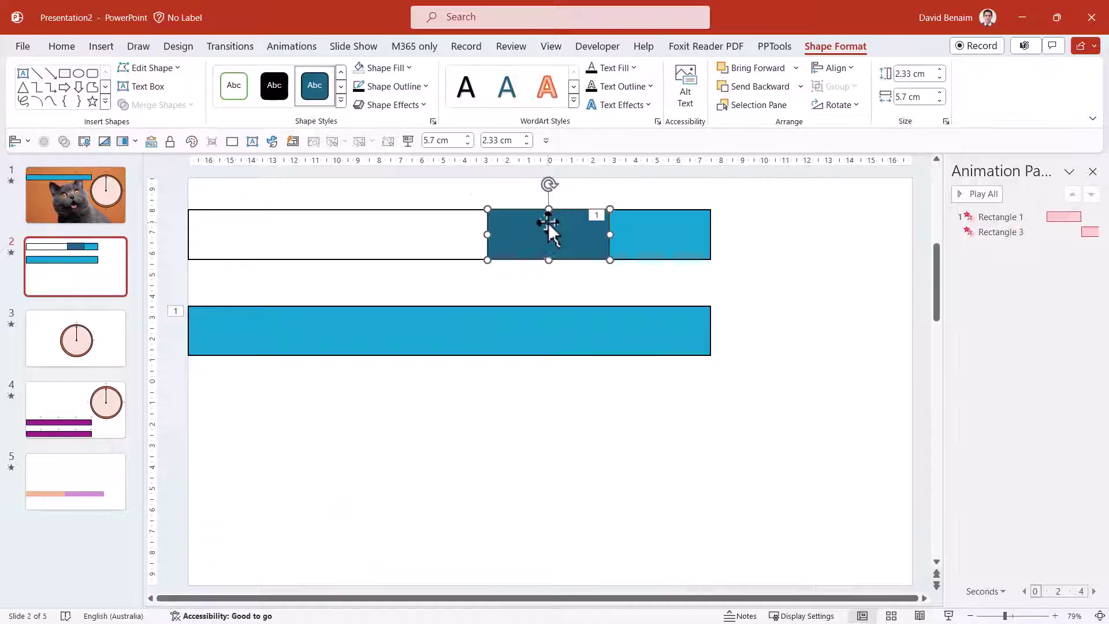
# Step: Fill the new rectangle with red #FB2D2D at 50% transparency
pyautogui.click(394, 73)
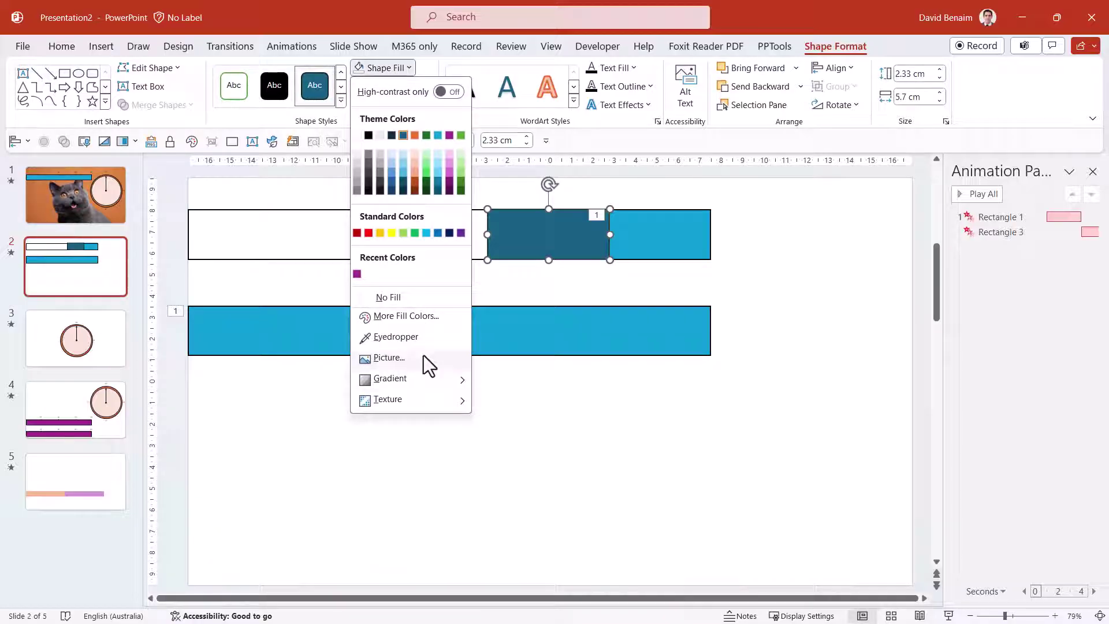
pyautogui.click(434, 318)
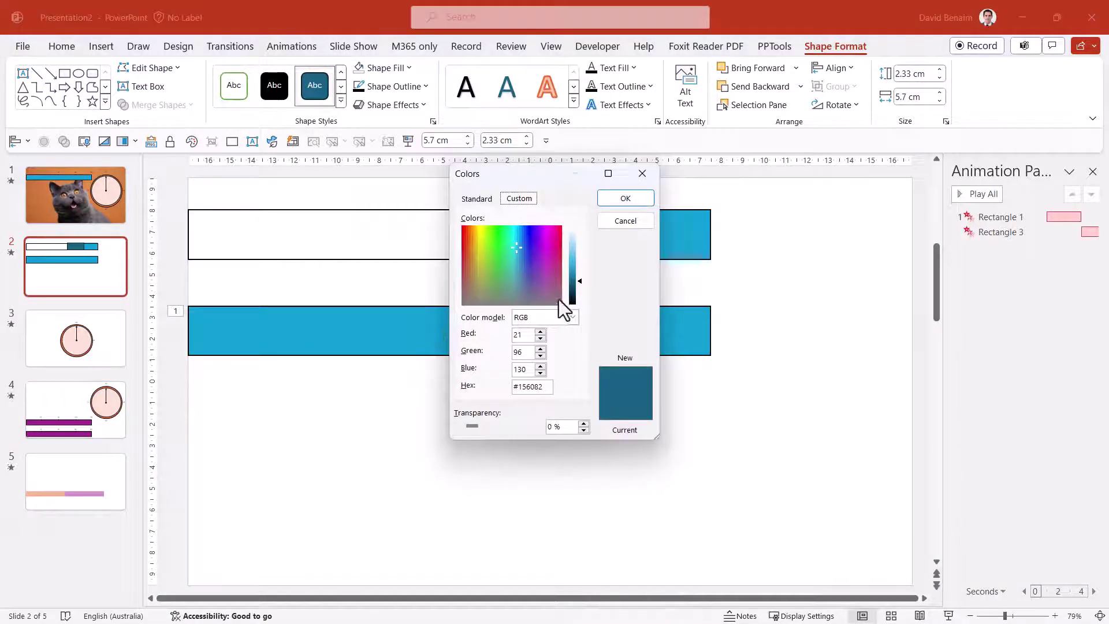
pyautogui.click(547, 427)
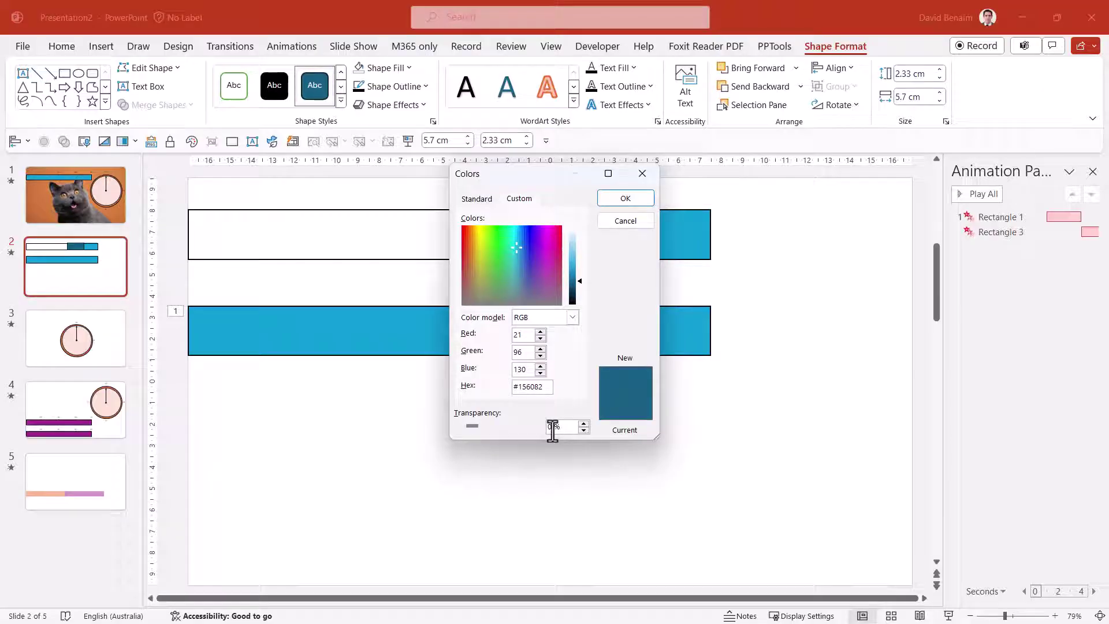
pyautogui.write('5')
pyautogui.moveTo(516, 246); pyautogui.dragTo(454, 231)
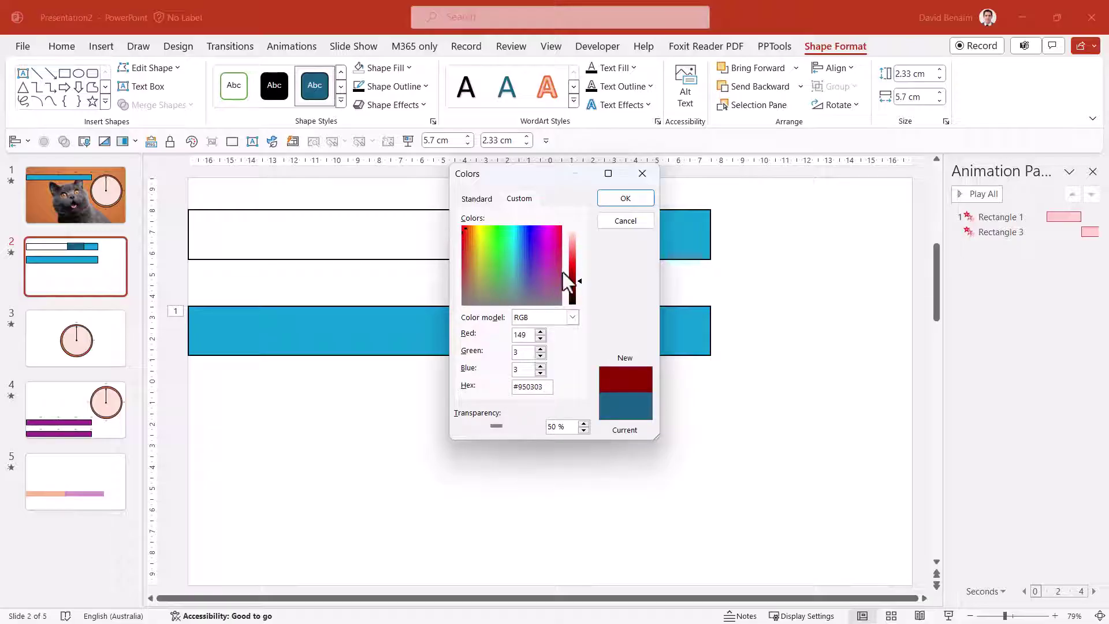
pyautogui.moveTo(581, 282); pyautogui.dragTo(578, 261)
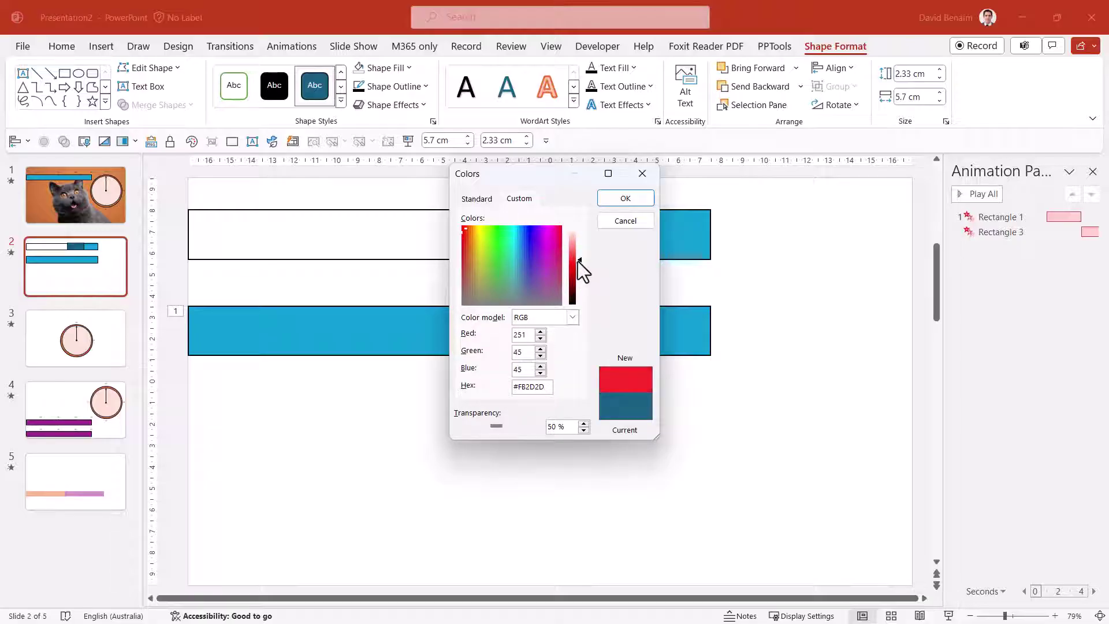
pyautogui.click(624, 198)
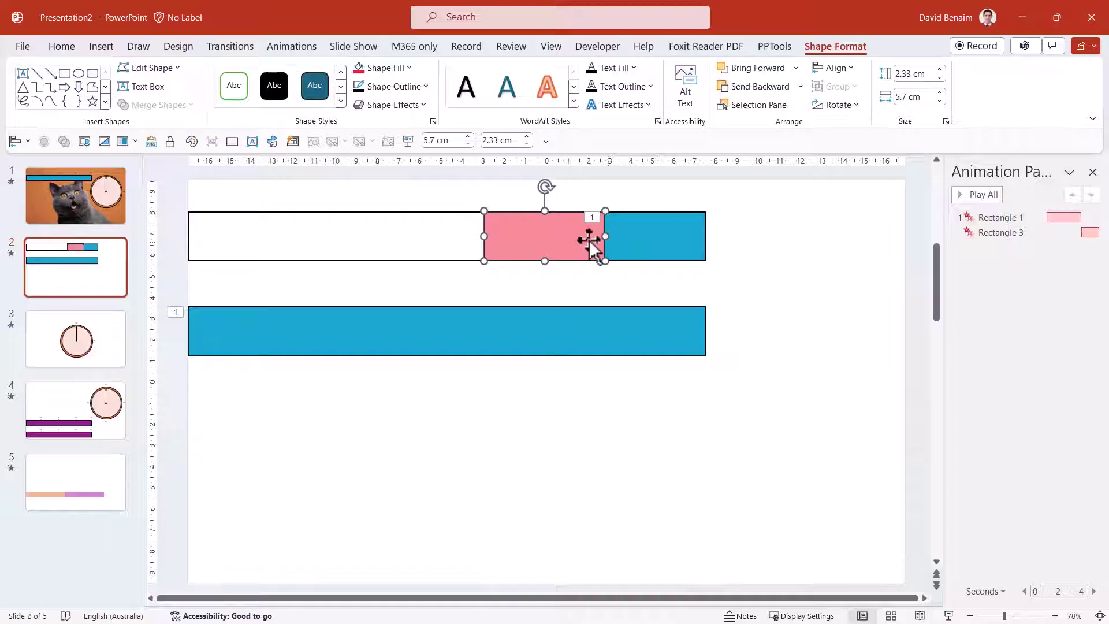
# Step: Play and stop the slide's animations, then browse the effects gallery without applying one
pyautogui.click(976, 195)
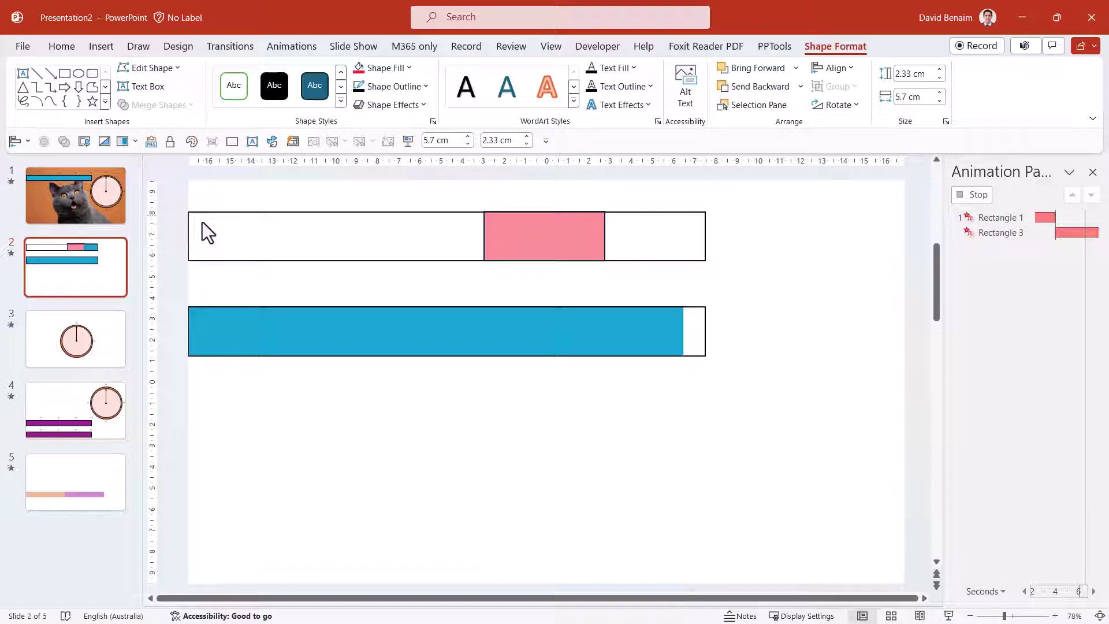
pyautogui.click(979, 196)
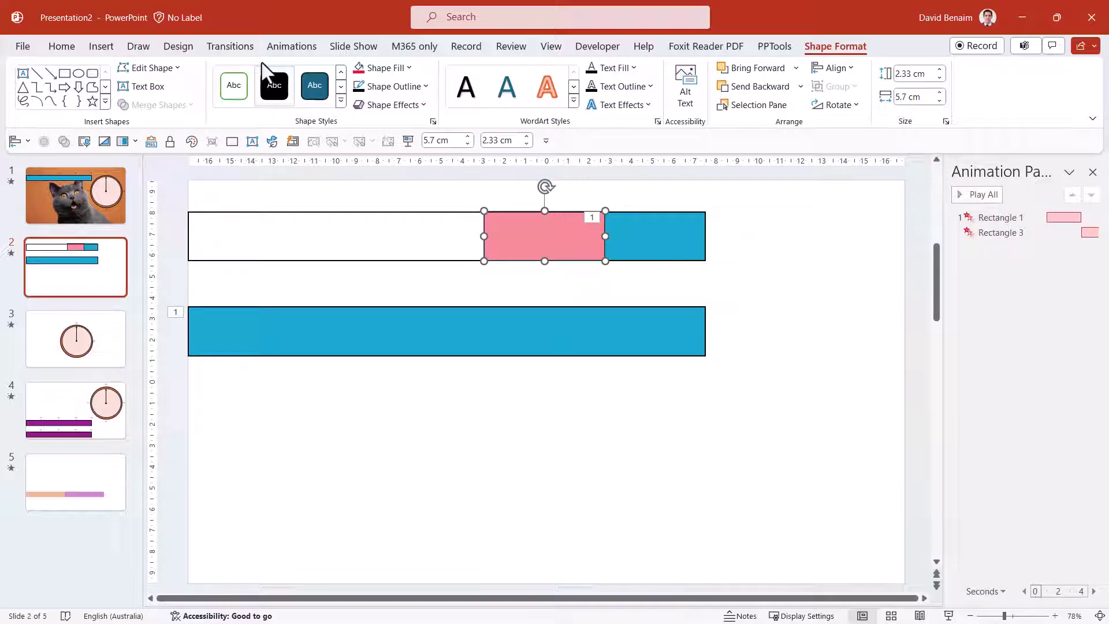
pyautogui.click(289, 51)
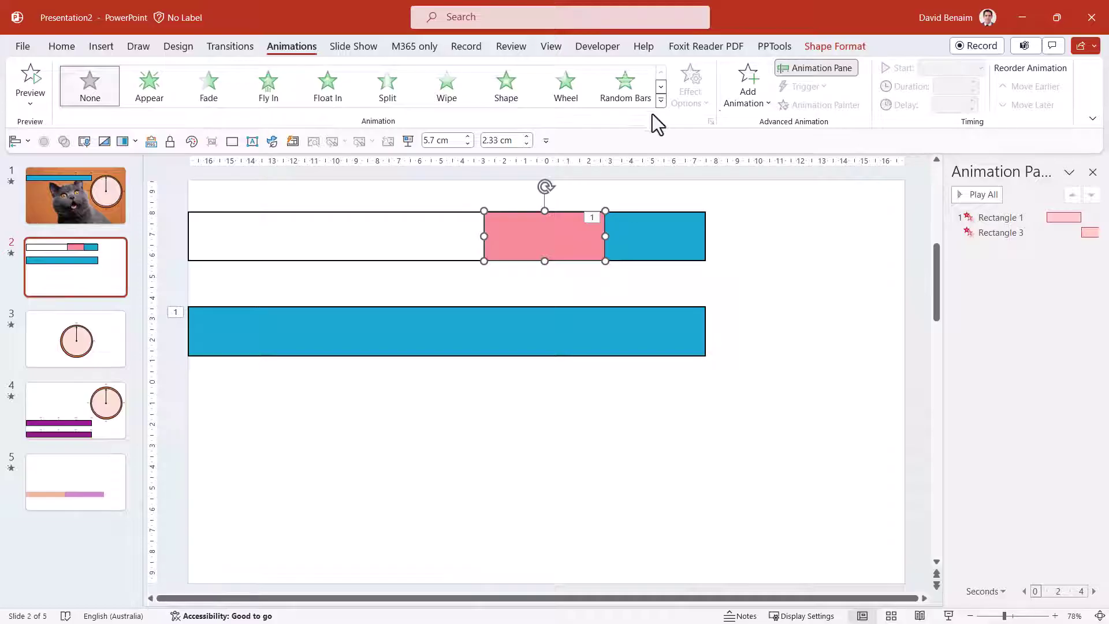
pyautogui.click(661, 101)
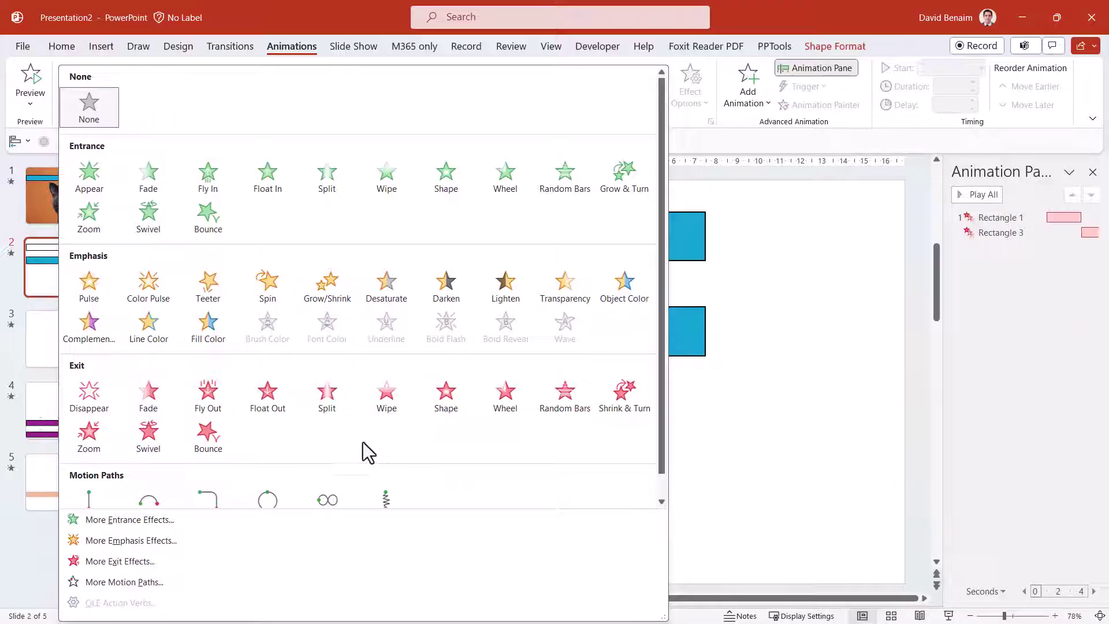
pyautogui.scroll(-1, 384, 437)
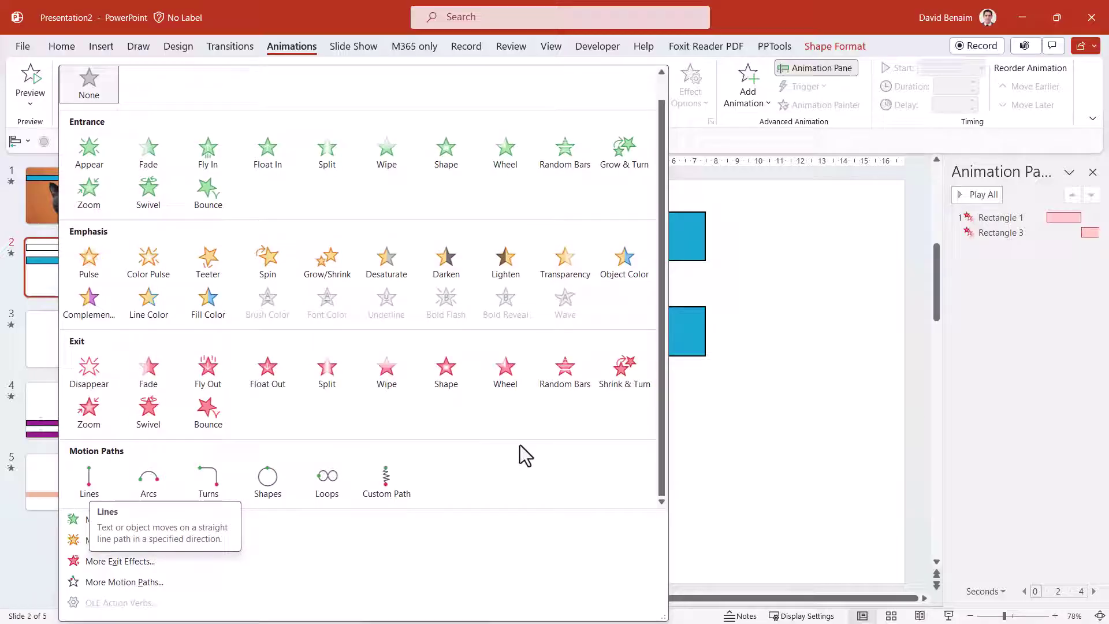
pyautogui.click(705, 428)
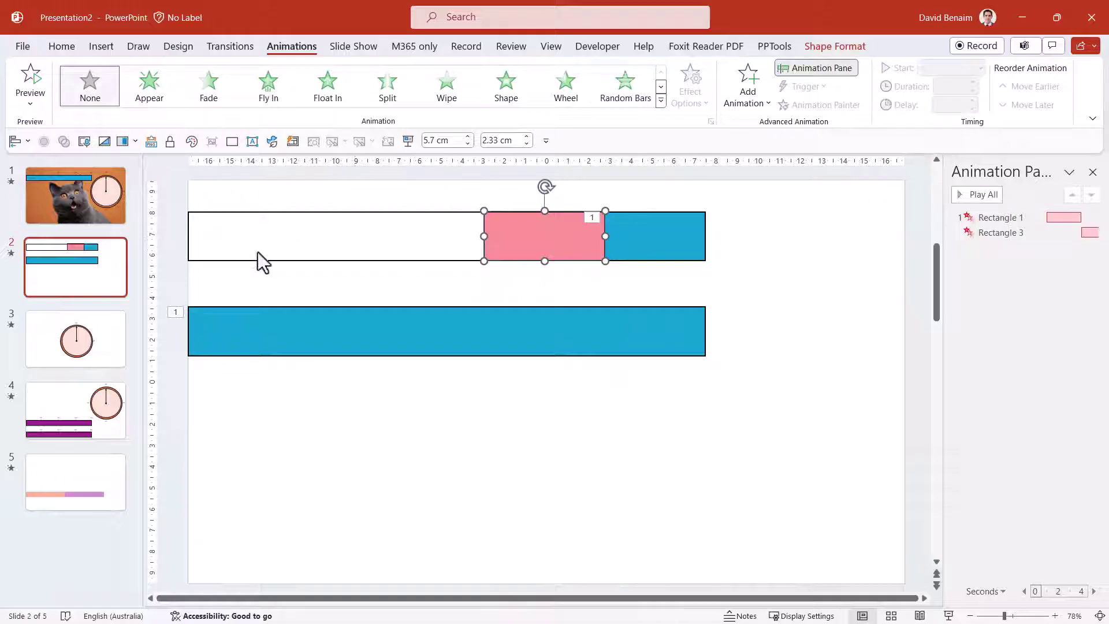
# Step: Delete the pink rectangle and undo until the top blue bar is back to 24.43 cm
pyautogui.press('Delete')
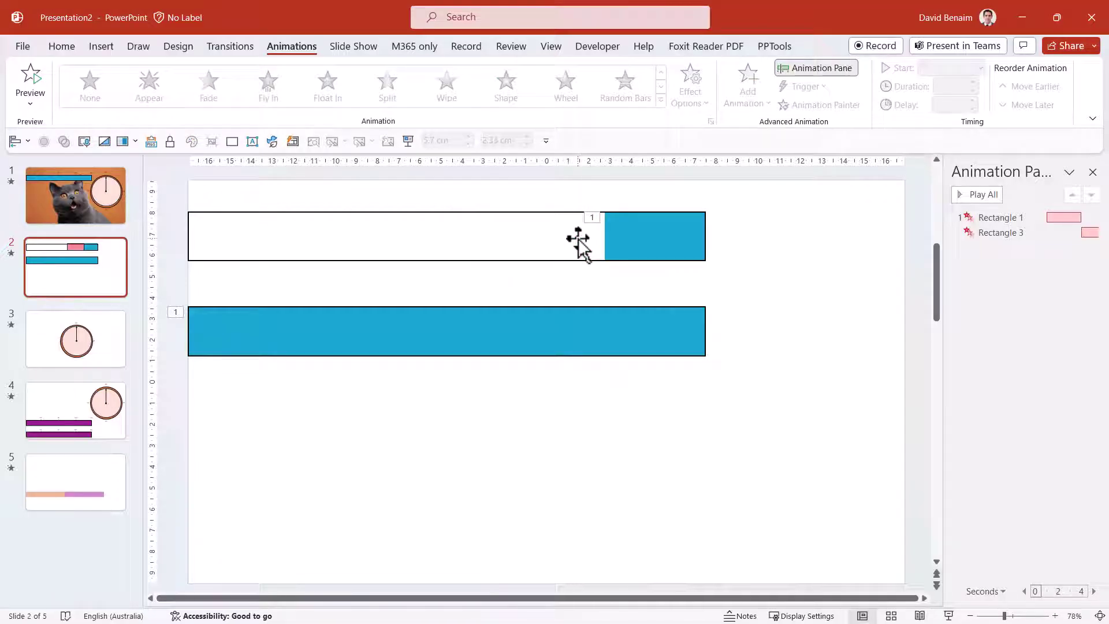
pyautogui.hotkey('ctrl', 'z')
pyautogui.hotkey('ctrl', 'z')
pyautogui.hotkey('ctrl', 'z')
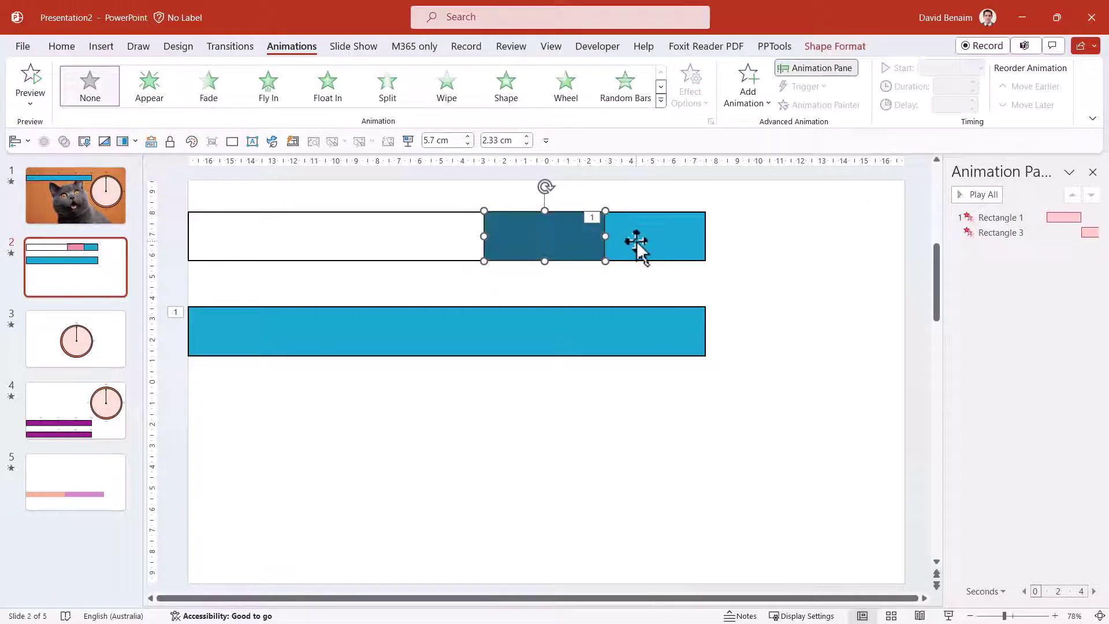
pyautogui.hotkey('ctrl', 'z')
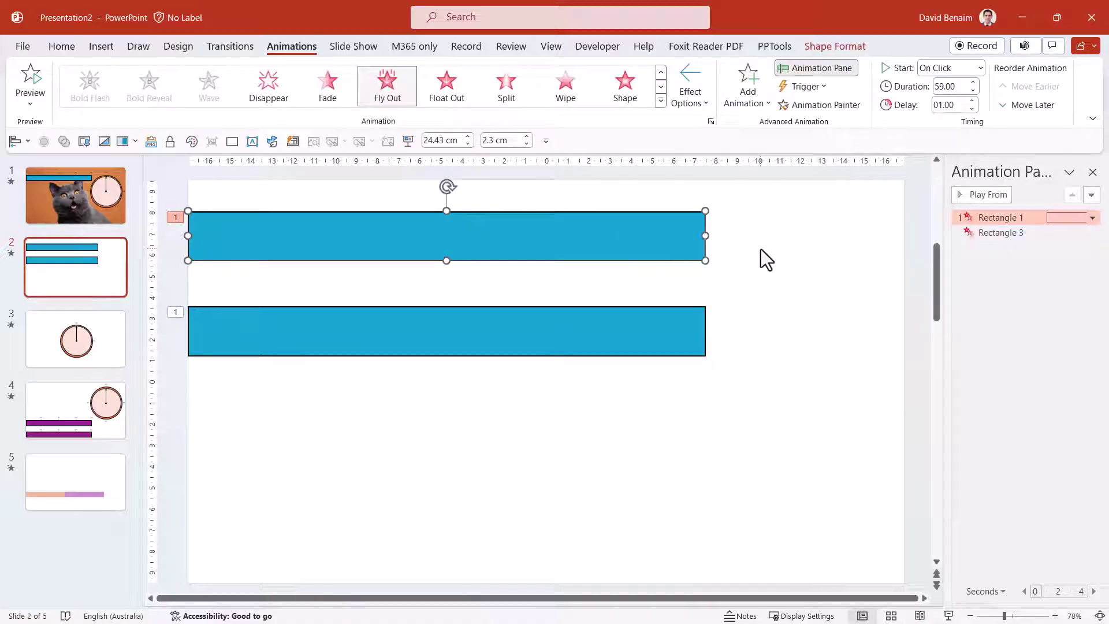
pyautogui.click(734, 249)
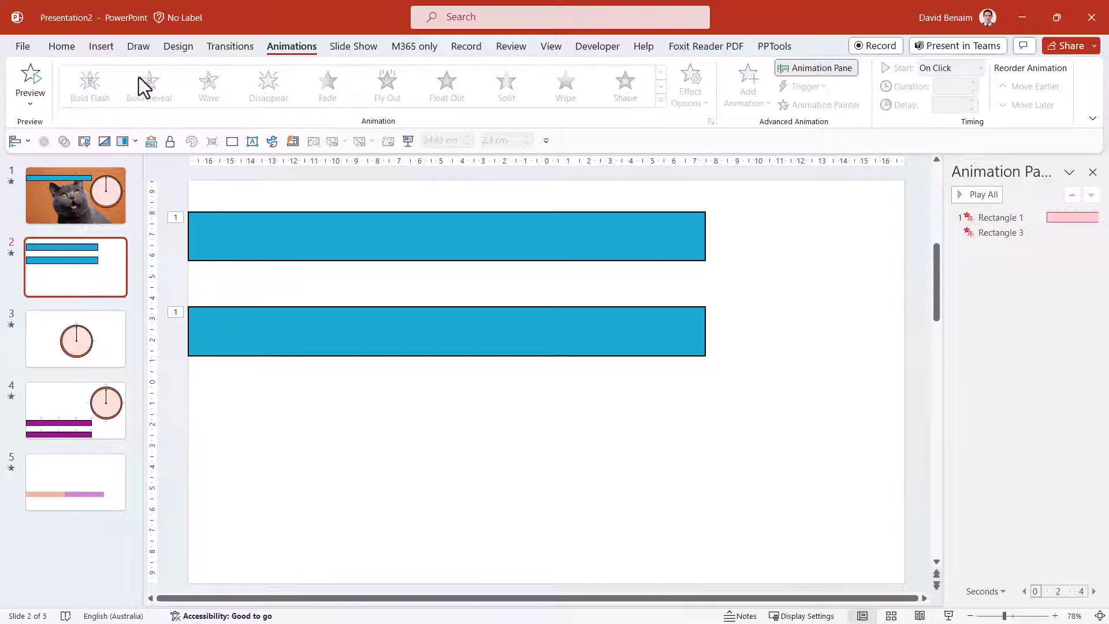
# Step: Draw a centred number text box and place it above the top bar
pyautogui.click(71, 49)
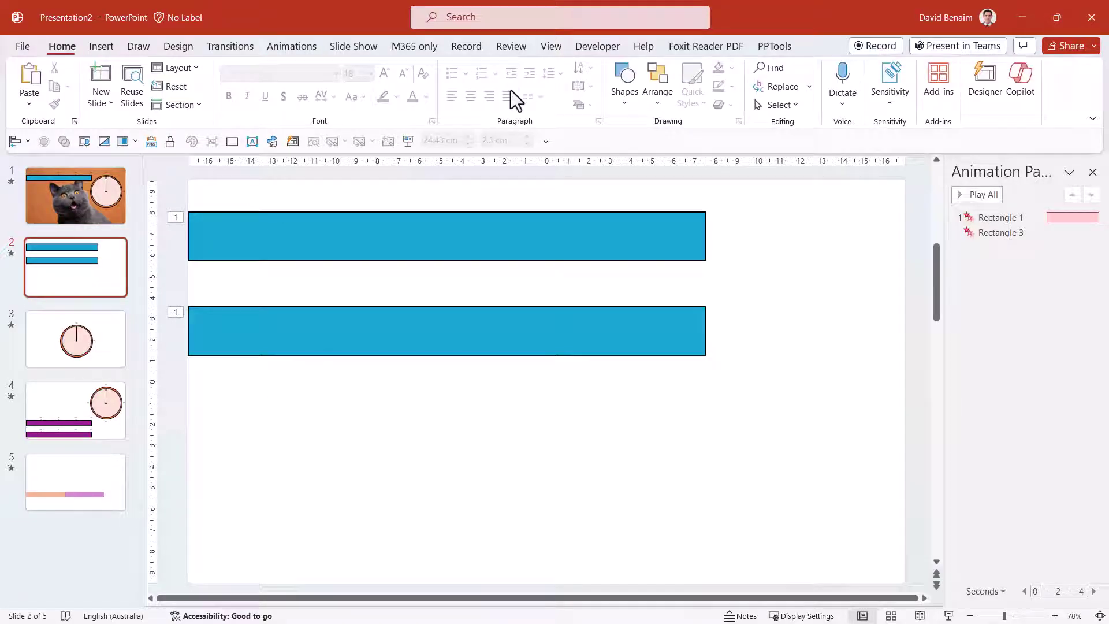
pyautogui.click(618, 102)
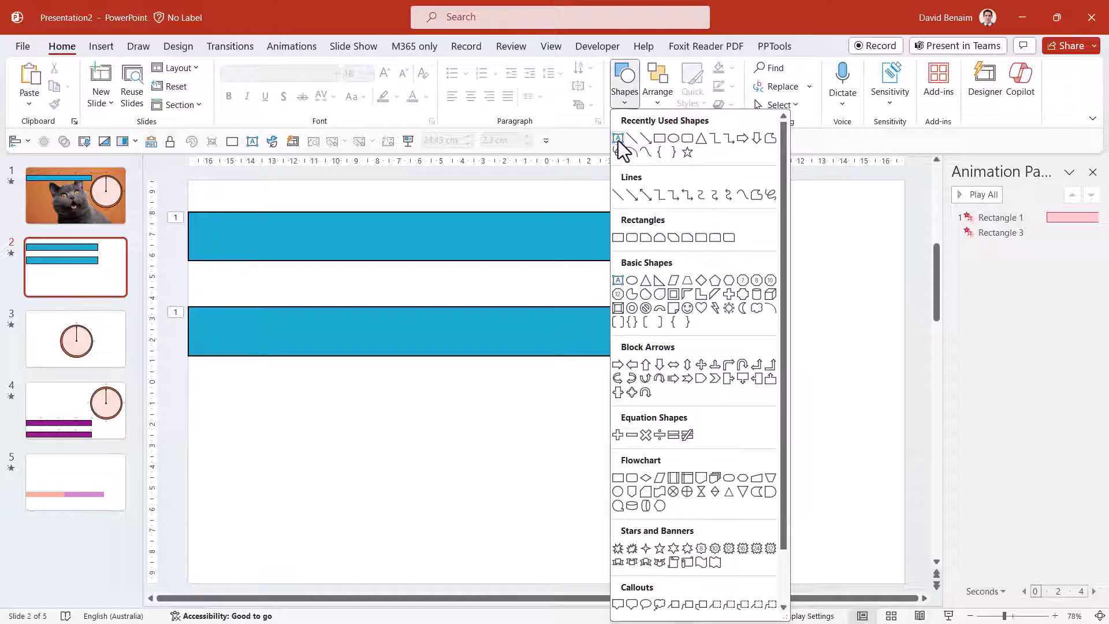
pyautogui.click(618, 138)
pyautogui.moveTo(687, 195); pyautogui.dragTo(723, 210)
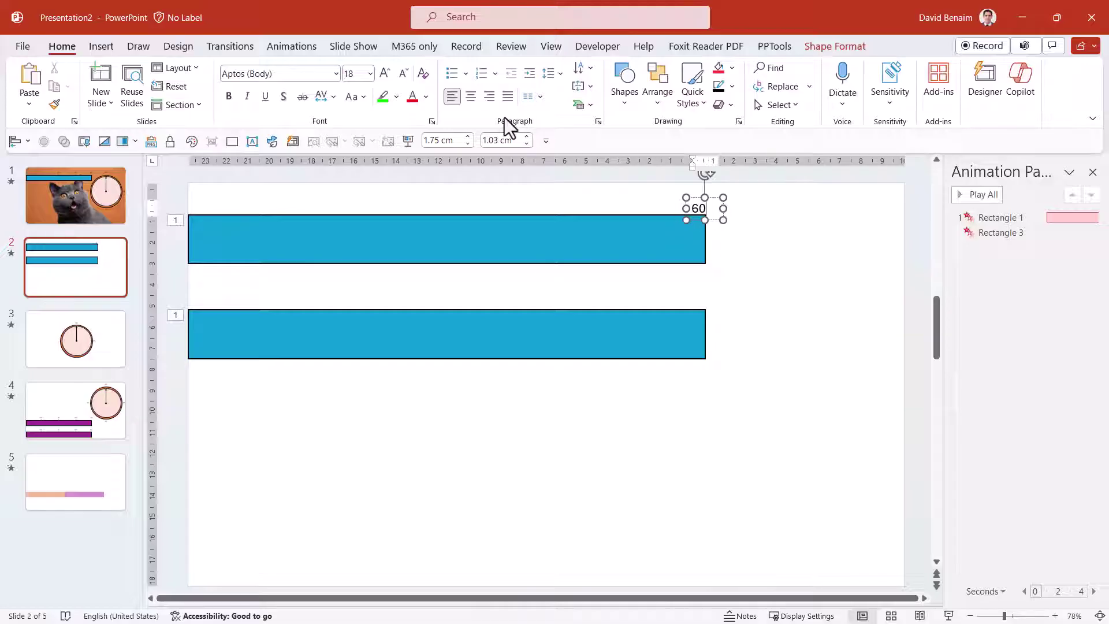
pyautogui.click(471, 97)
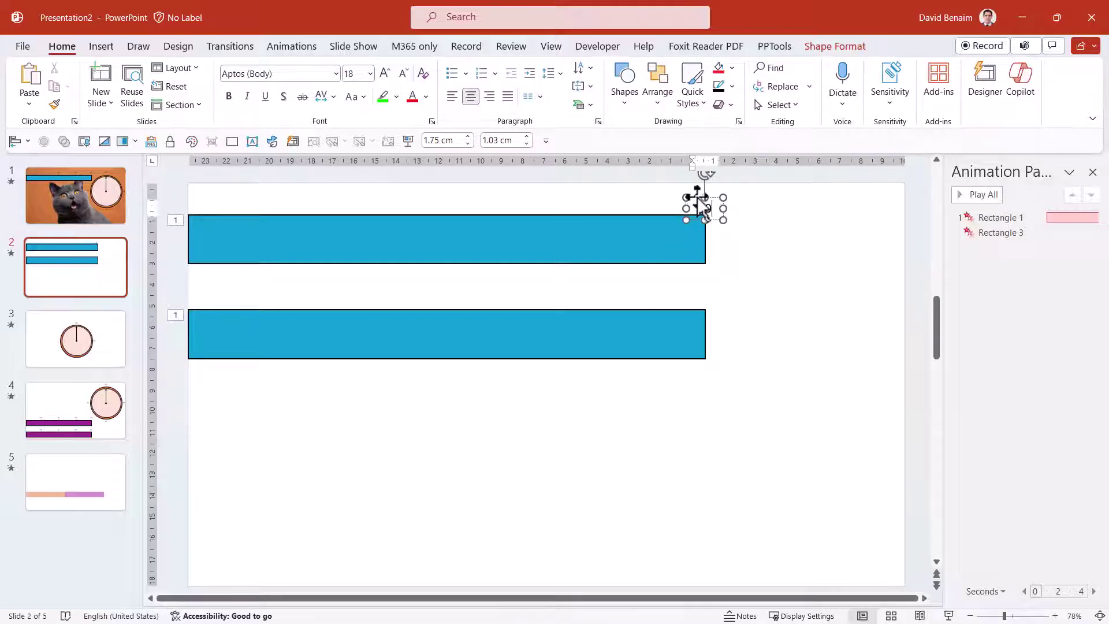
pyautogui.click(702, 207)
pyautogui.moveTo(702, 207); pyautogui.dragTo(448, 223)
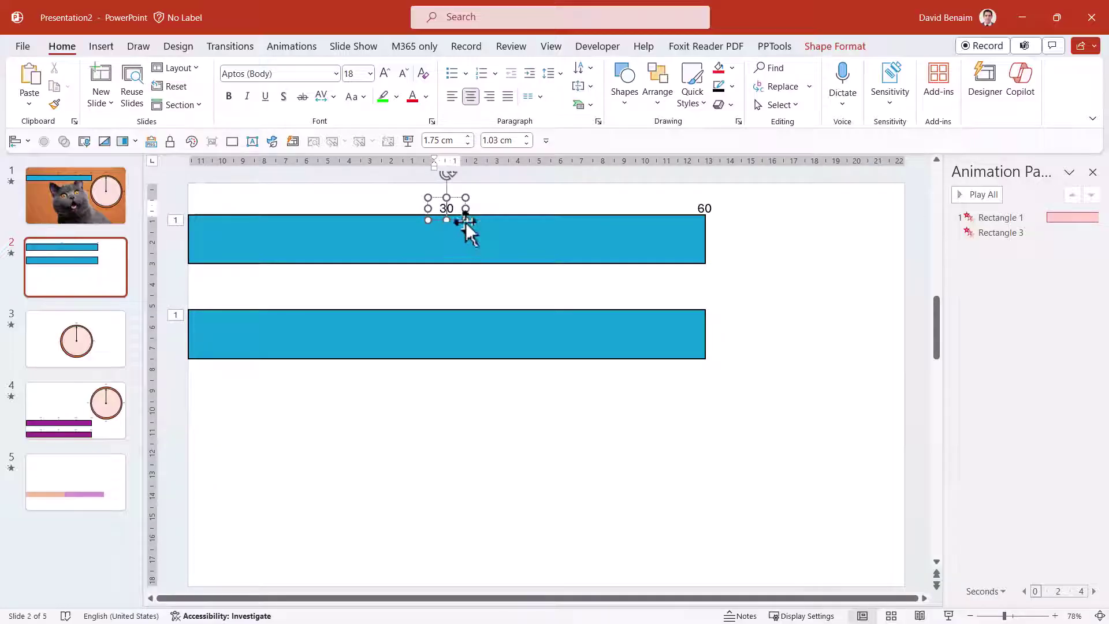
# Step: Create the 30, 0 and 15 labels as copies along the top bar
pyautogui.write('30')
pyautogui.moveTo(451, 199); pyautogui.dragTo(200, 214)
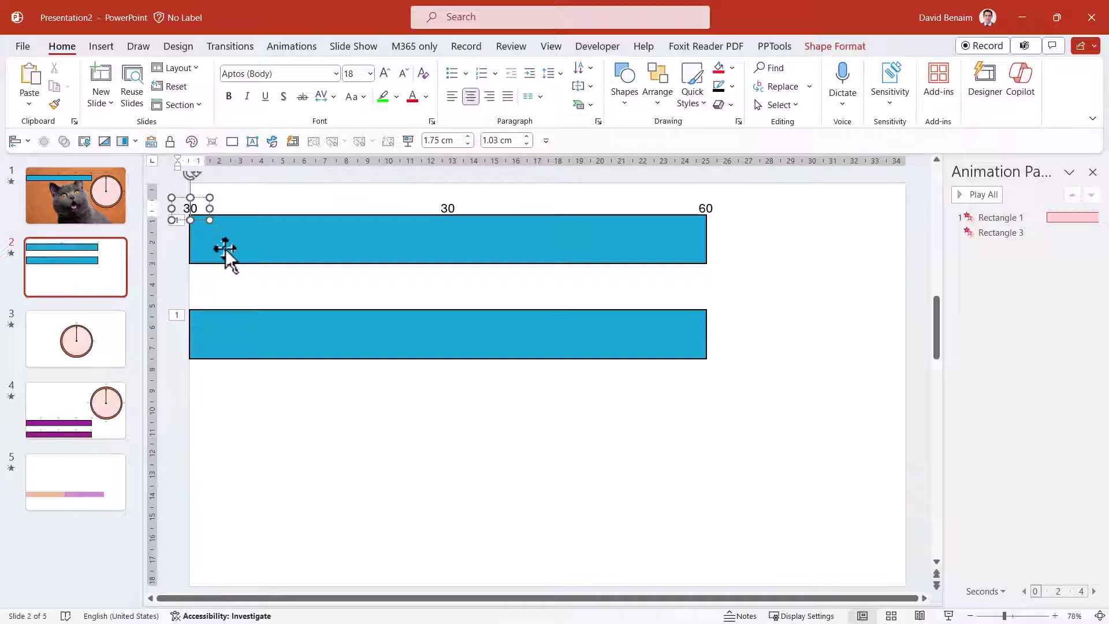
pyautogui.press('BackSpace')
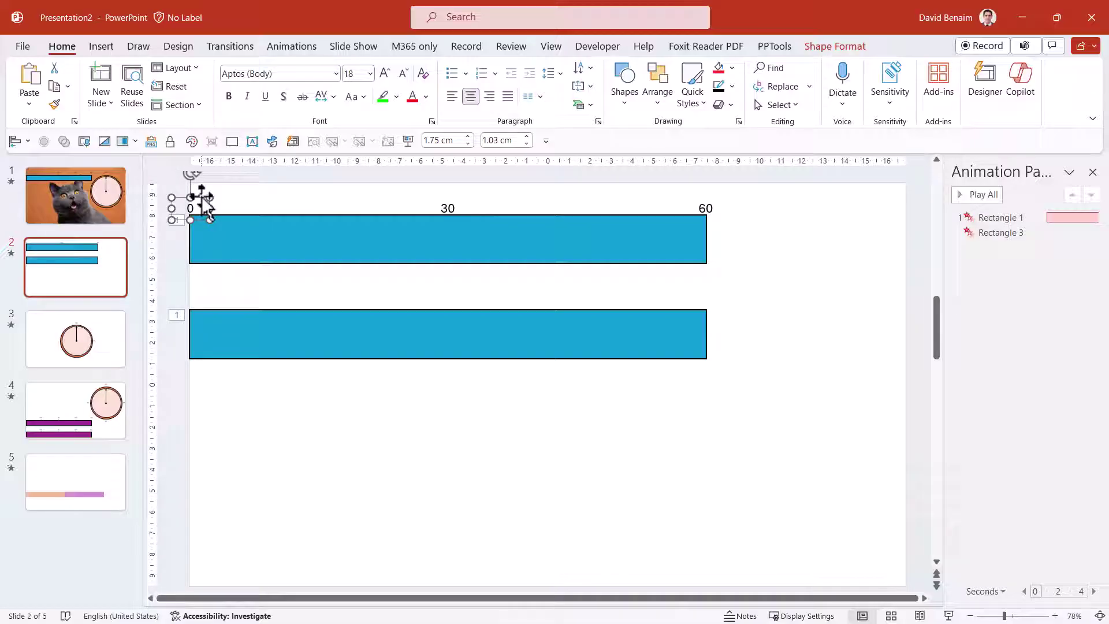
pyautogui.moveTo(204, 197); pyautogui.dragTo(333, 205)
pyautogui.click(318, 210)
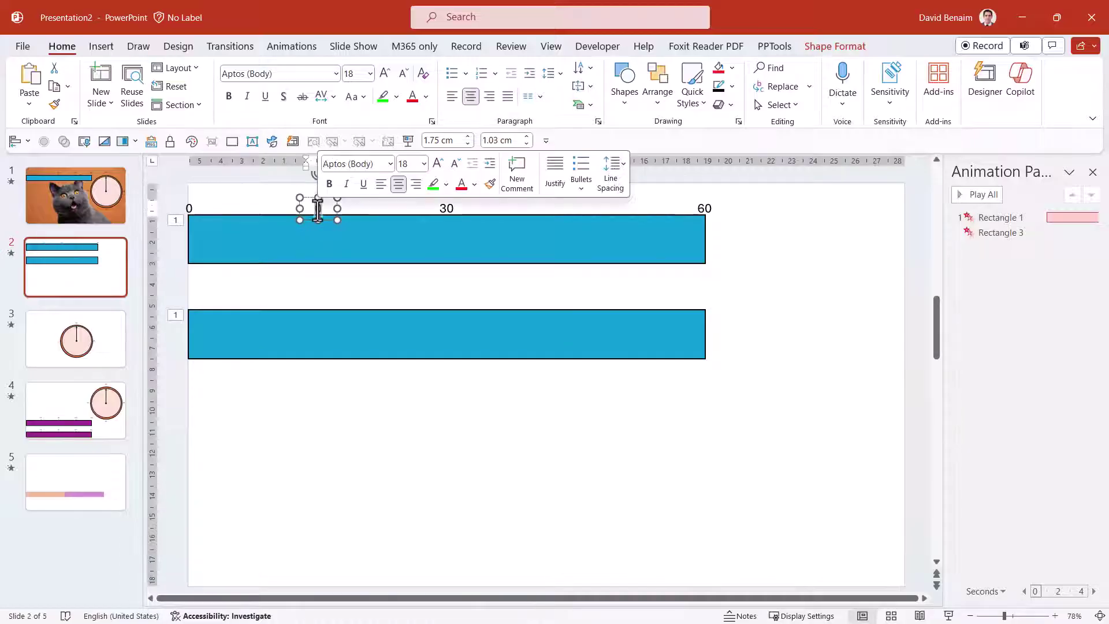
pyautogui.write('15')
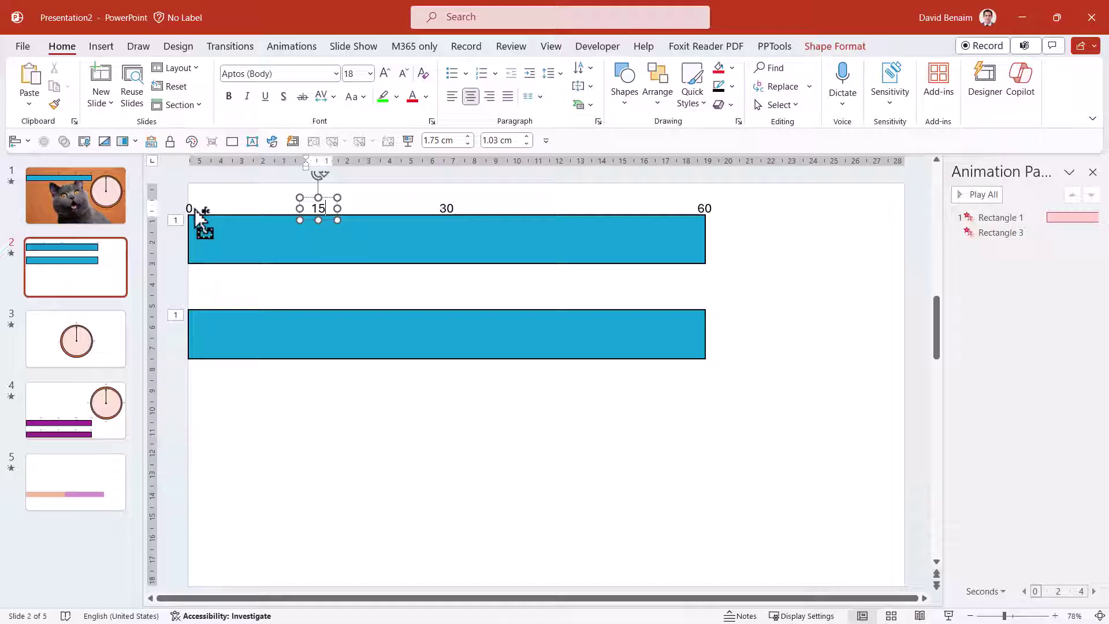
# Step: Distribute the 0, 15 and 30 labels evenly, align them by their tops, and select the row
pyautogui.keyDown('shift'); pyautogui.click(199, 218); pyautogui.keyUp('shift')
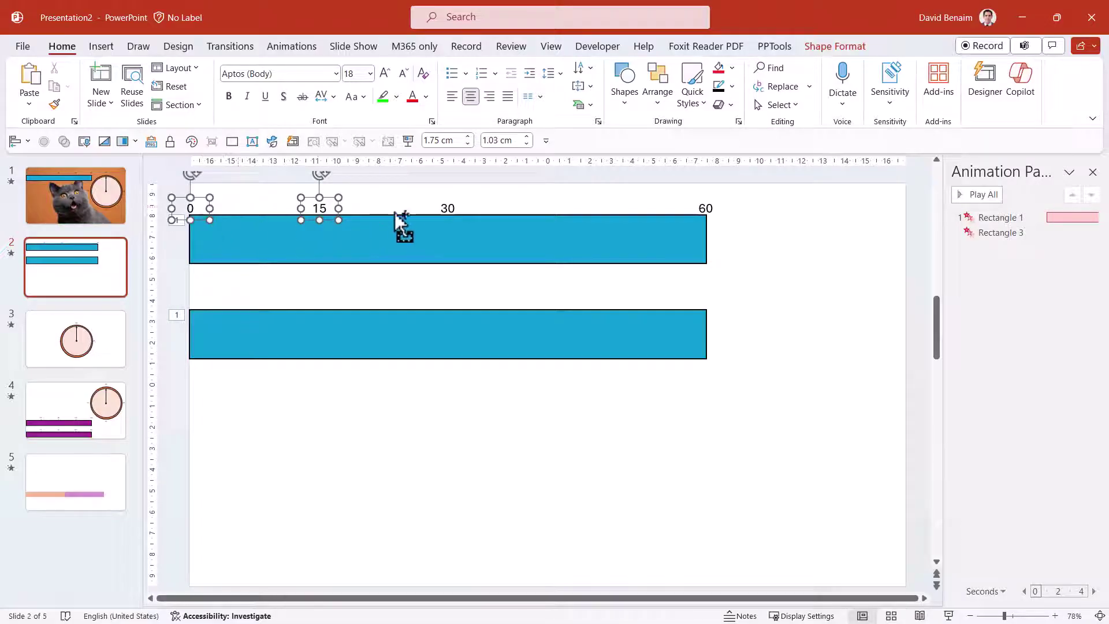
pyautogui.keyDown('shift'); pyautogui.click(444, 207); pyautogui.keyUp('shift')
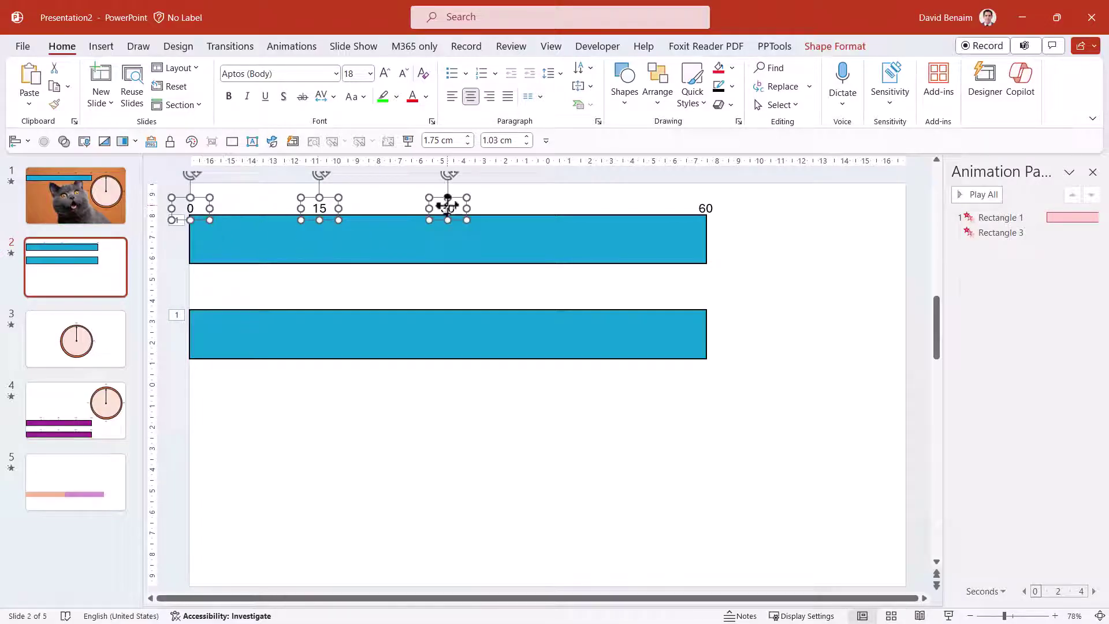
pyautogui.click(820, 46)
pyautogui.click(847, 66)
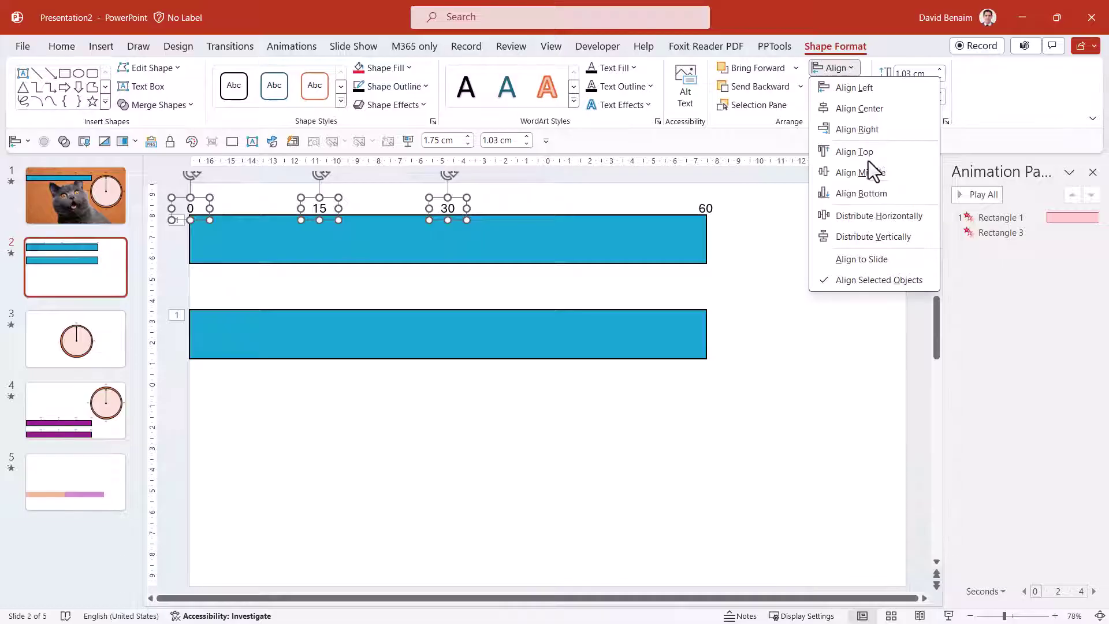
pyautogui.click(882, 223)
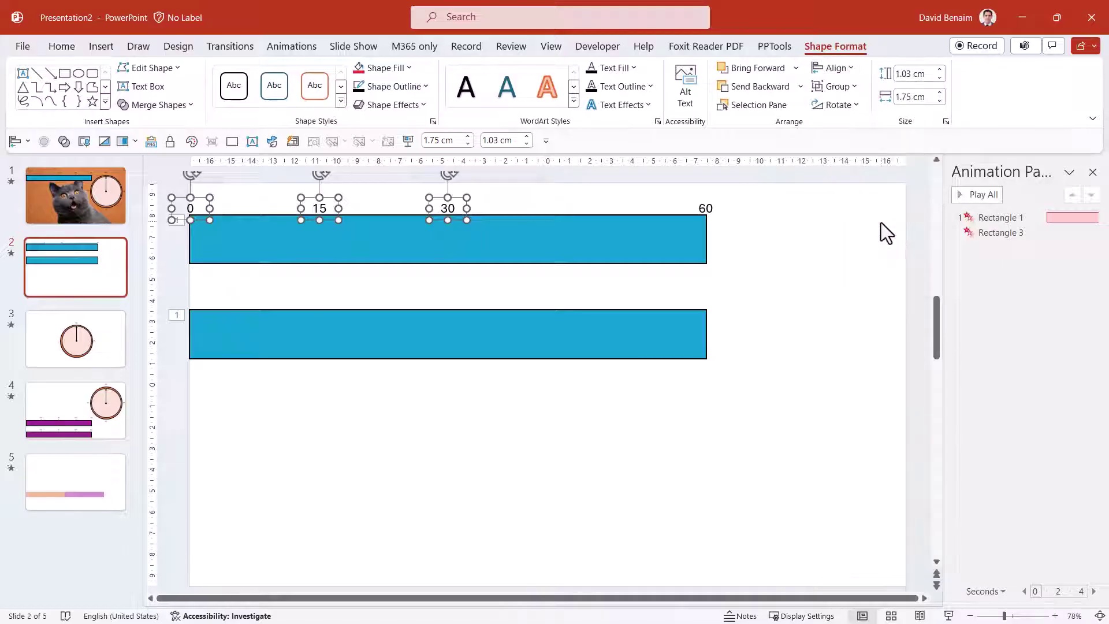
pyautogui.click(844, 71)
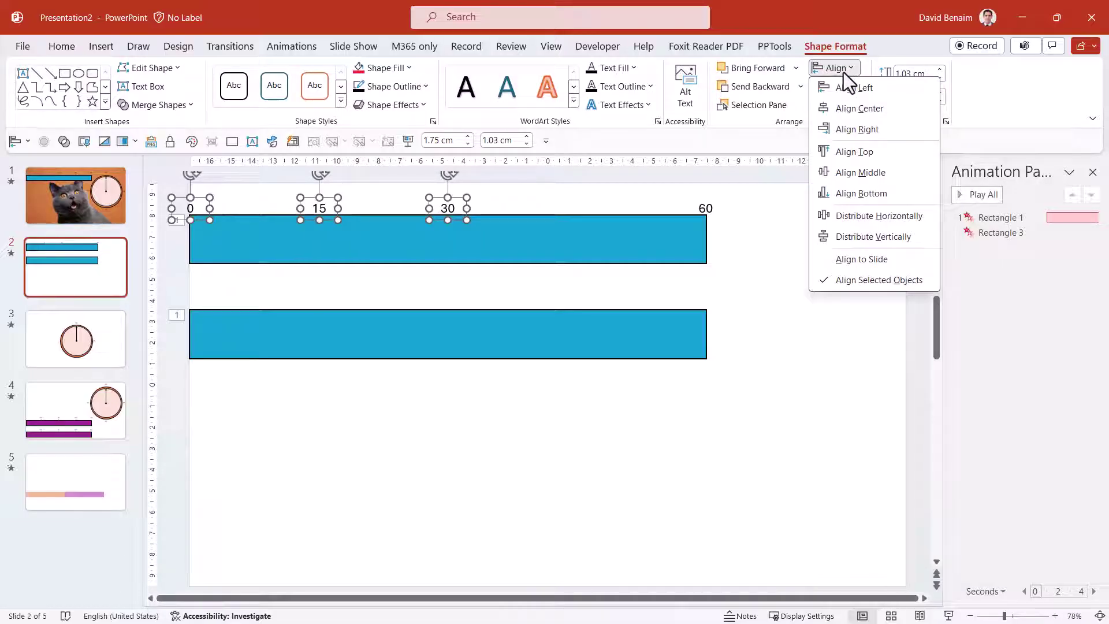
pyautogui.click(854, 152)
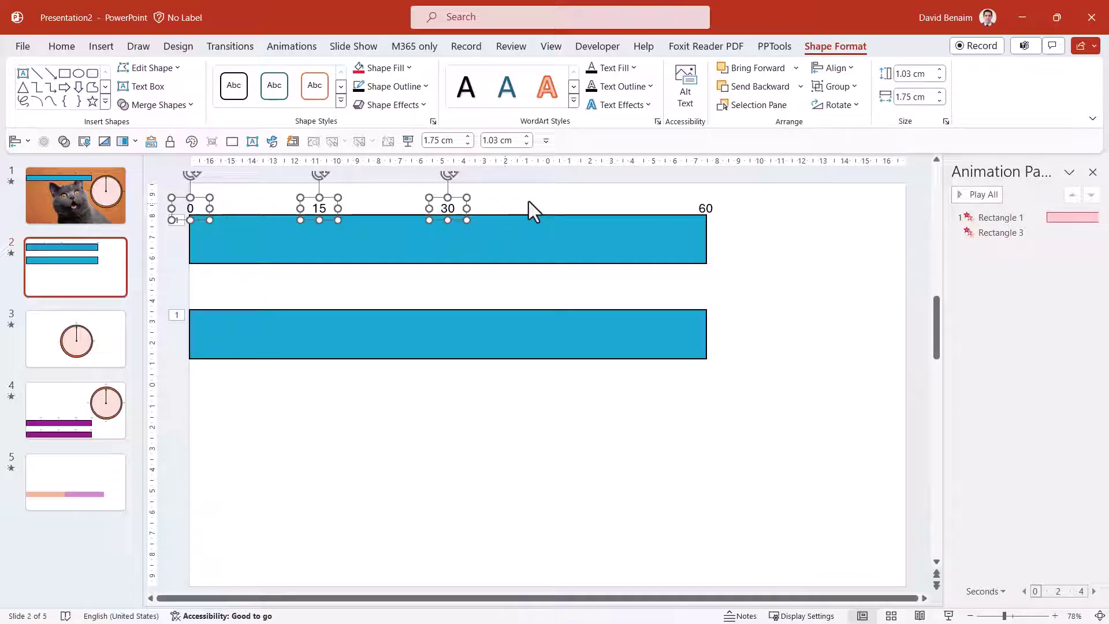
pyautogui.click(556, 197)
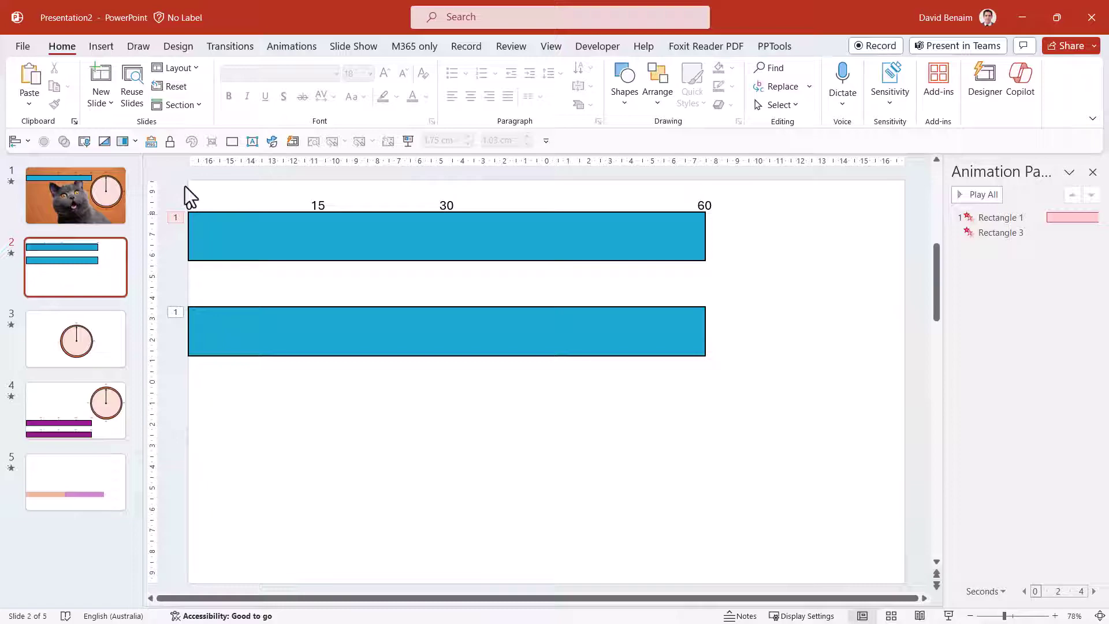
pyautogui.moveTo(292, 215); pyautogui.dragTo(709, 184)
# Step: Draw short vertical tick lines above the top bar at the 60, 30 and 15 marks
pyautogui.click(716, 221)
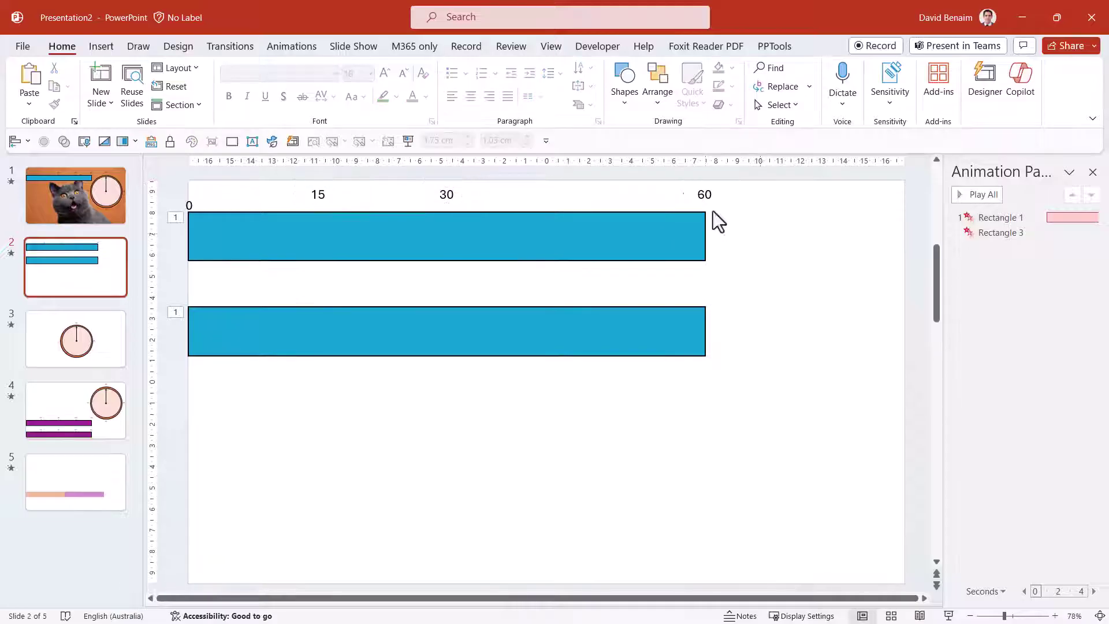
pyautogui.click(622, 98)
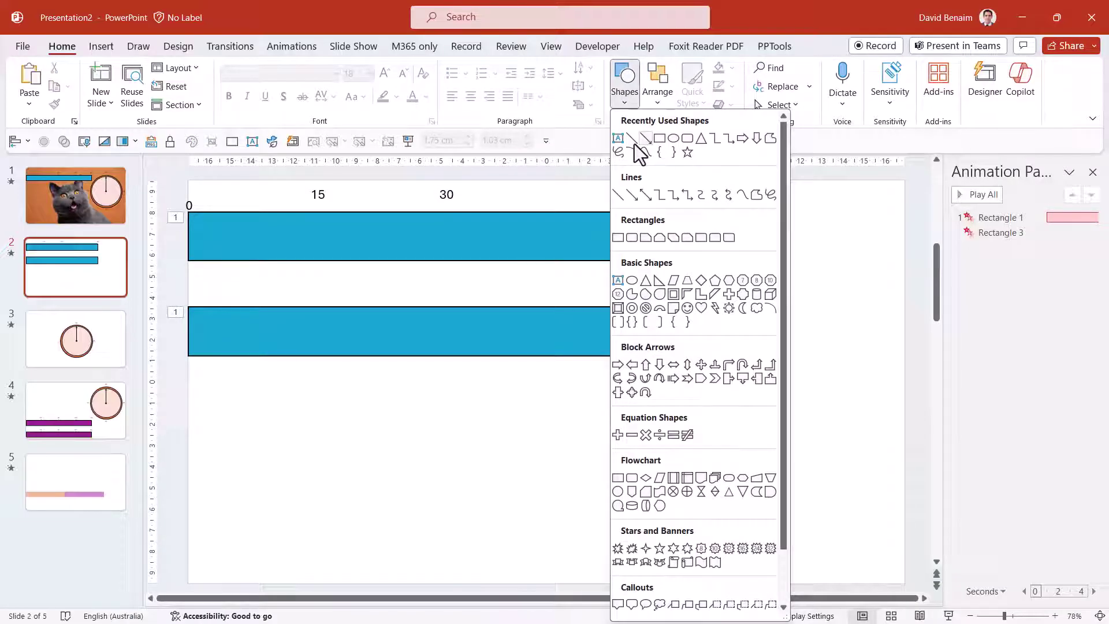
pyautogui.click(634, 143)
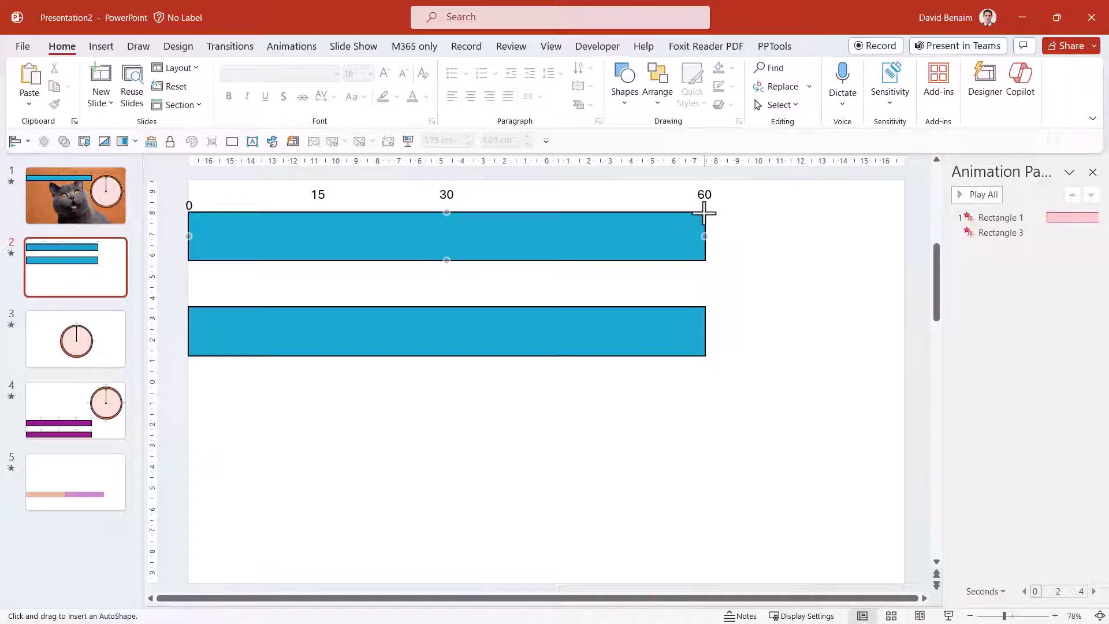
pyautogui.moveTo(705, 207); pyautogui.dragTo(705, 212)
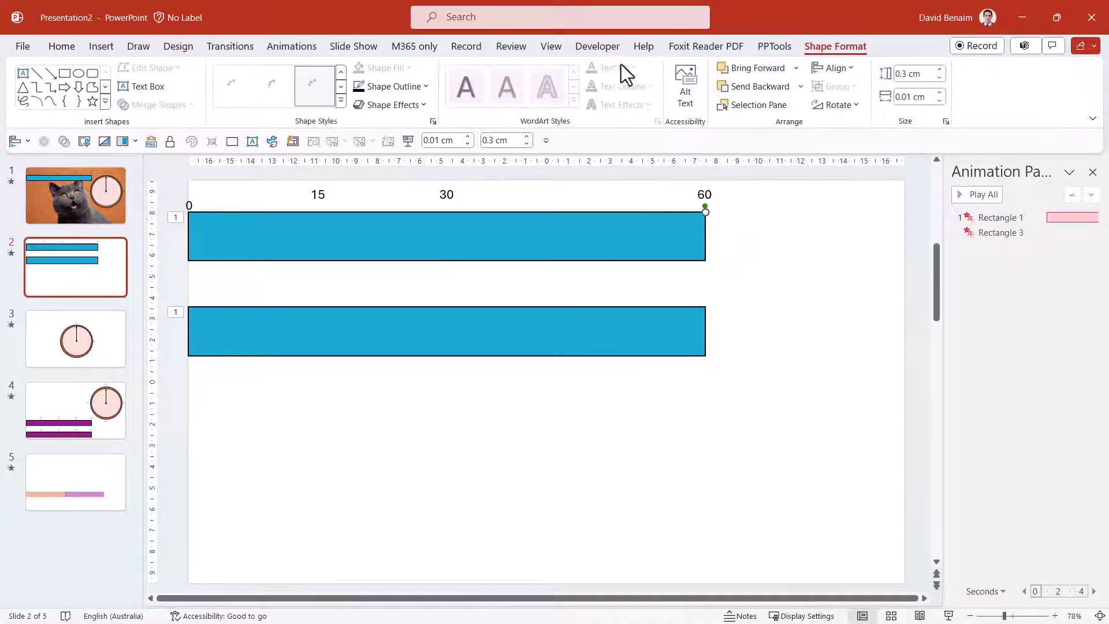
pyautogui.click(739, 216)
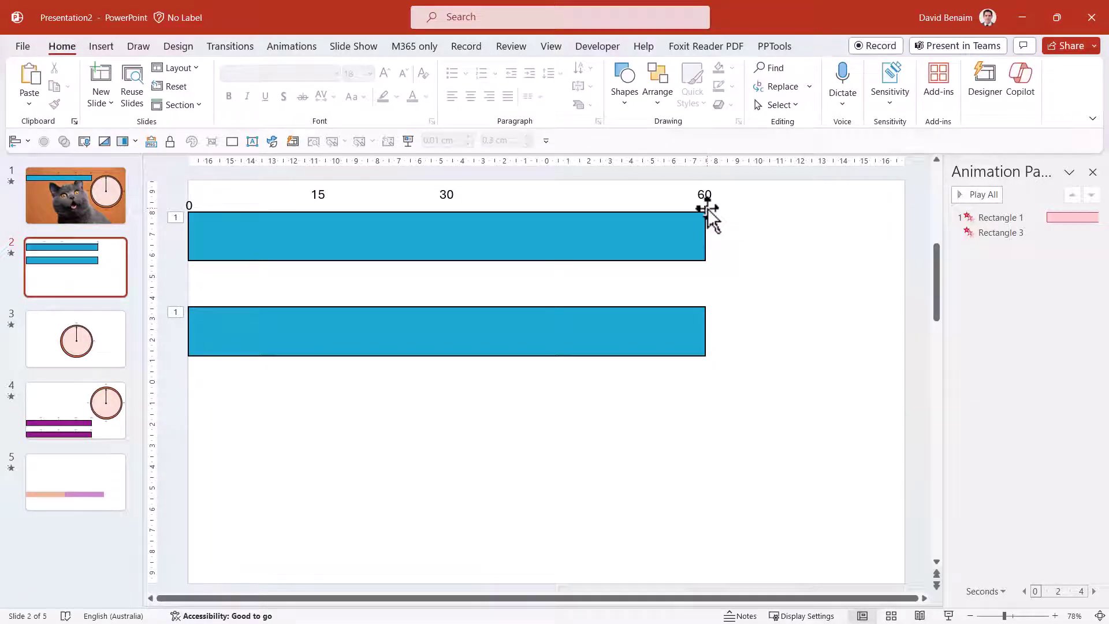
pyautogui.click(617, 104)
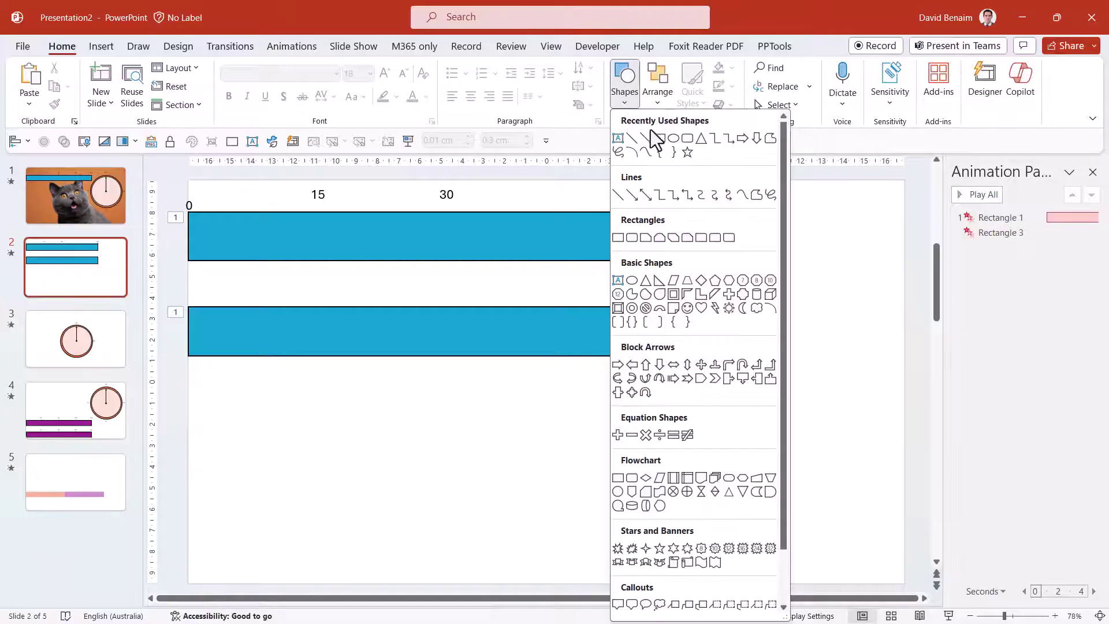
pyautogui.click(635, 142)
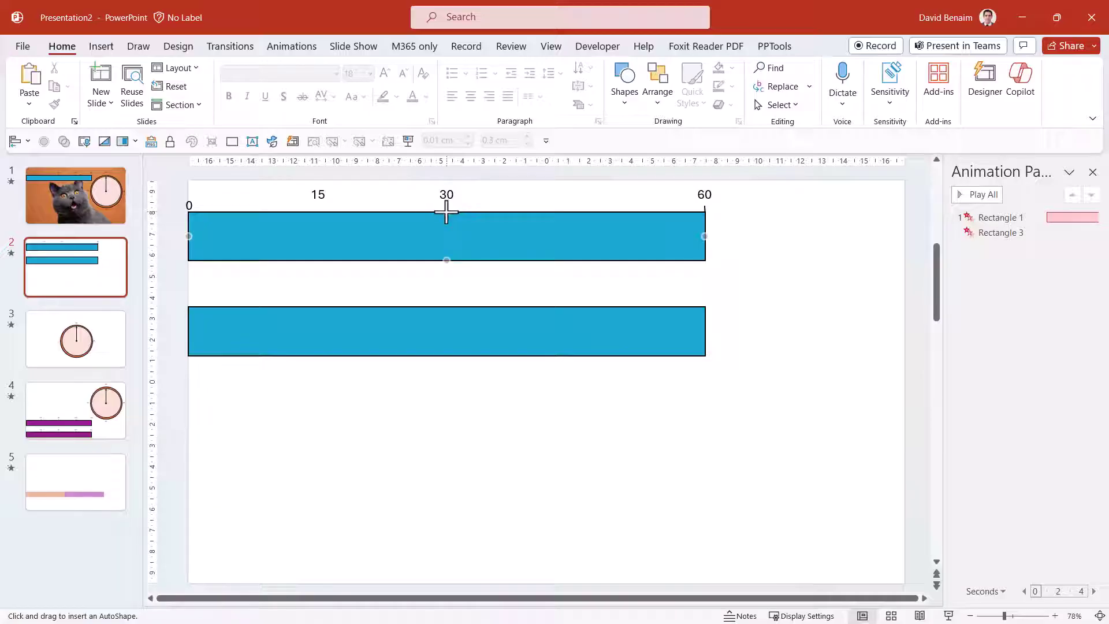
pyautogui.moveTo(446, 213); pyautogui.dragTo(446, 207)
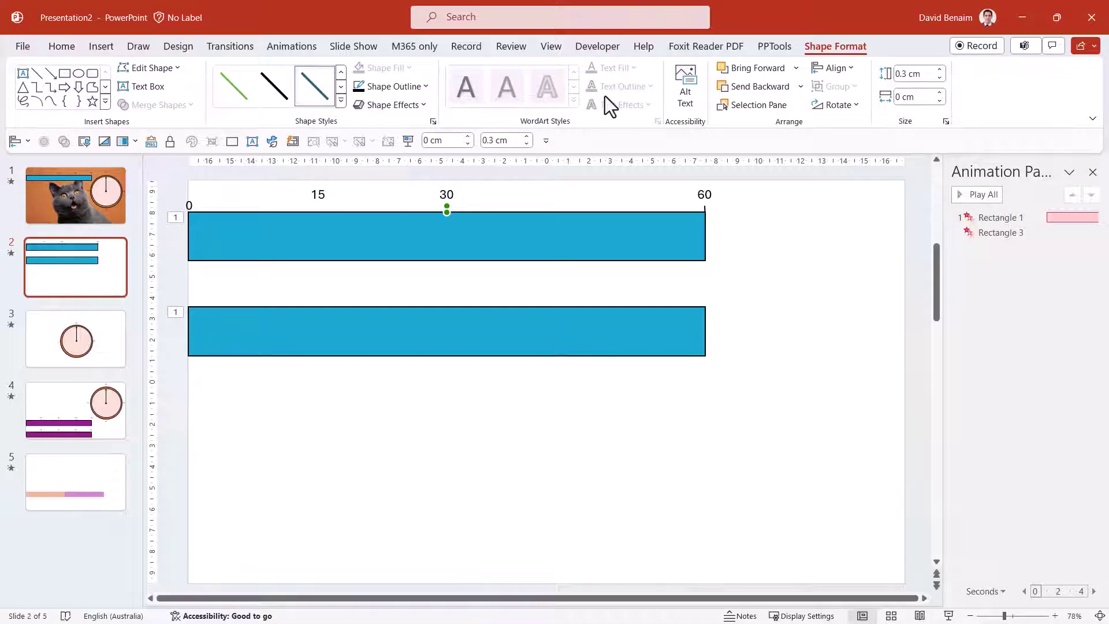
pyautogui.click(38, 76)
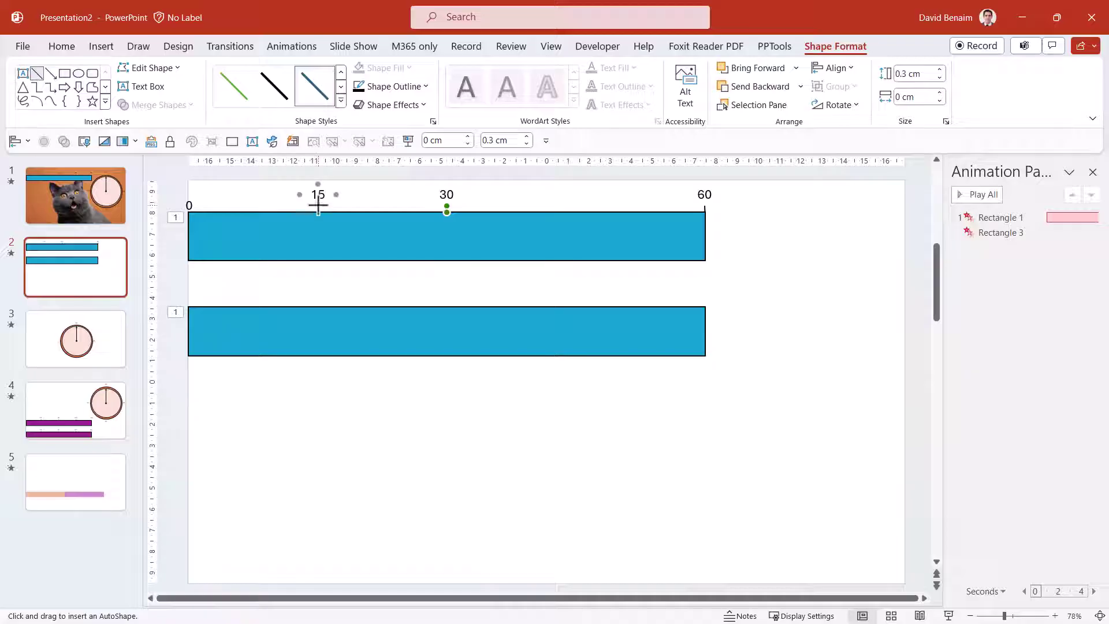
pyautogui.moveTo(319, 205); pyautogui.dragTo(318, 212)
pyautogui.click(350, 197)
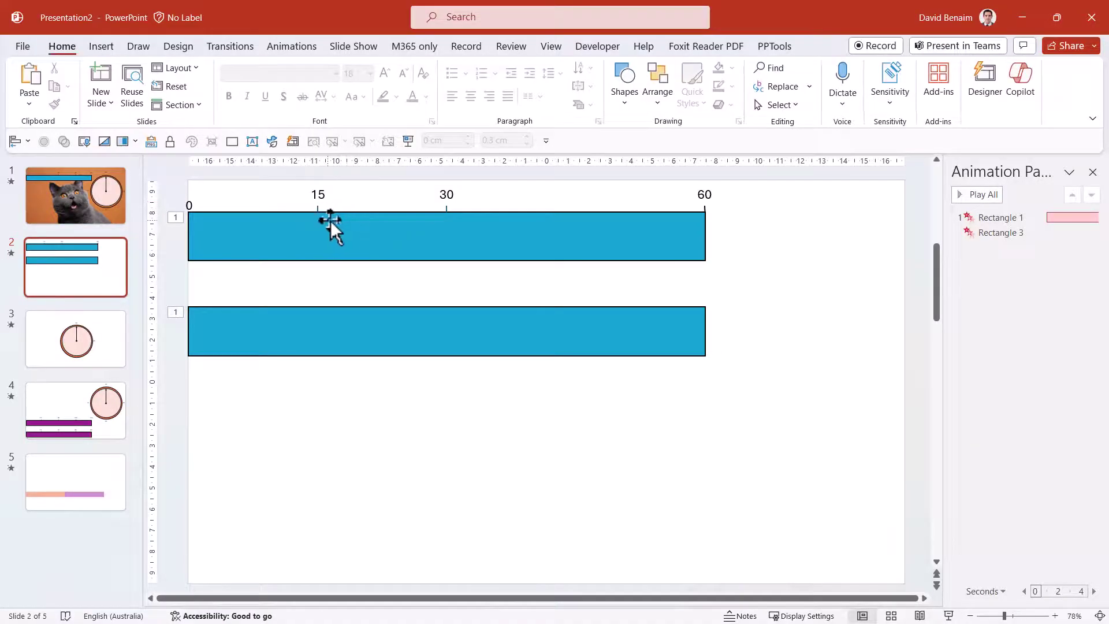
# Step: Centre the 15 and 30 labels over their ticks and check the finished scale
pyautogui.click(329, 184)
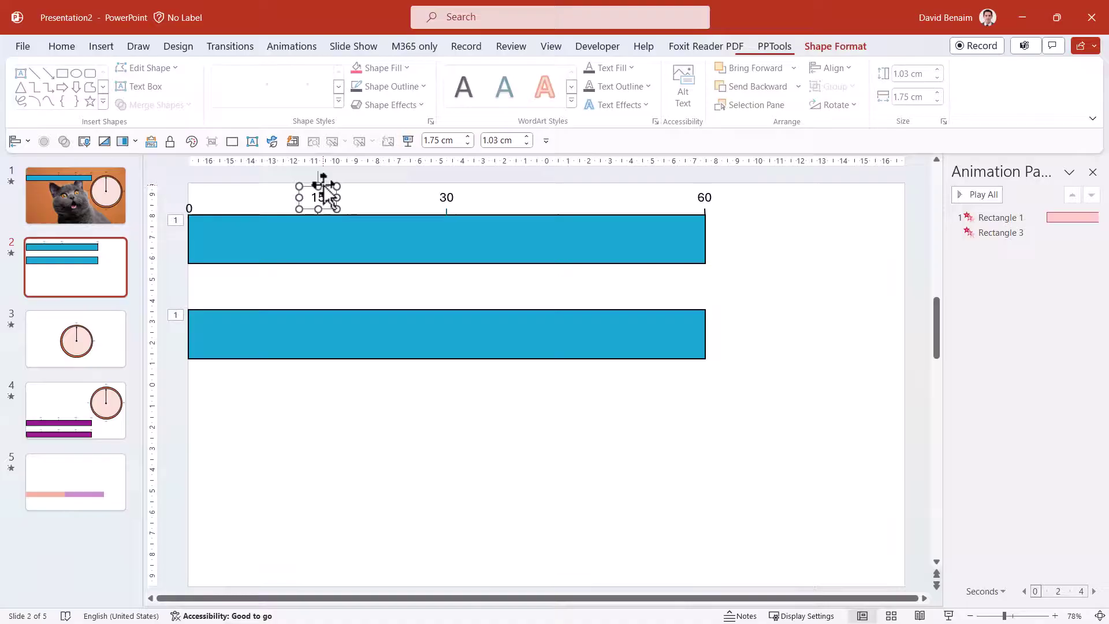
pyautogui.moveTo(327, 193)
pyautogui.mouseDown()
pyautogui.moveTo(398, 166)
pyautogui.moveTo(319, 182)
pyautogui.mouseUp()
pyautogui.click(454, 194)
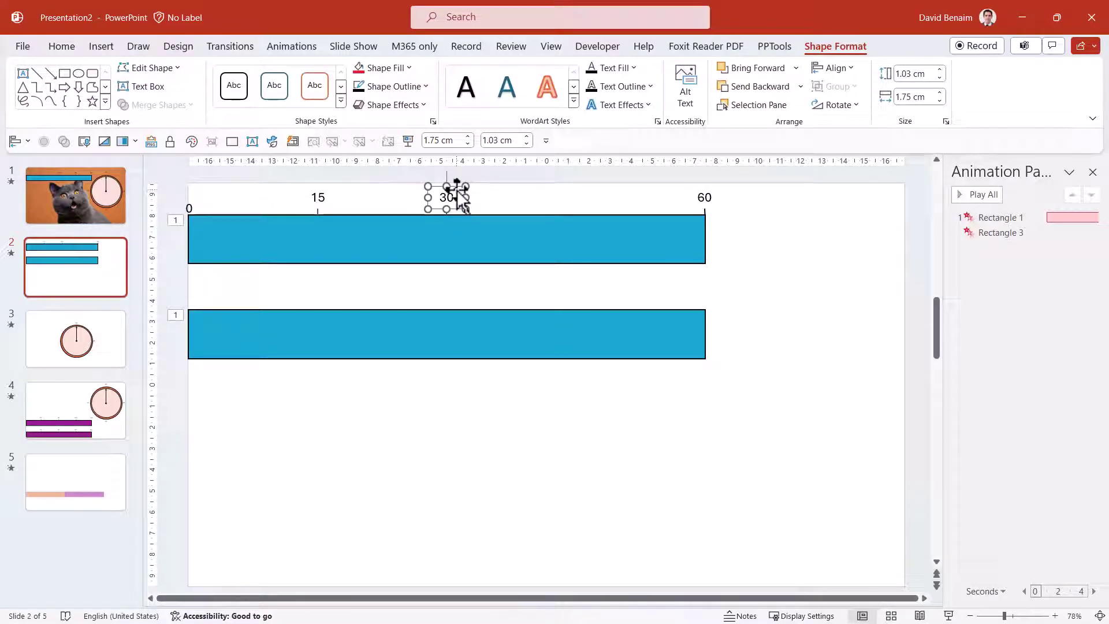
pyautogui.moveTo(458, 190); pyautogui.dragTo(479, 224)
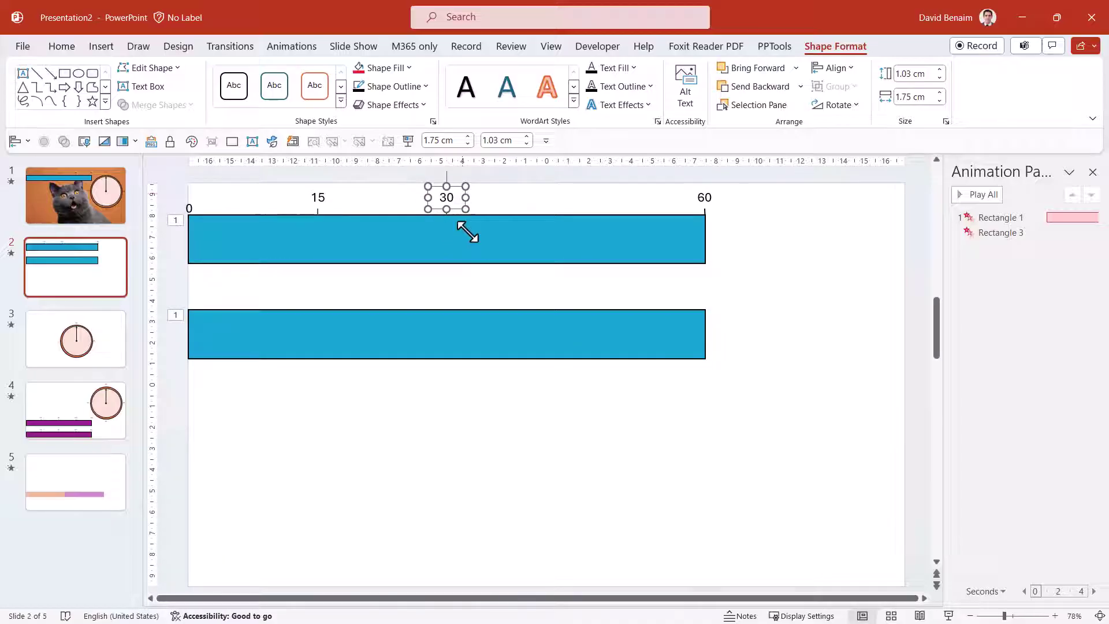
pyautogui.click(548, 195)
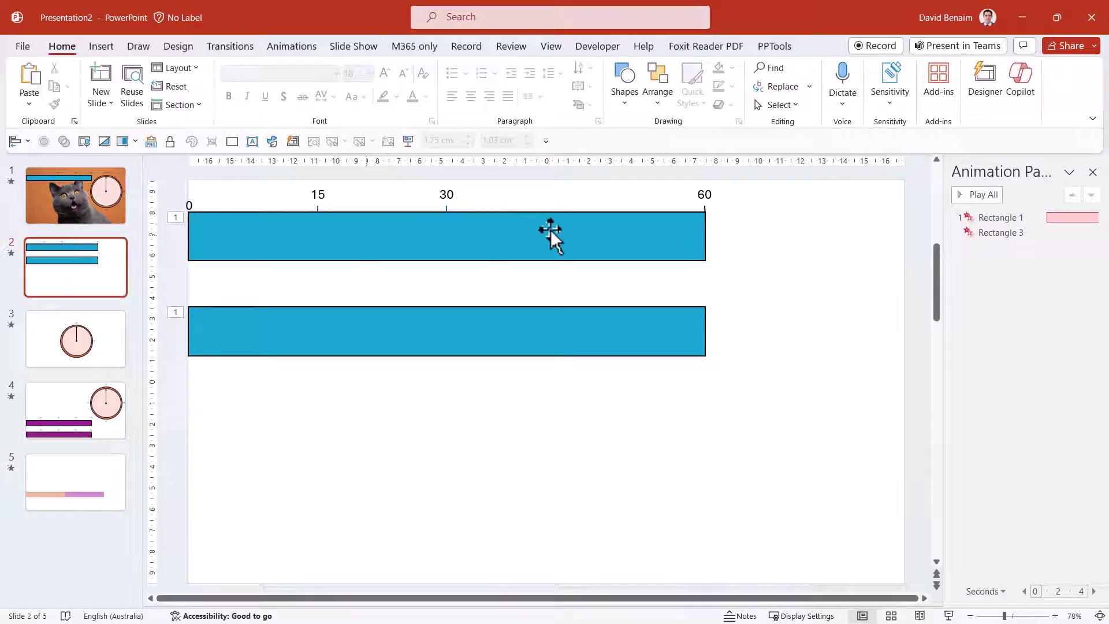
pyautogui.moveTo(771, 232); pyautogui.dragTo(282, 203)
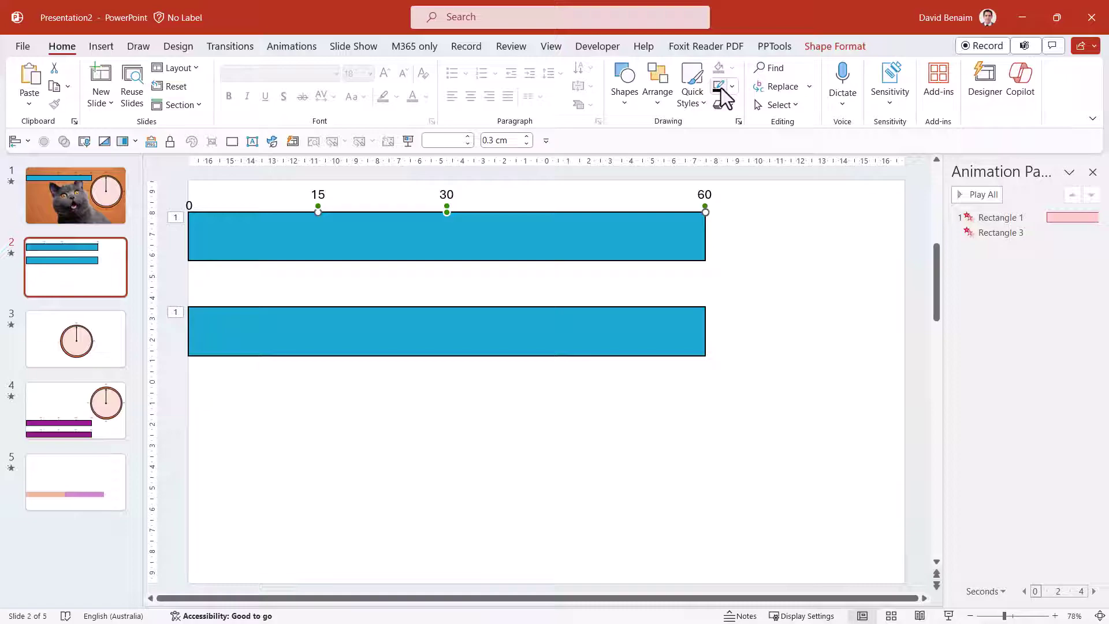
pyautogui.click(730, 253)
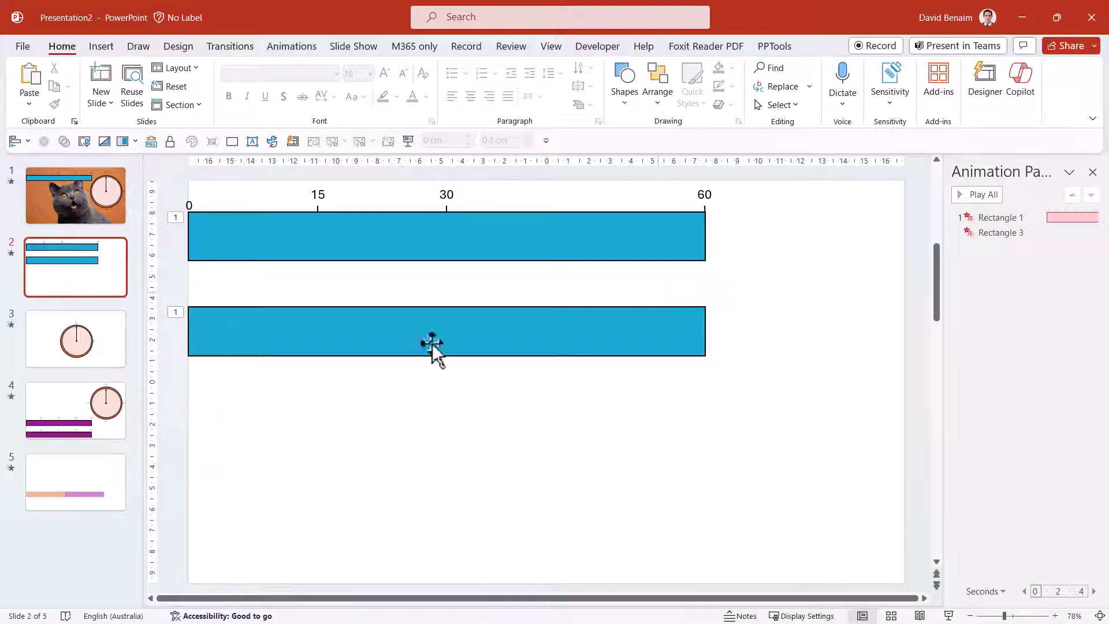
# Step: After glancing at slide 3, draw an 8.58 cm circle below the bars and fill it light peach
pyautogui.click(92, 349)
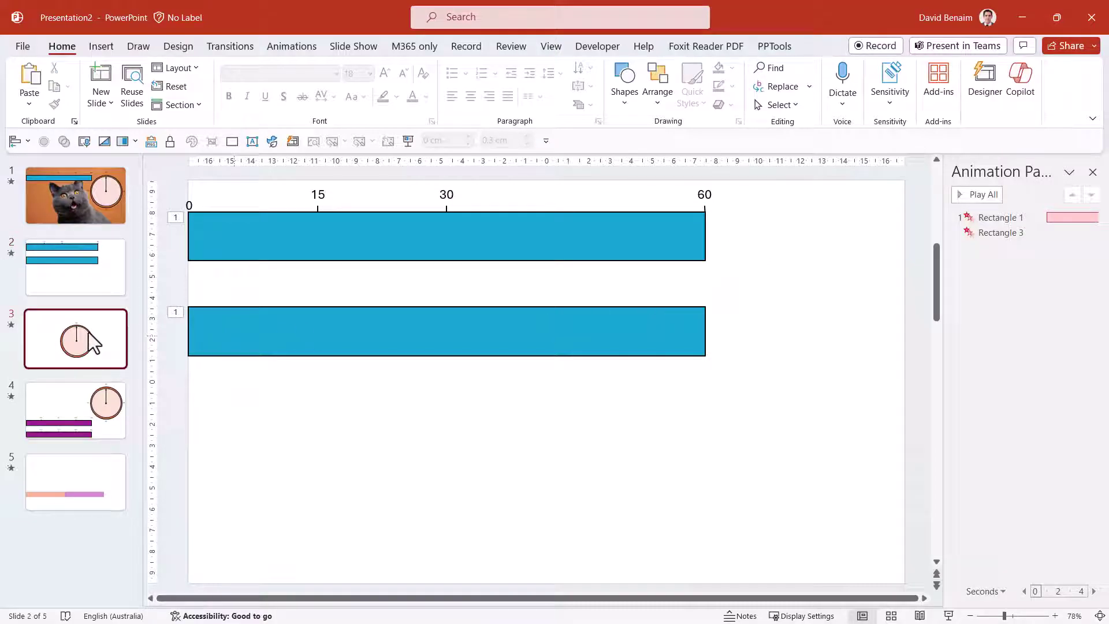
pyautogui.click(89, 289)
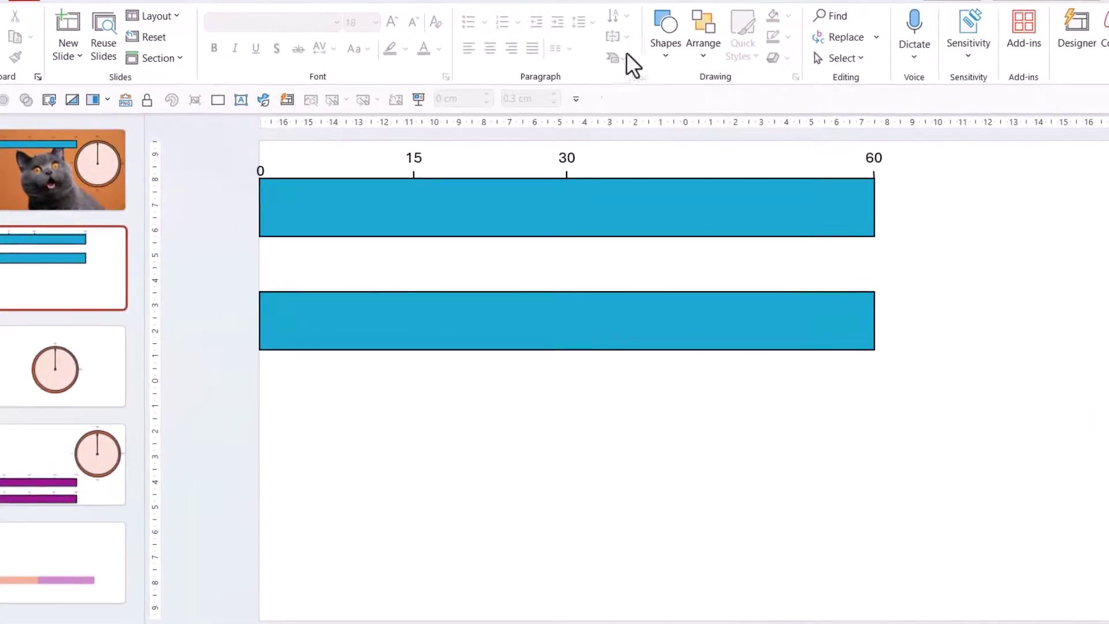
pyautogui.click(656, 57)
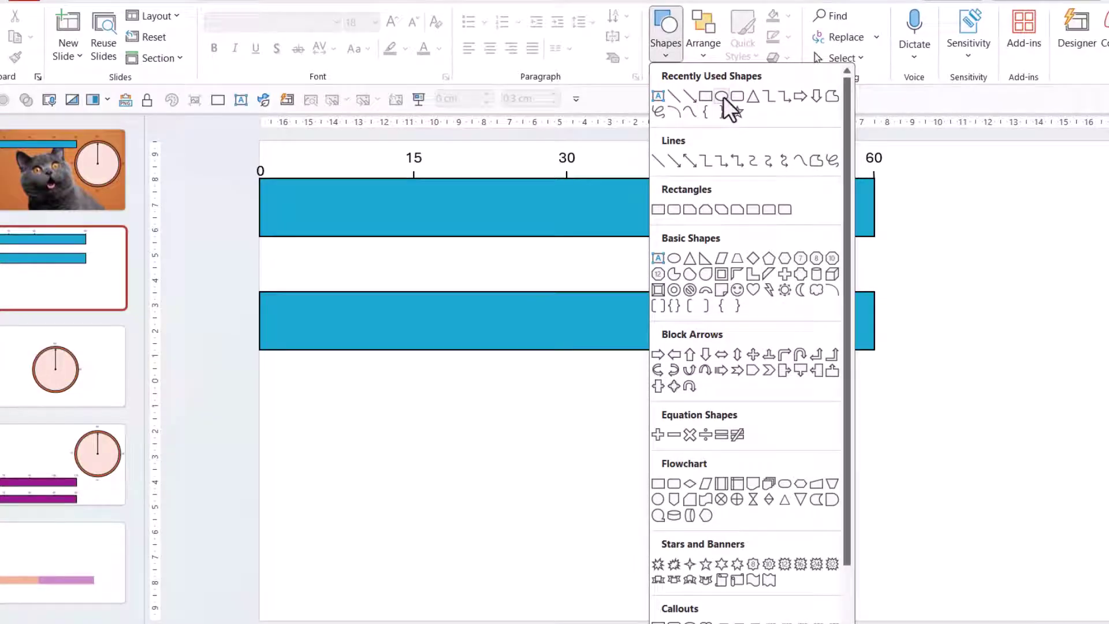
pyautogui.click(722, 96)
pyautogui.moveTo(435, 385); pyautogui.dragTo(684, 543)
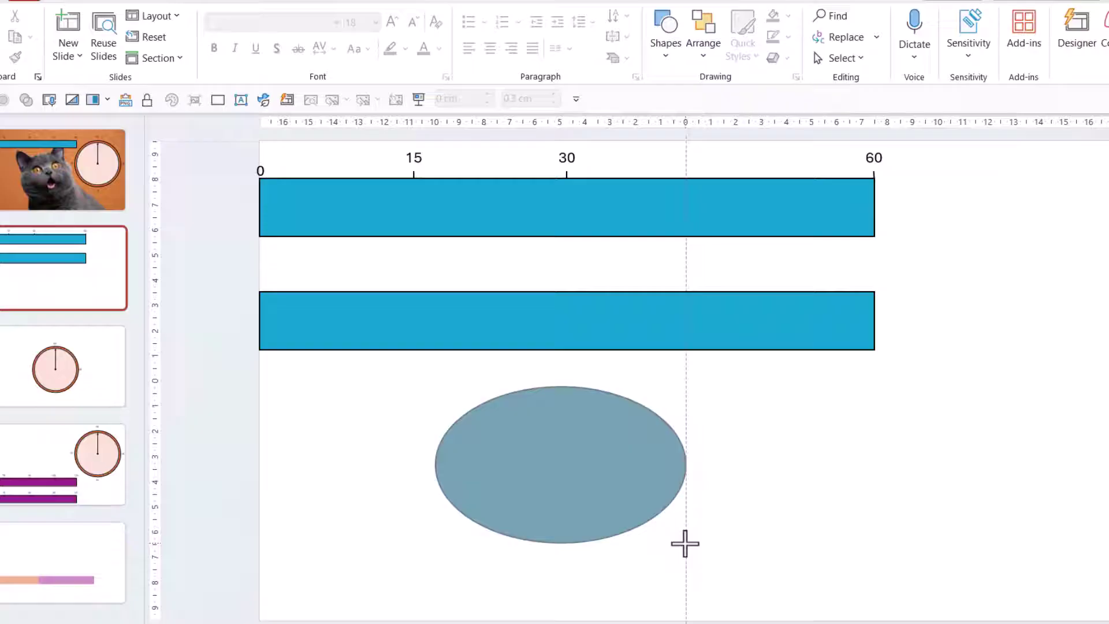
pyautogui.moveTo(685, 544)
pyautogui.mouseDown()
pyautogui.moveTo(701, 547)
pyautogui.moveTo(650, 505)
pyautogui.mouseUp()
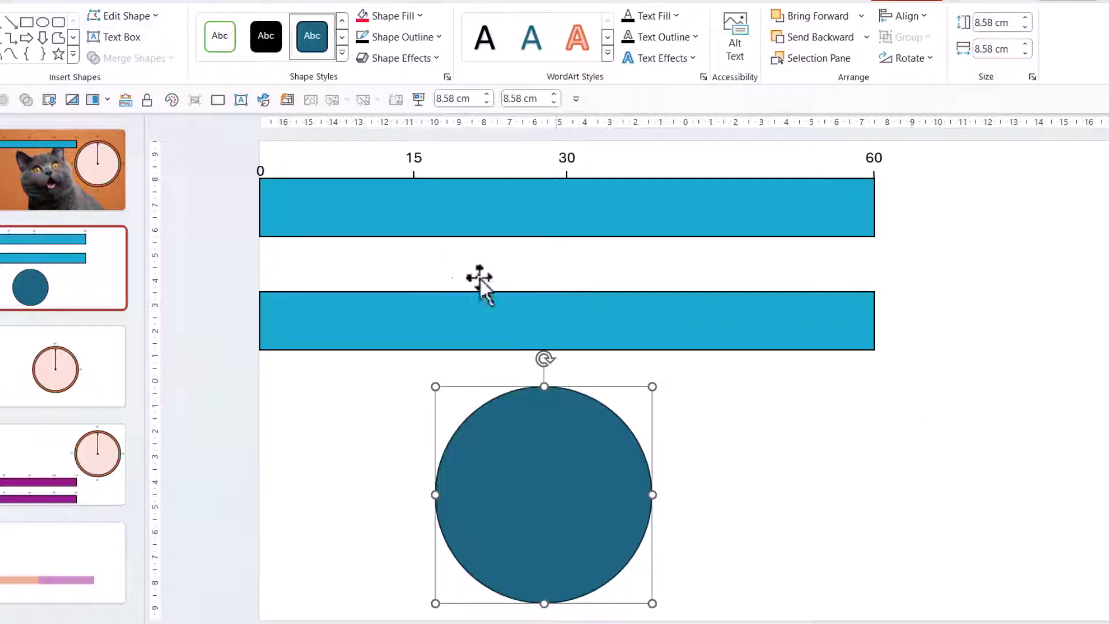
pyautogui.click(399, 24)
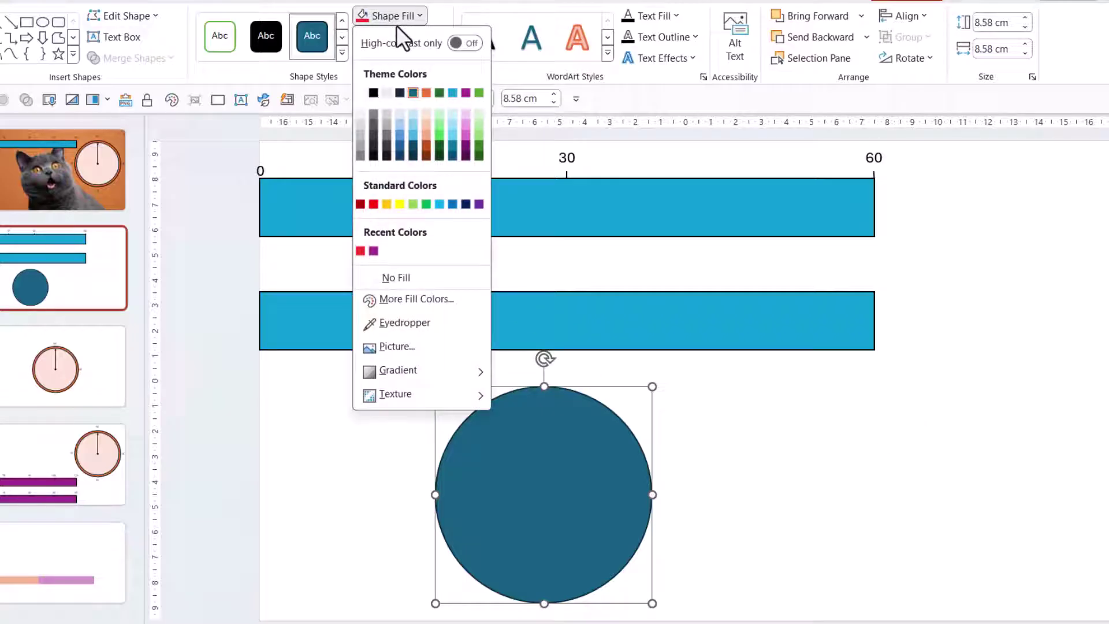
pyautogui.click(422, 127)
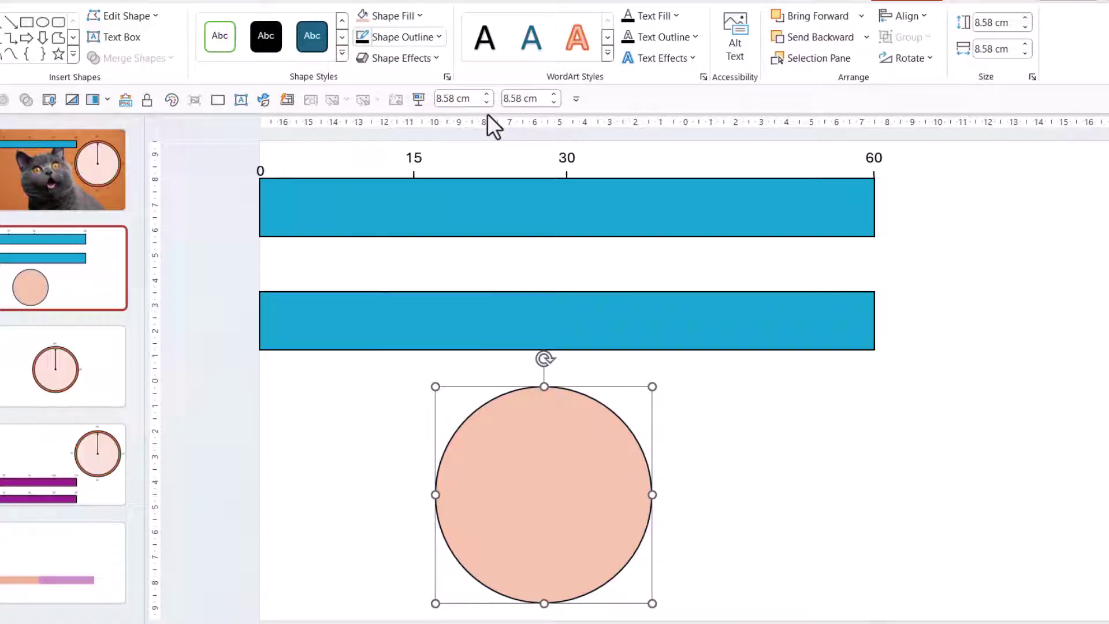
pyautogui.click(879, 400)
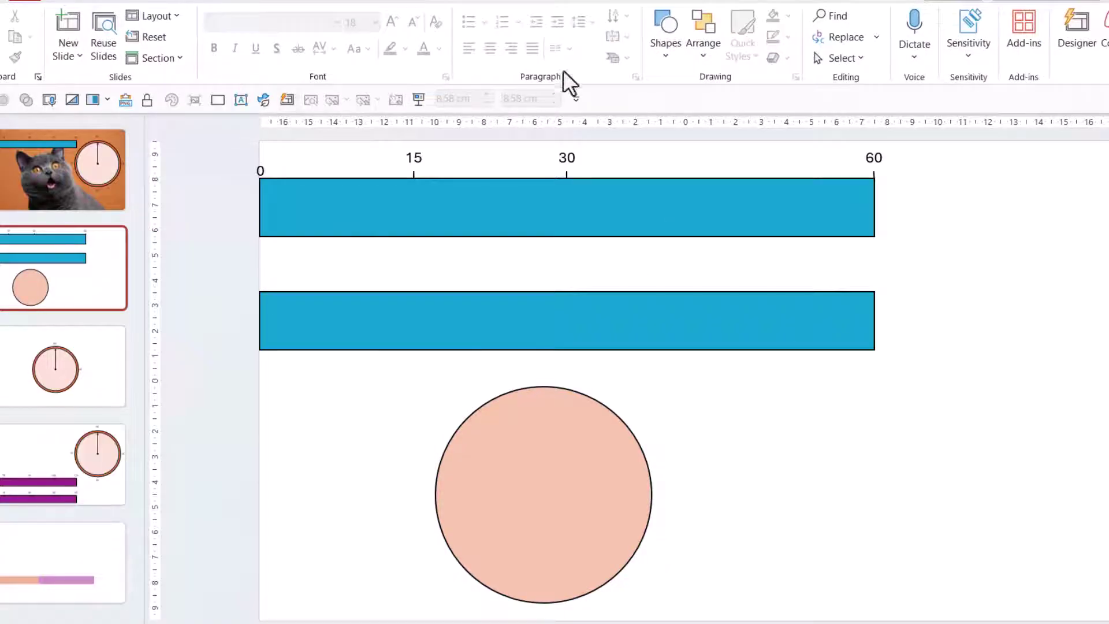
# Step: Draw a vertical line through the circle, centre it, and set its height to 4.29 cm
pyautogui.click(661, 54)
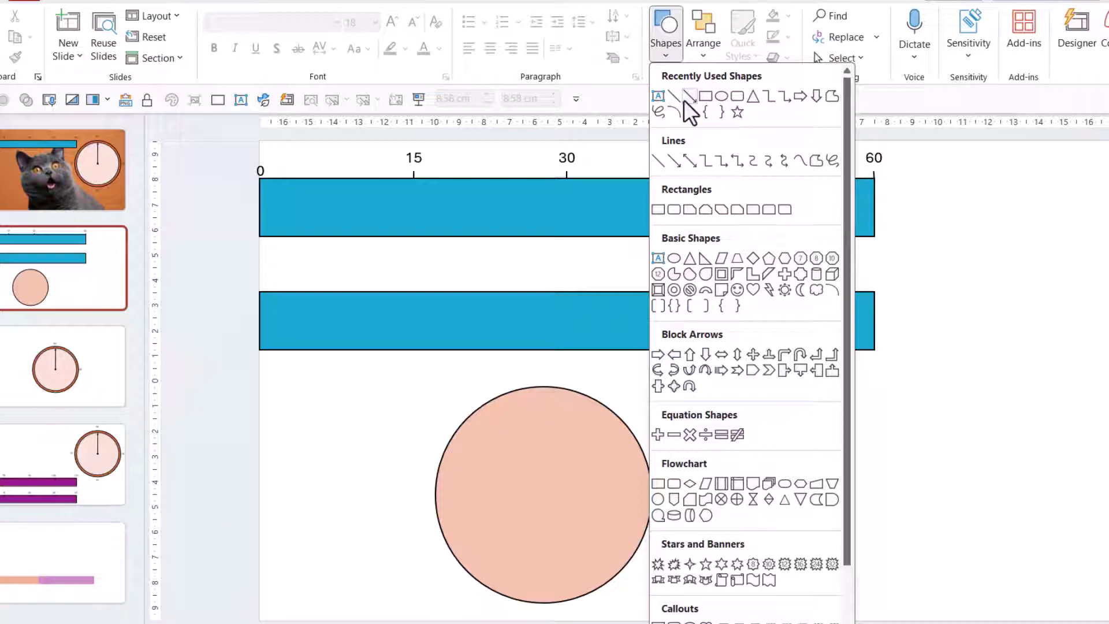
pyautogui.click(675, 99)
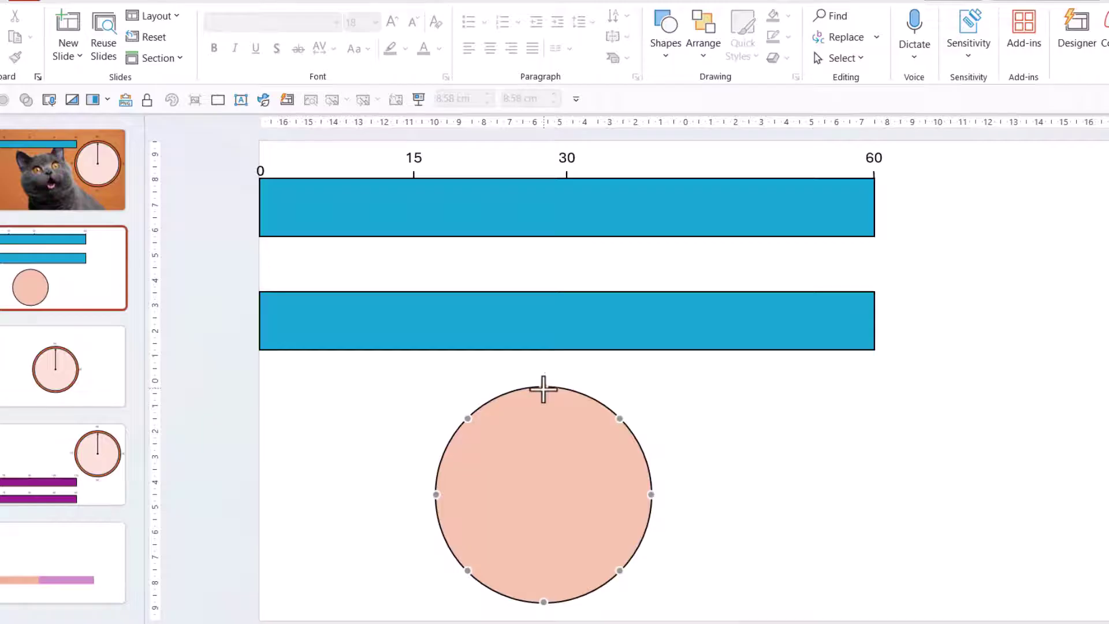
pyautogui.moveTo(543, 388); pyautogui.dragTo(543, 601)
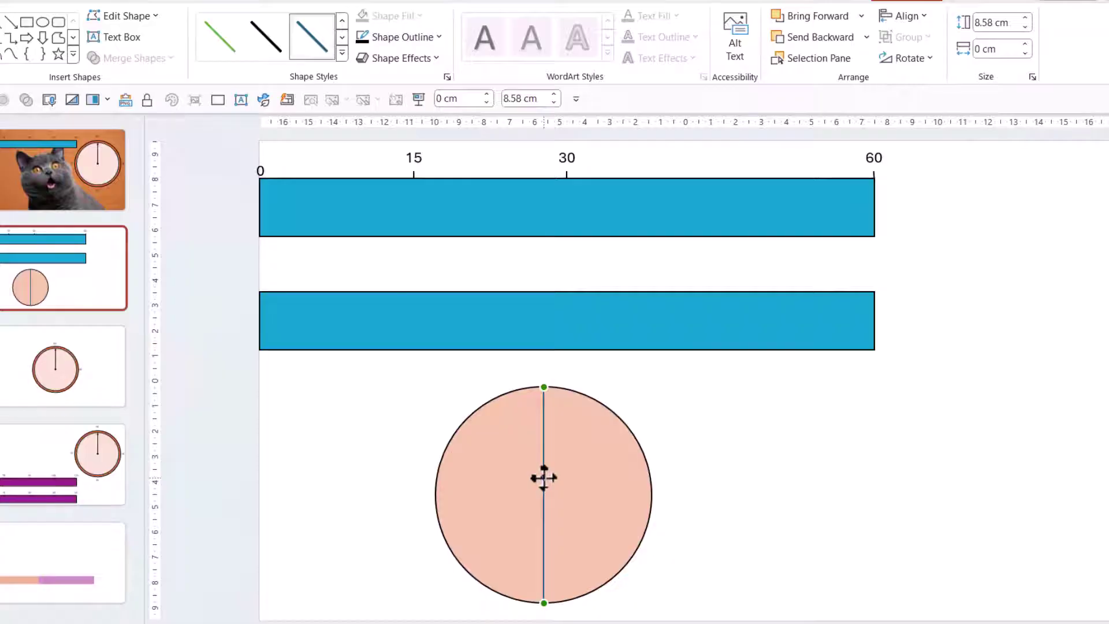
pyautogui.click(544, 478)
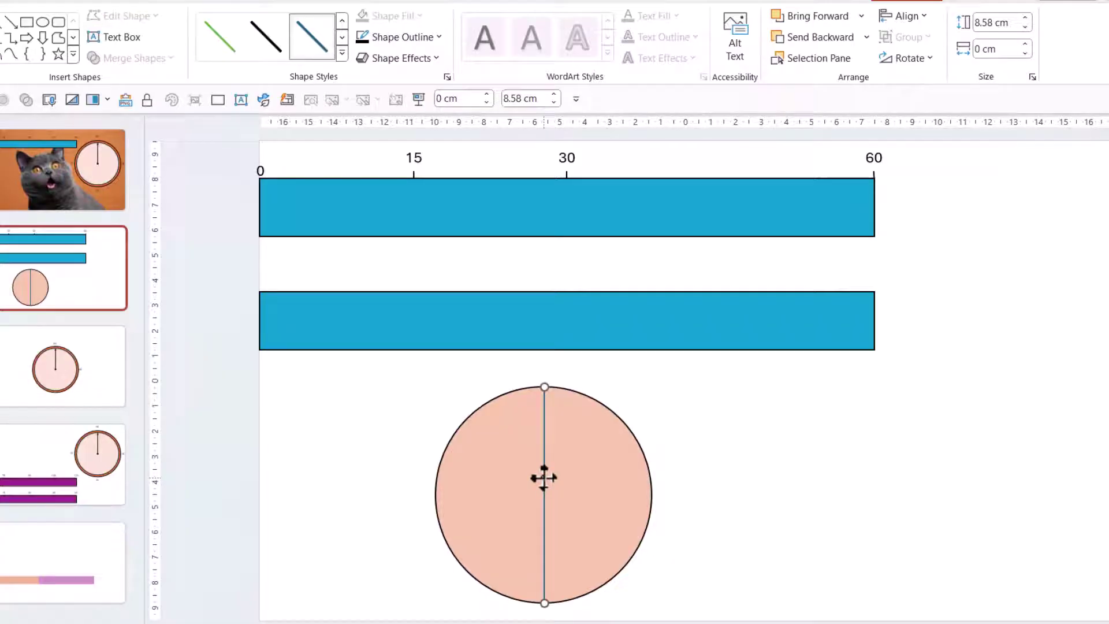
pyautogui.moveTo(544, 478); pyautogui.dragTo(543, 478)
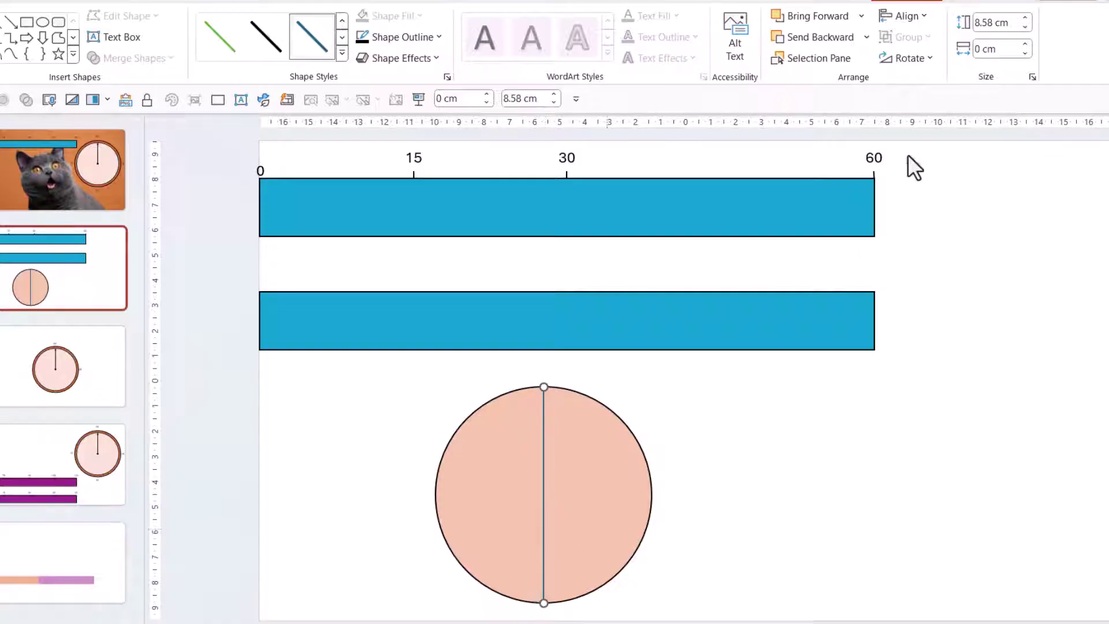
pyautogui.click(990, 24)
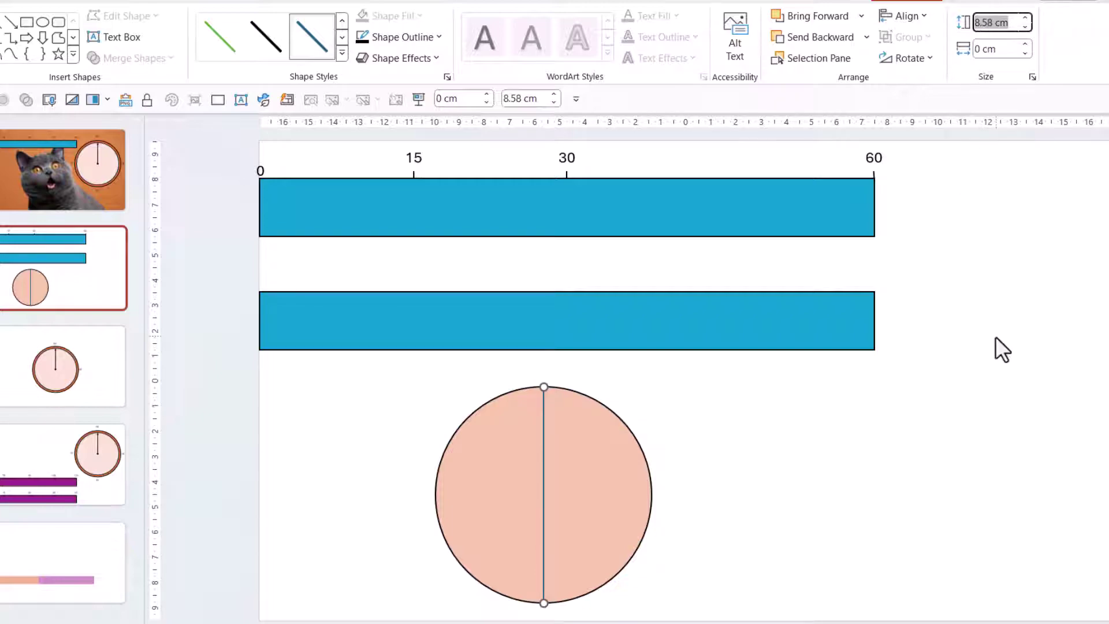
pyautogui.write('4.29')
pyautogui.press('Return')
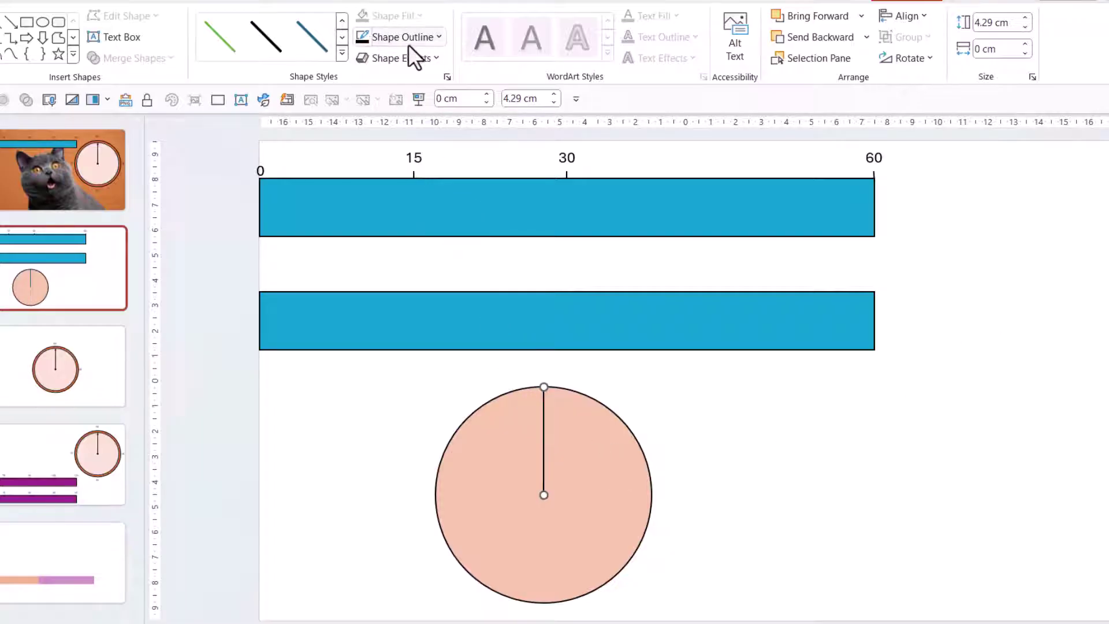
# Step: Give the line an arrowhead and 4½ pt weight, then flip it vertically to point up
pyautogui.click(422, 42)
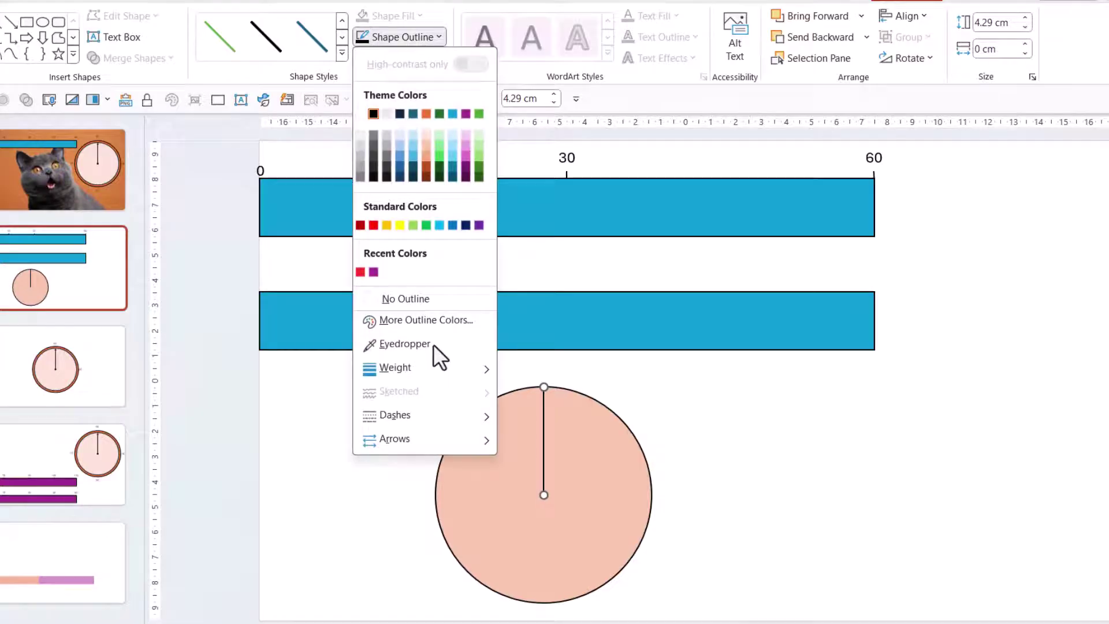
pyautogui.moveTo(433, 439)
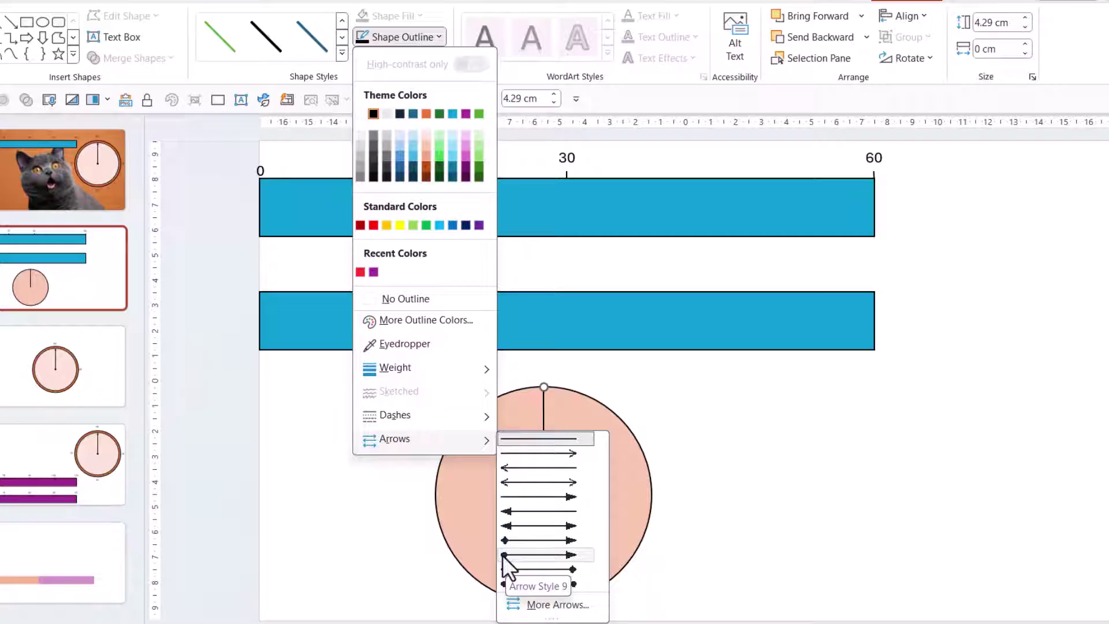
pyautogui.click(550, 556)
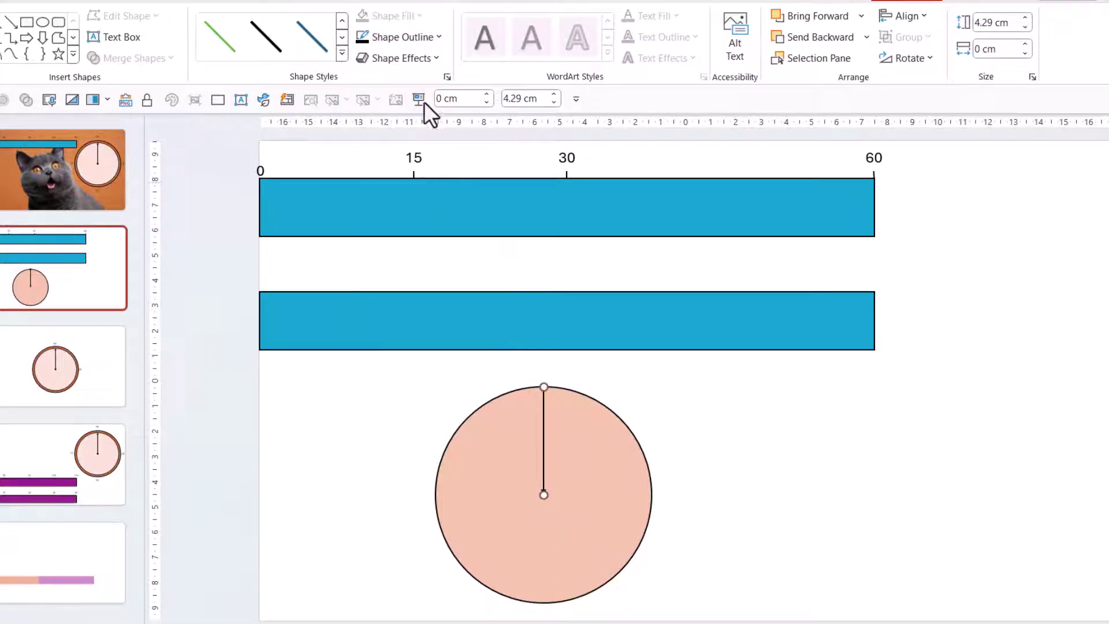
pyautogui.click(426, 40)
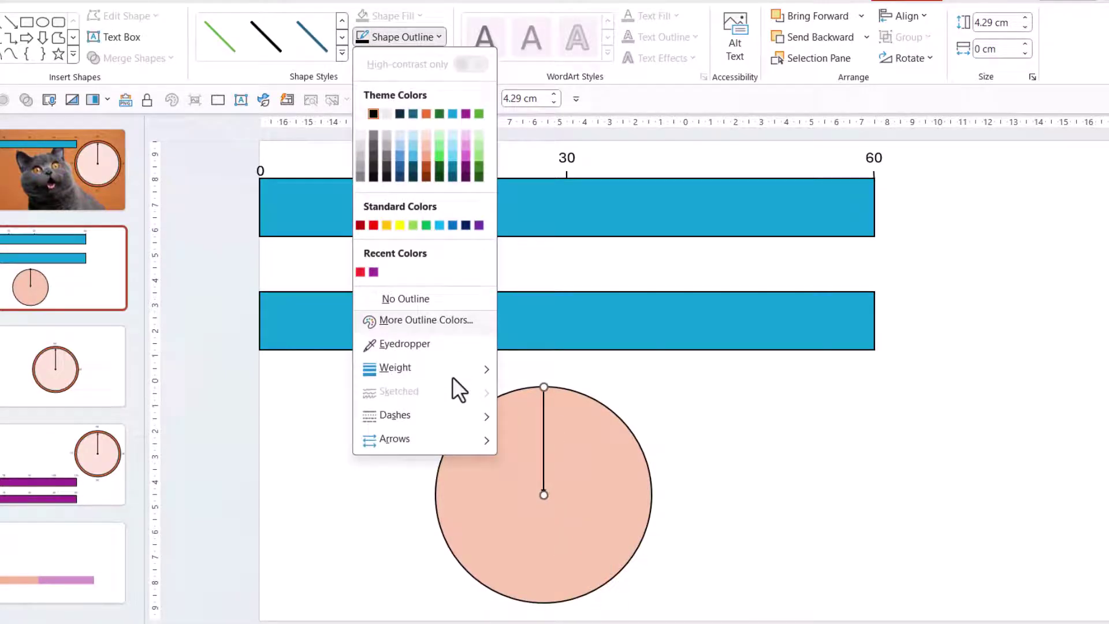
pyautogui.moveTo(452, 381)
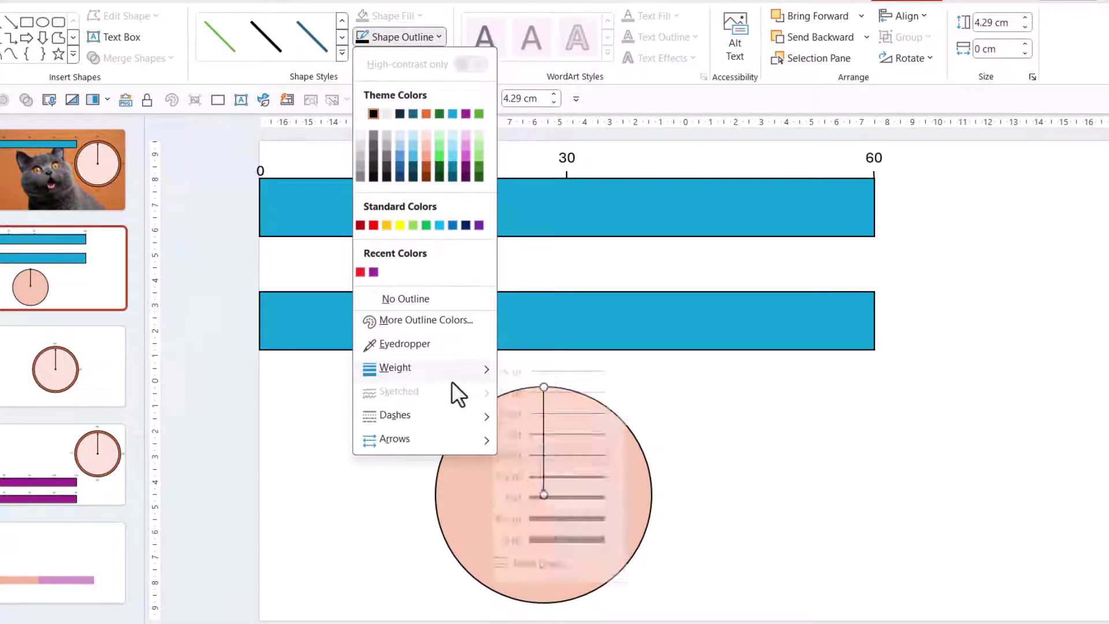
pyautogui.click(585, 507)
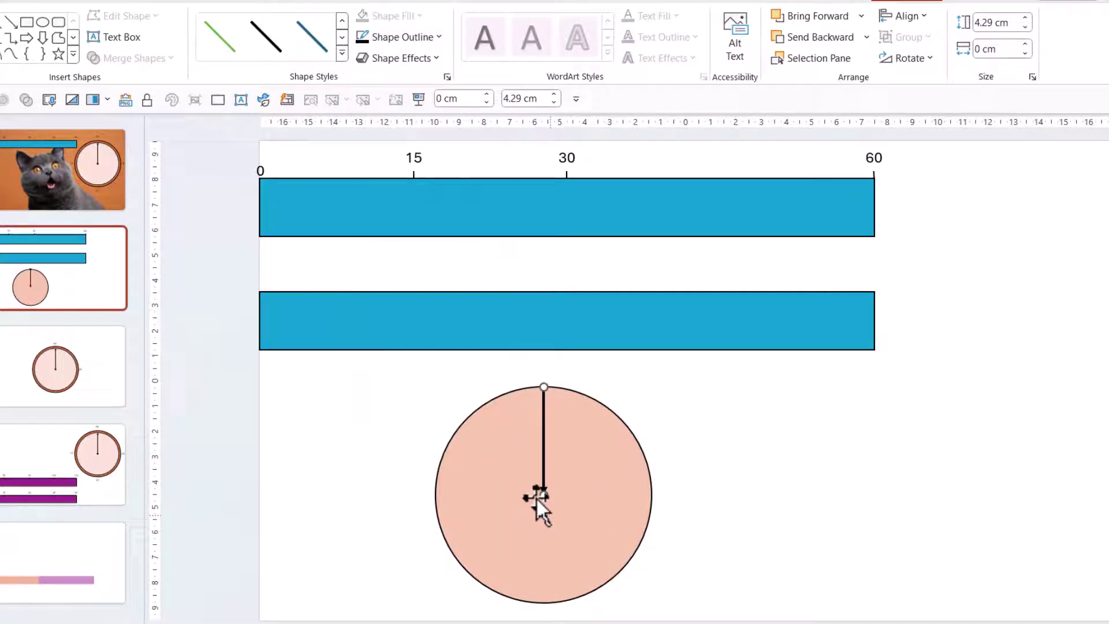
pyautogui.click(904, 63)
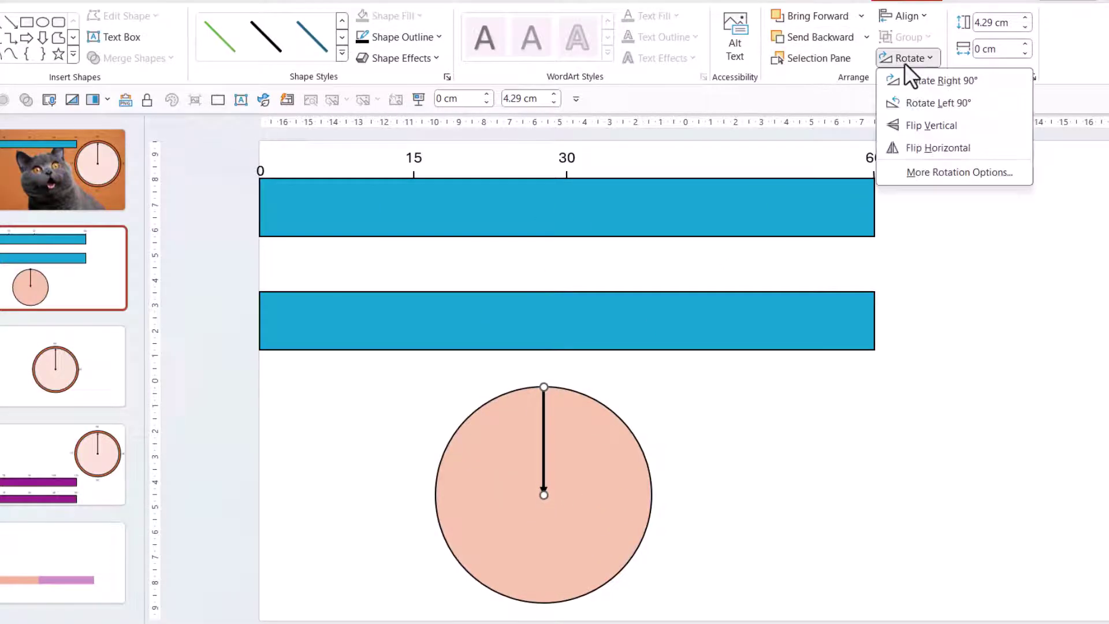
pyautogui.click(920, 126)
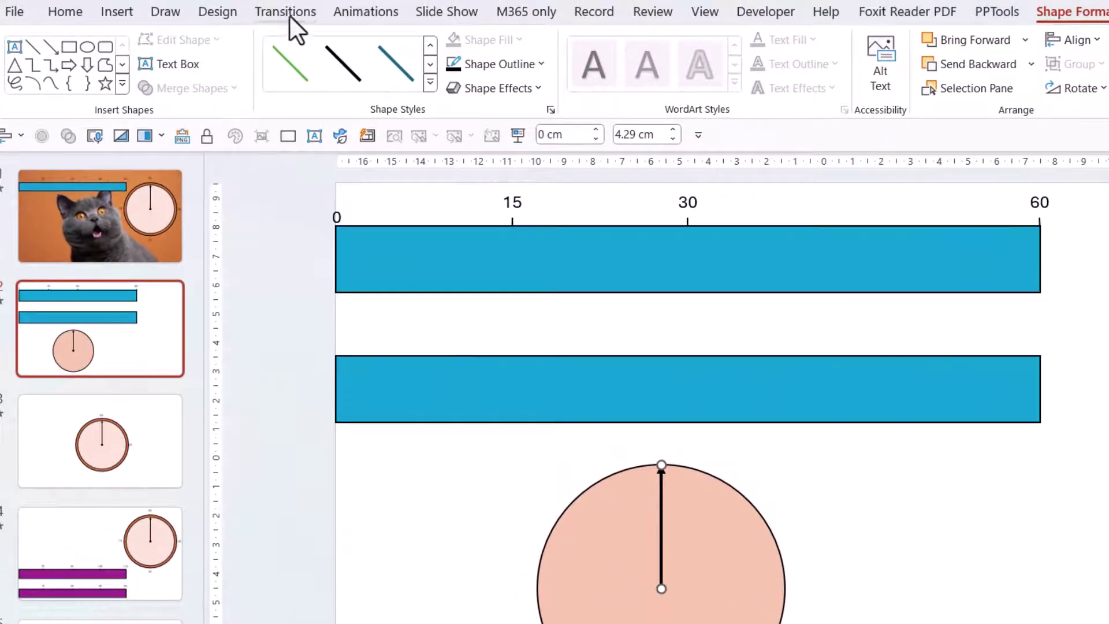
# Step: Apply a Spin emphasis animation to the clock hand
pyautogui.click(349, 12)
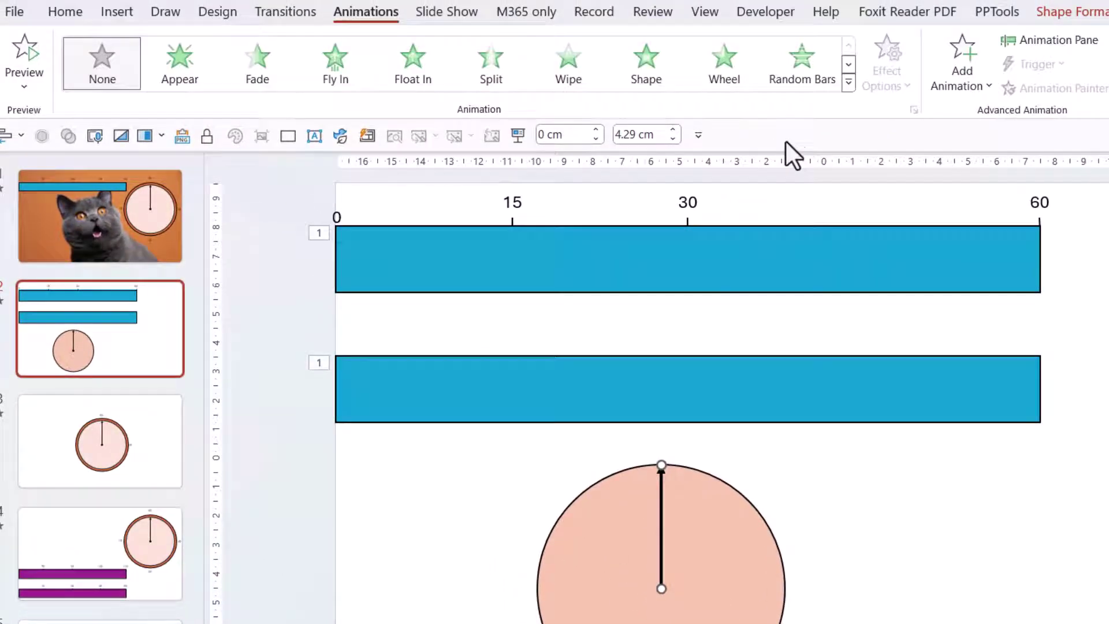
pyautogui.click(849, 84)
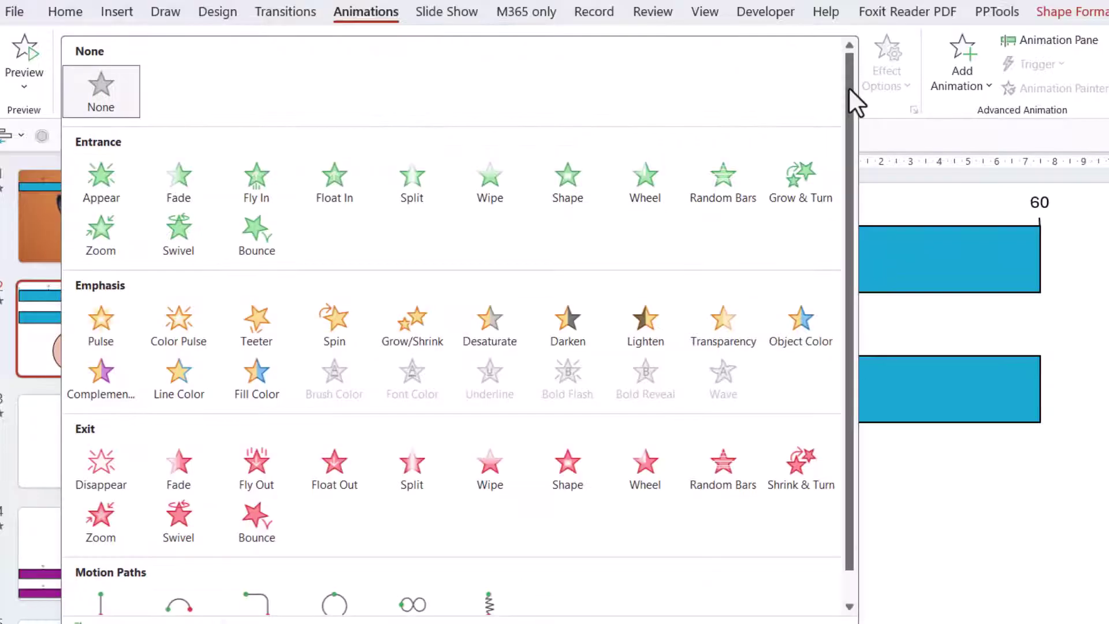
pyautogui.click(340, 321)
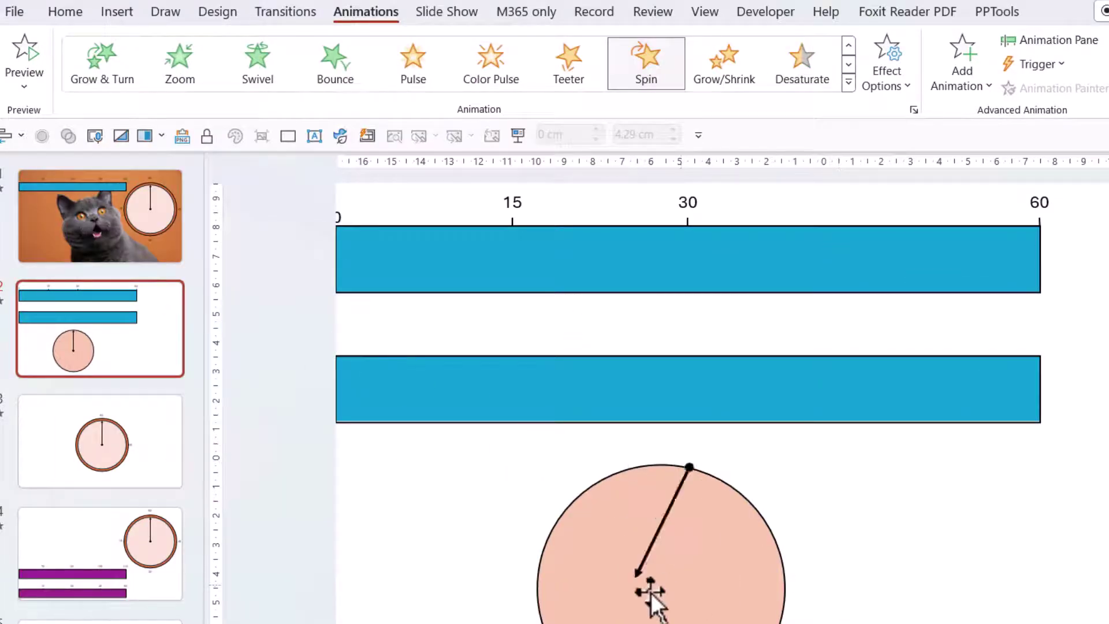
# Step: Group the circle and the clock hand into one object
pyautogui.click(740, 539)
pyautogui.keyDown('ctrl'); pyautogui.click(662, 512); pyautogui.keyUp('ctrl')
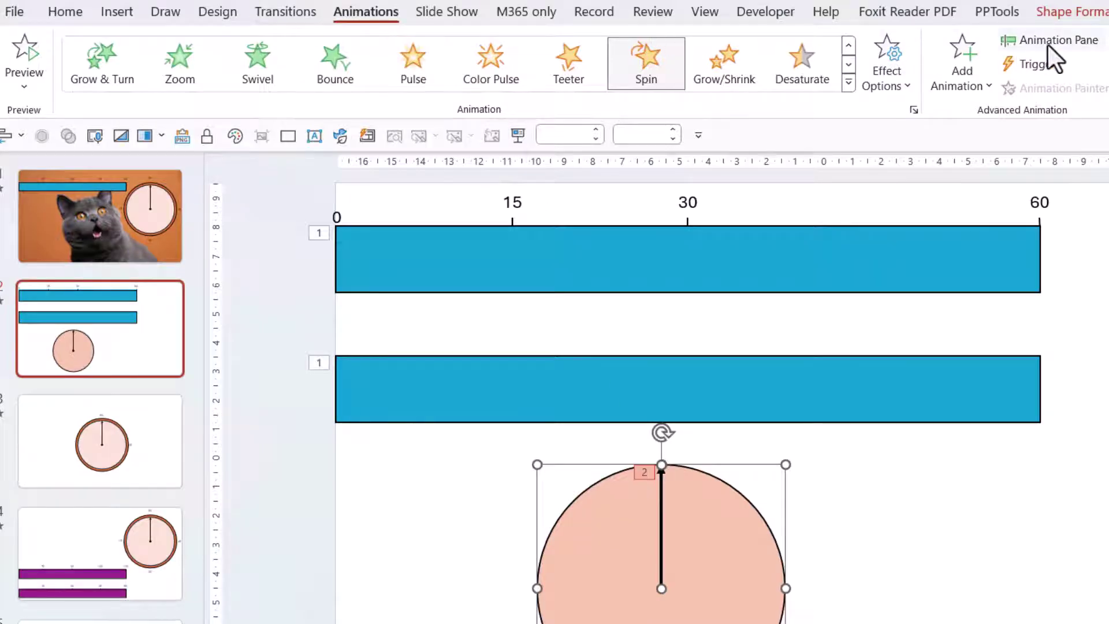
pyautogui.click(1075, 13)
pyautogui.click(1094, 65)
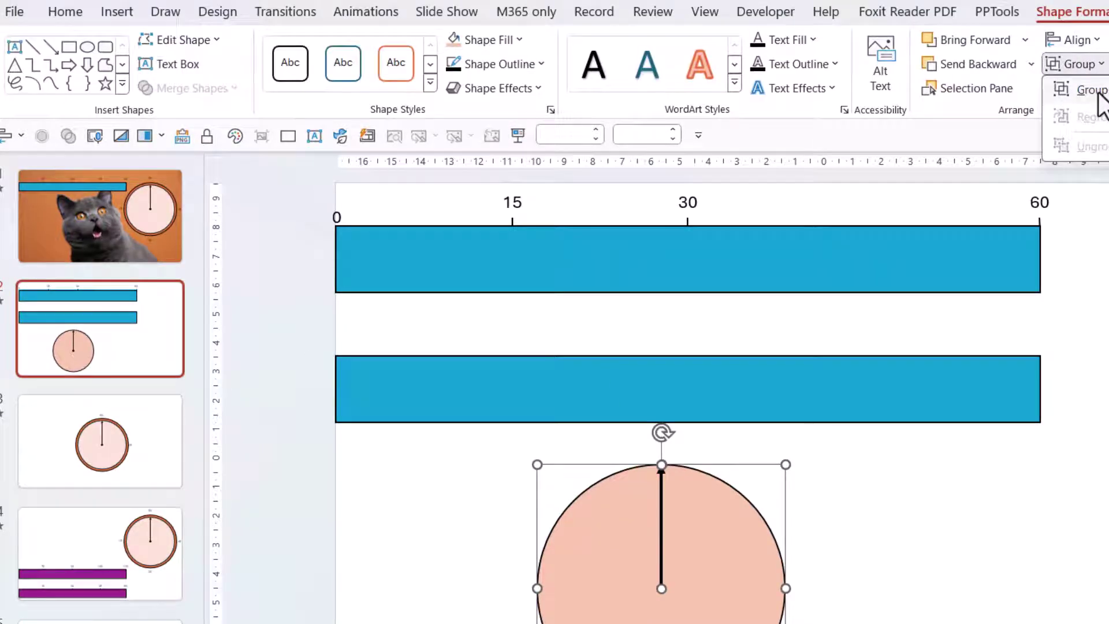
pyautogui.click(1097, 96)
# Step: Apply Spin to the grouped clock, then select the hand inside the group for formatting
pyautogui.click(374, 15)
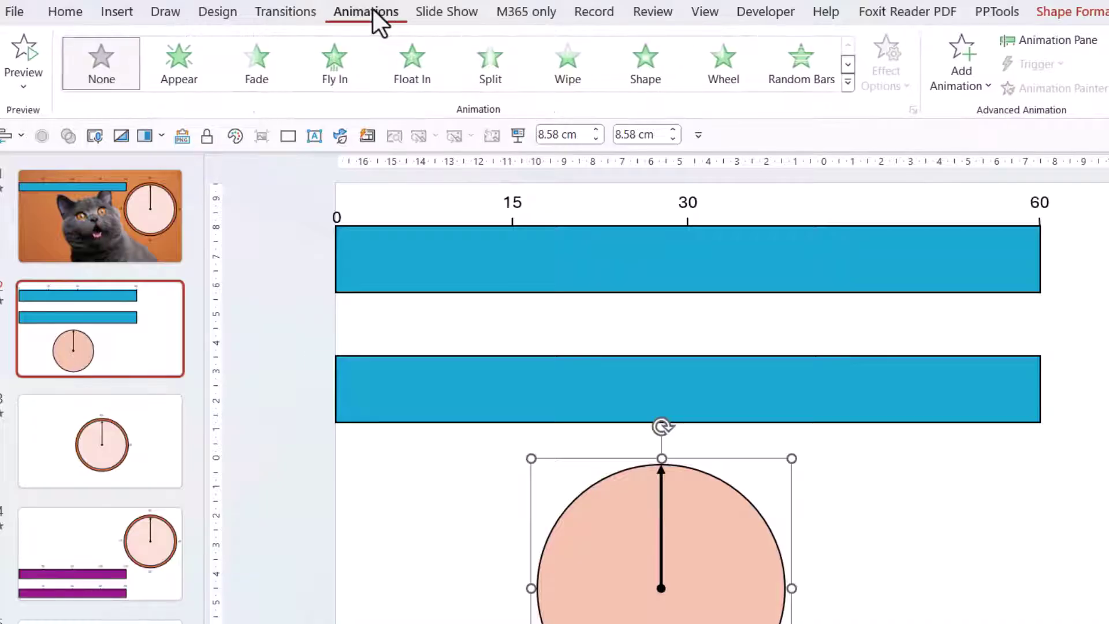
pyautogui.click(846, 85)
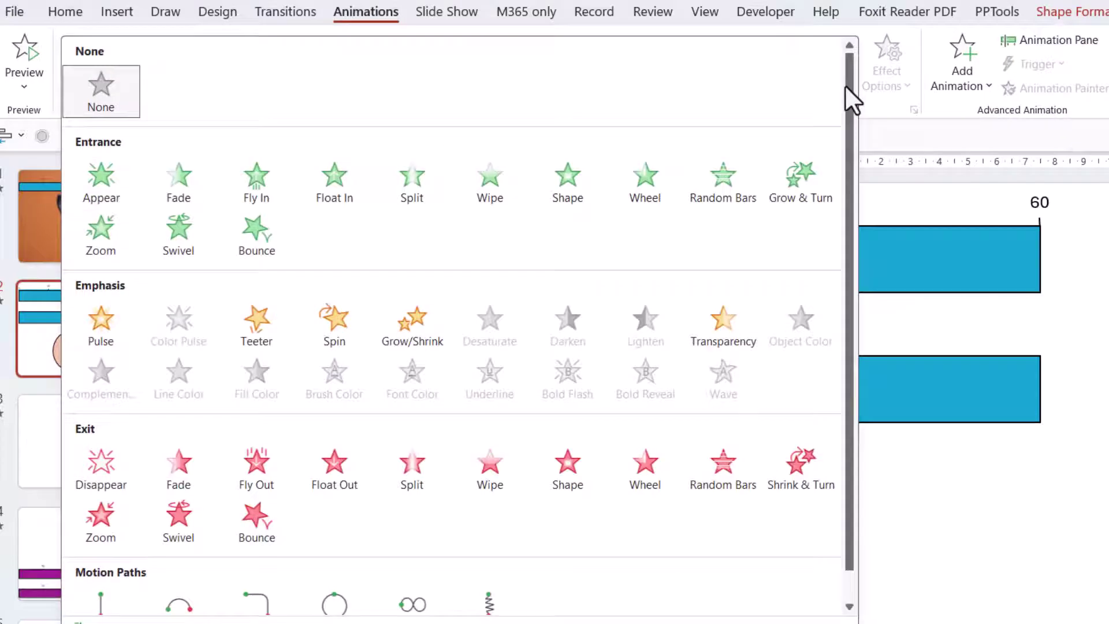
pyautogui.click(338, 338)
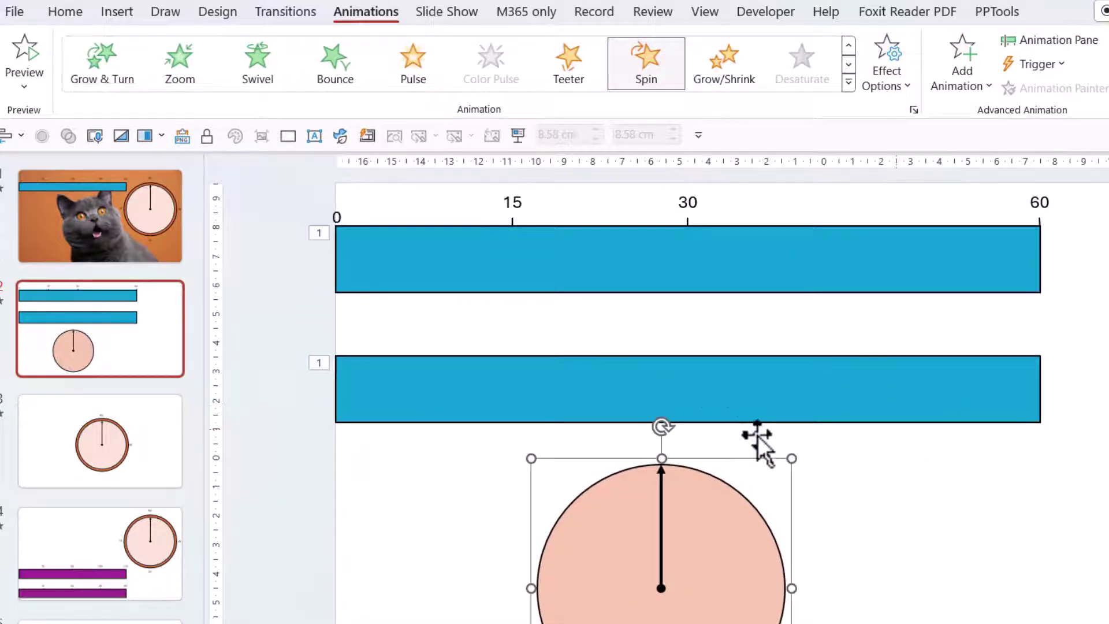
pyautogui.click(709, 517)
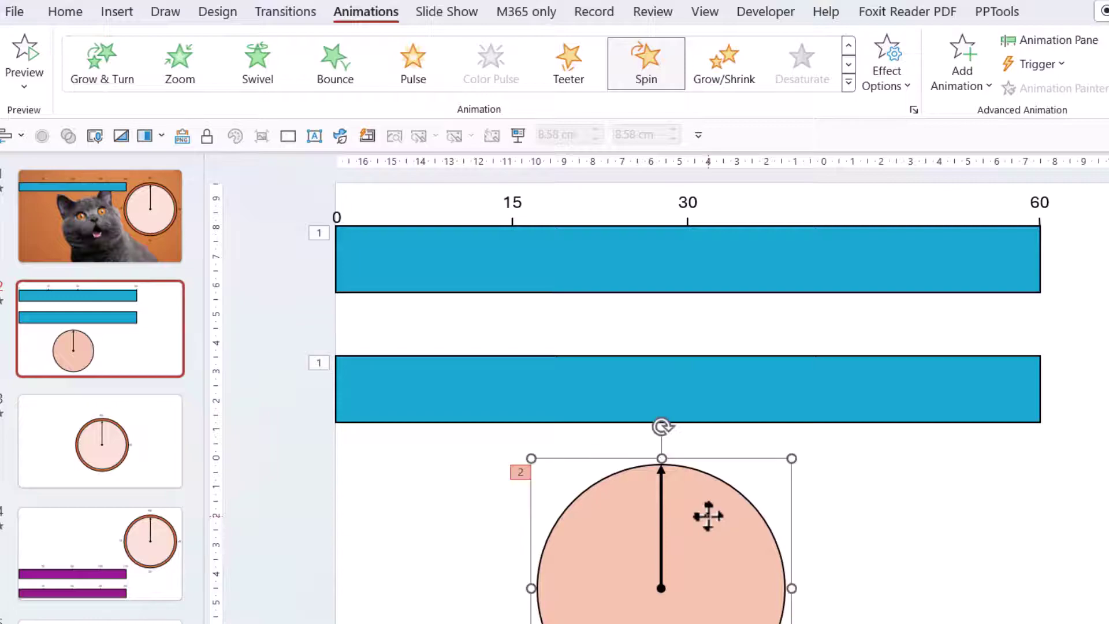
pyautogui.click(661, 550)
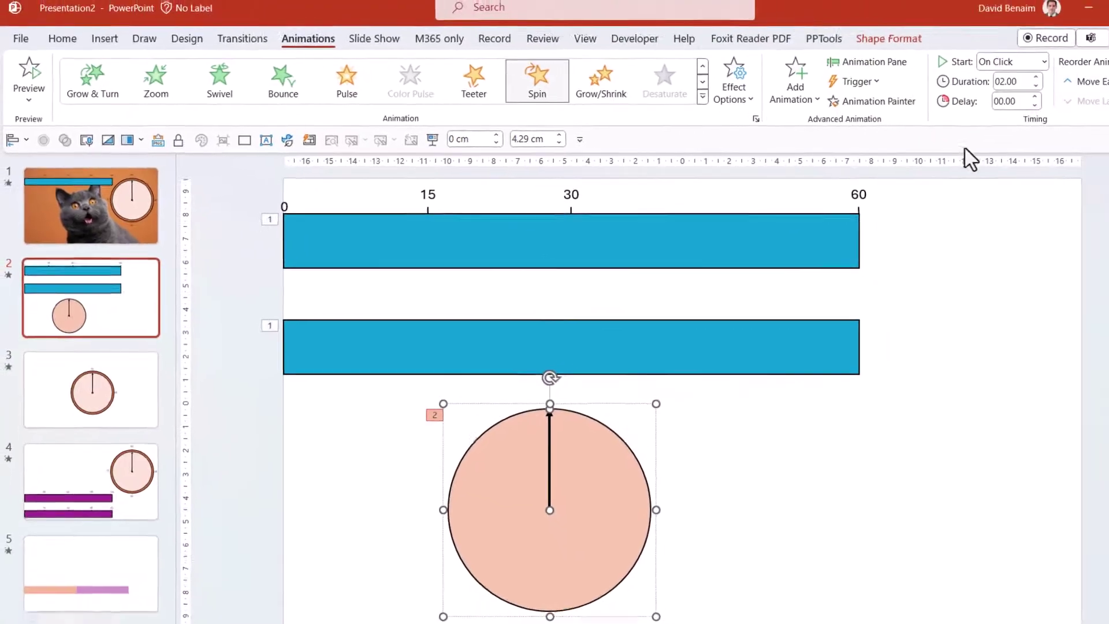
pyautogui.click(889, 38)
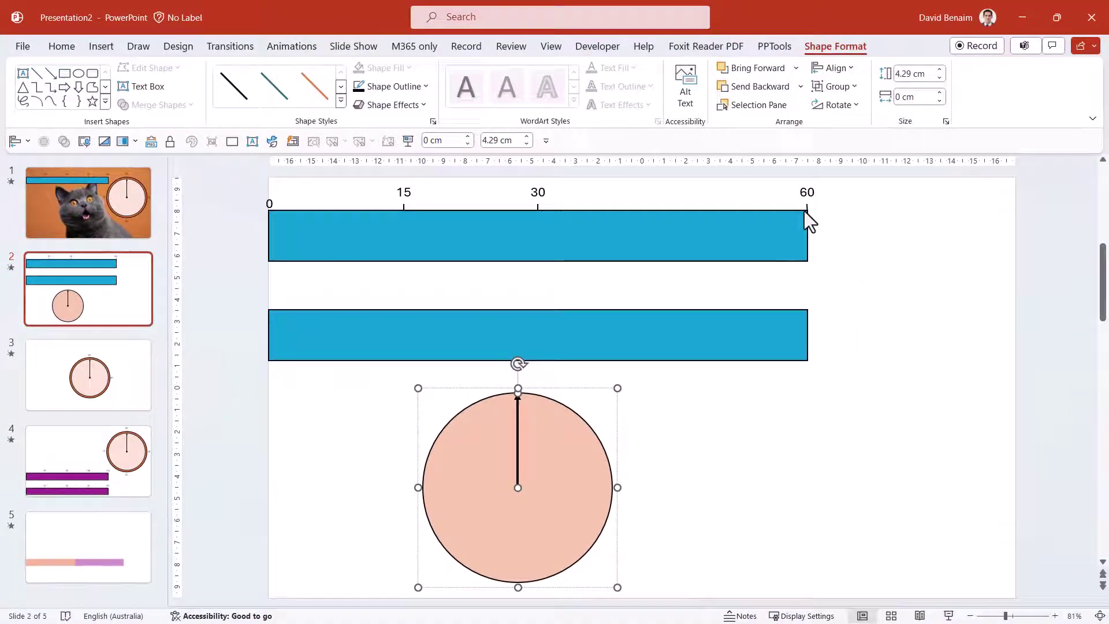
# Step: Draw a second circle, send it behind the clock face, and centre it there
pyautogui.click(667, 415)
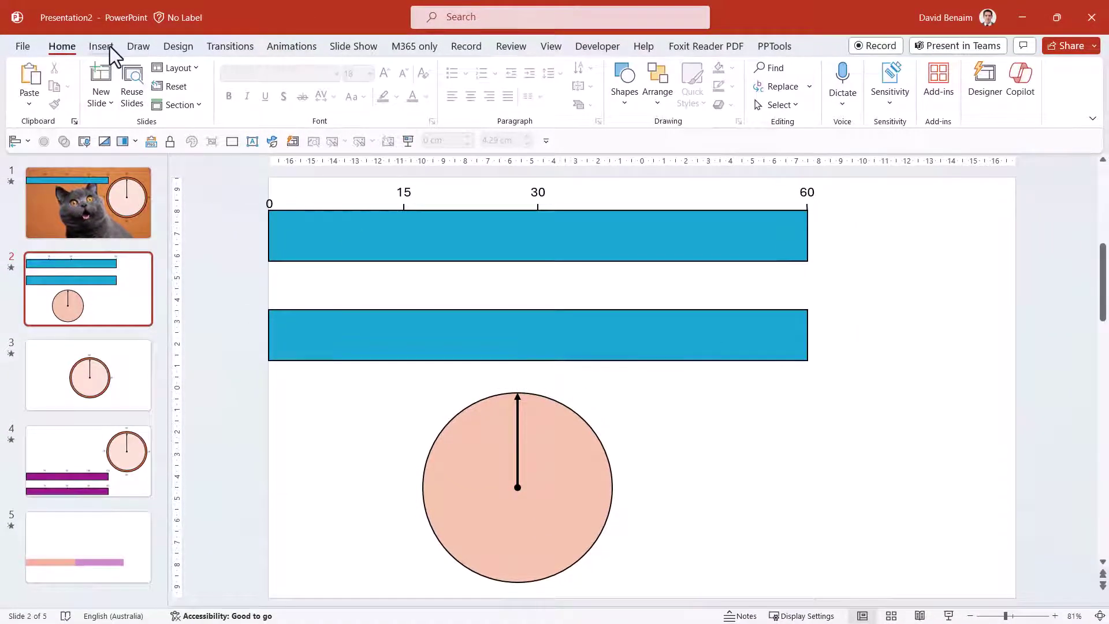
pyautogui.click(622, 108)
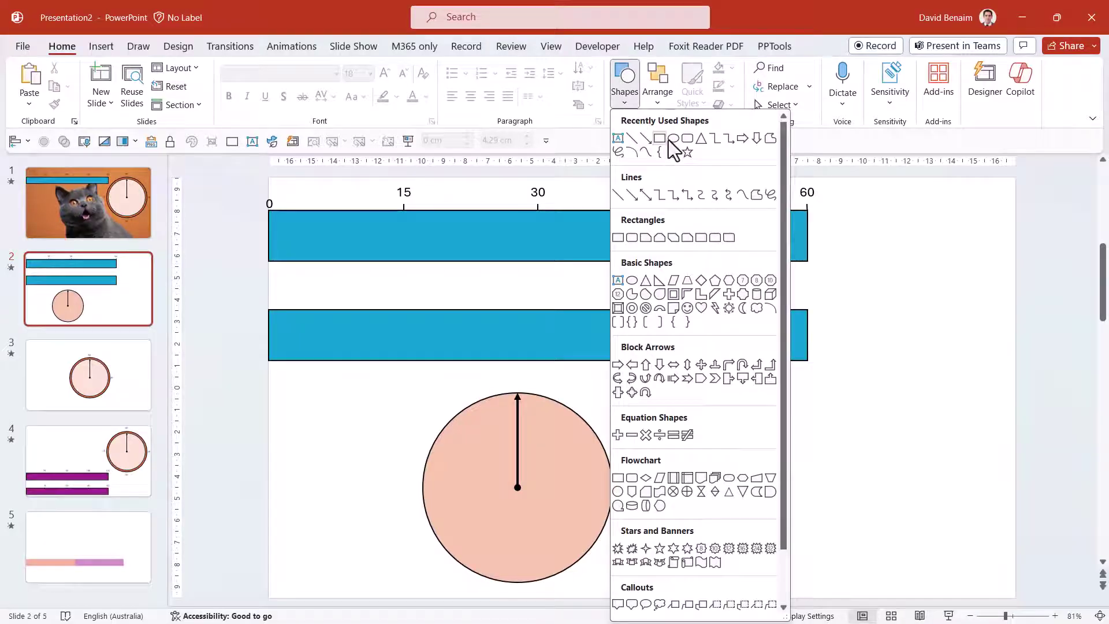
pyautogui.click(671, 139)
pyautogui.moveTo(414, 390); pyautogui.dragTo(617, 519)
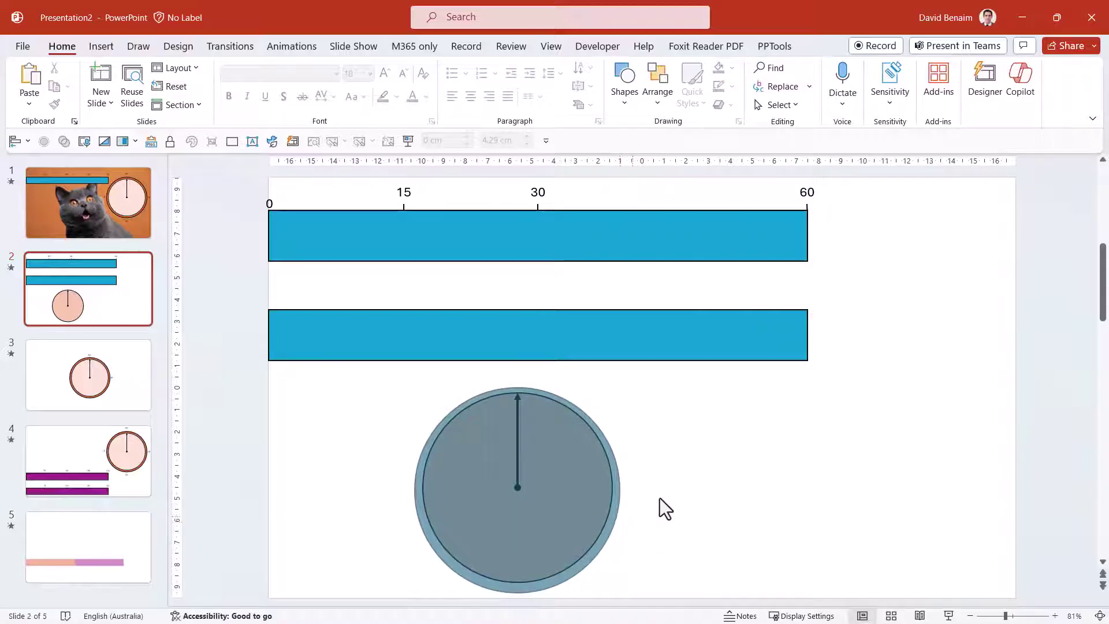
pyautogui.rightClick(588, 449)
pyautogui.click(661, 372)
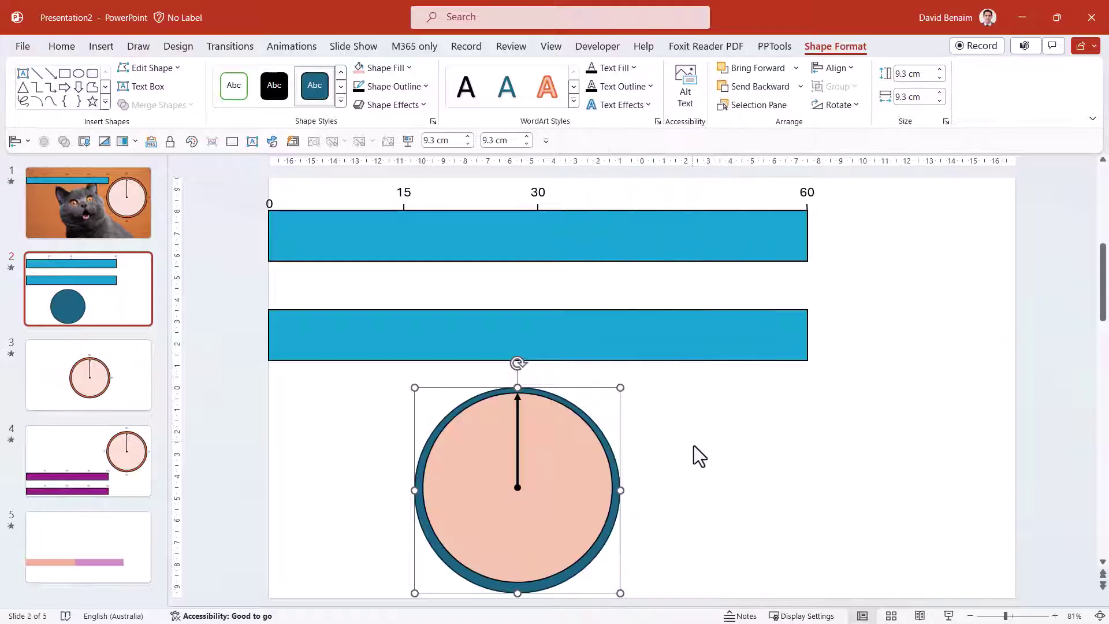
pyautogui.click(626, 515)
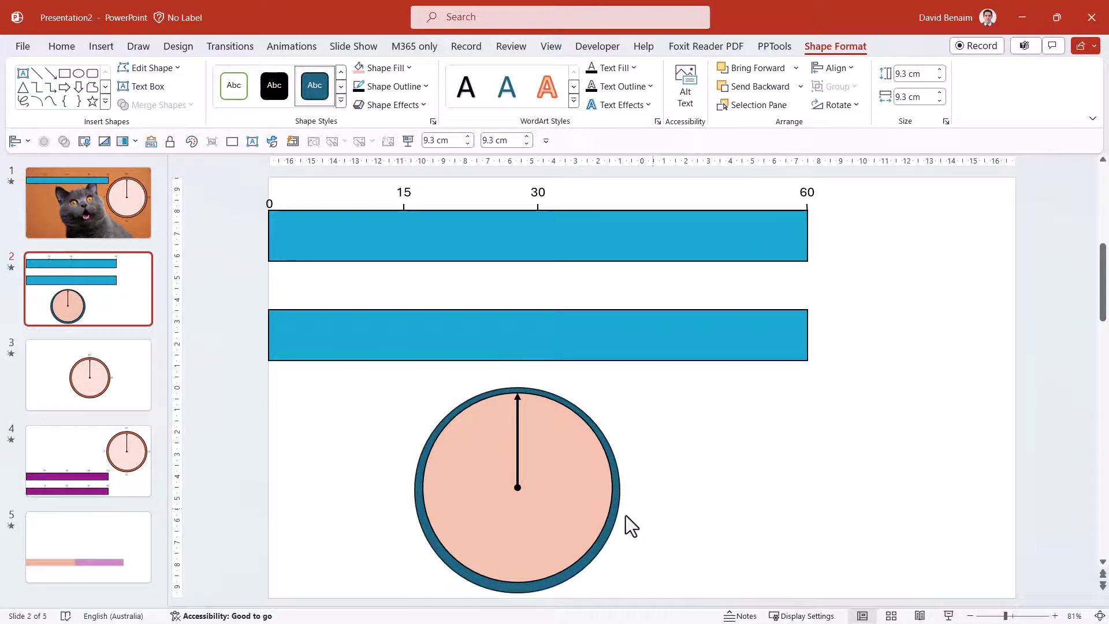
pyautogui.moveTo(617, 514); pyautogui.dragTo(616, 509)
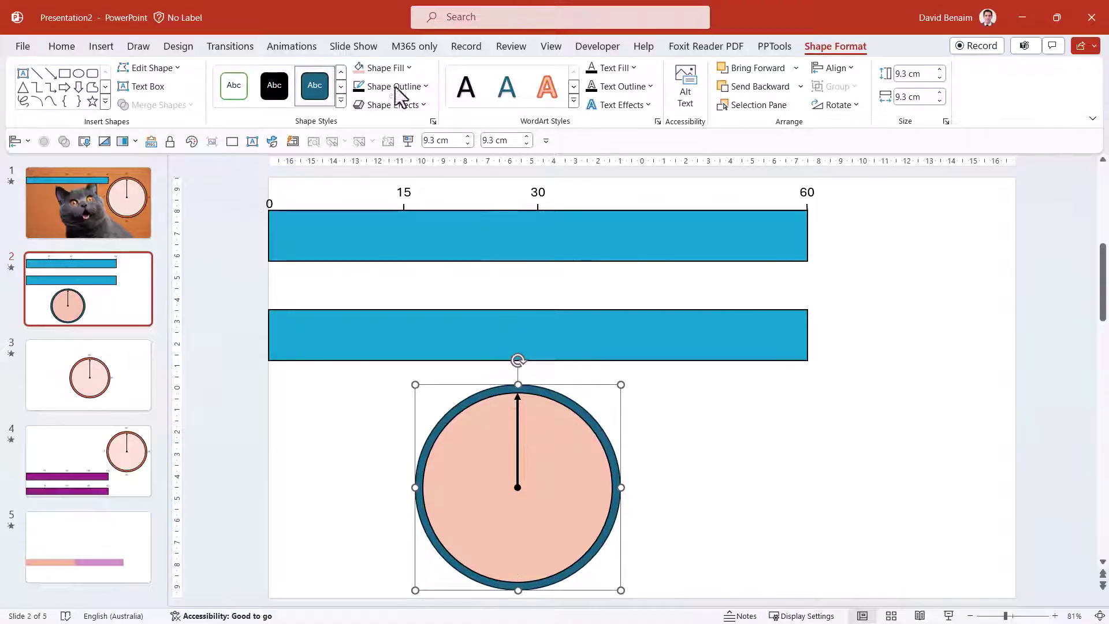
# Step: Colour the back circle orange to form the ring, then group all the clock parts
pyautogui.click(409, 70)
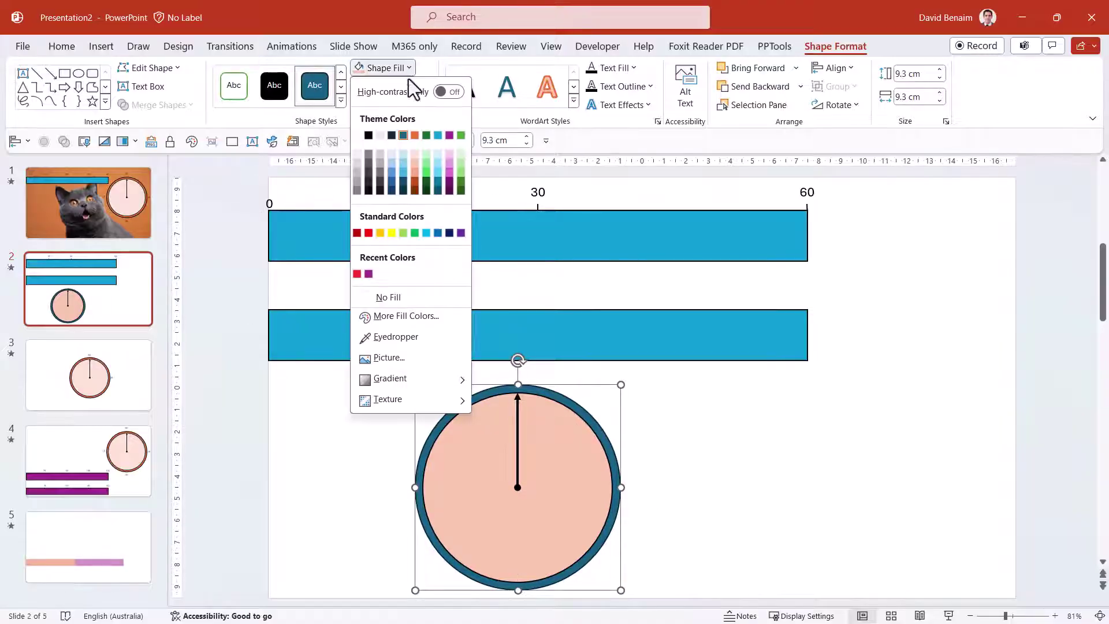
pyautogui.click(415, 135)
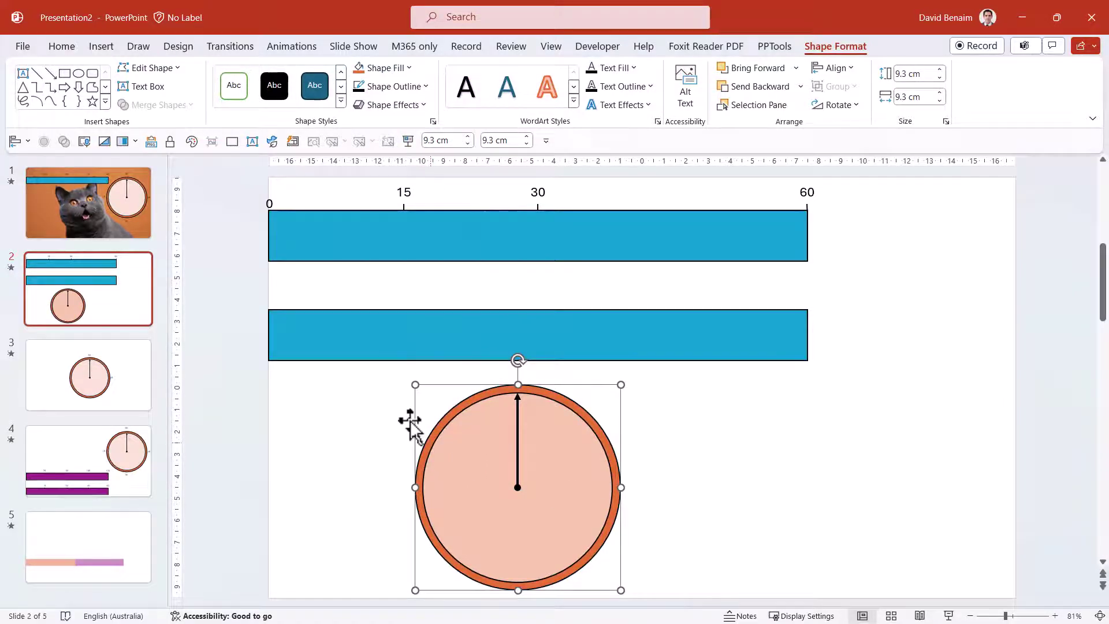
pyautogui.moveTo(370, 380); pyautogui.dragTo(693, 614)
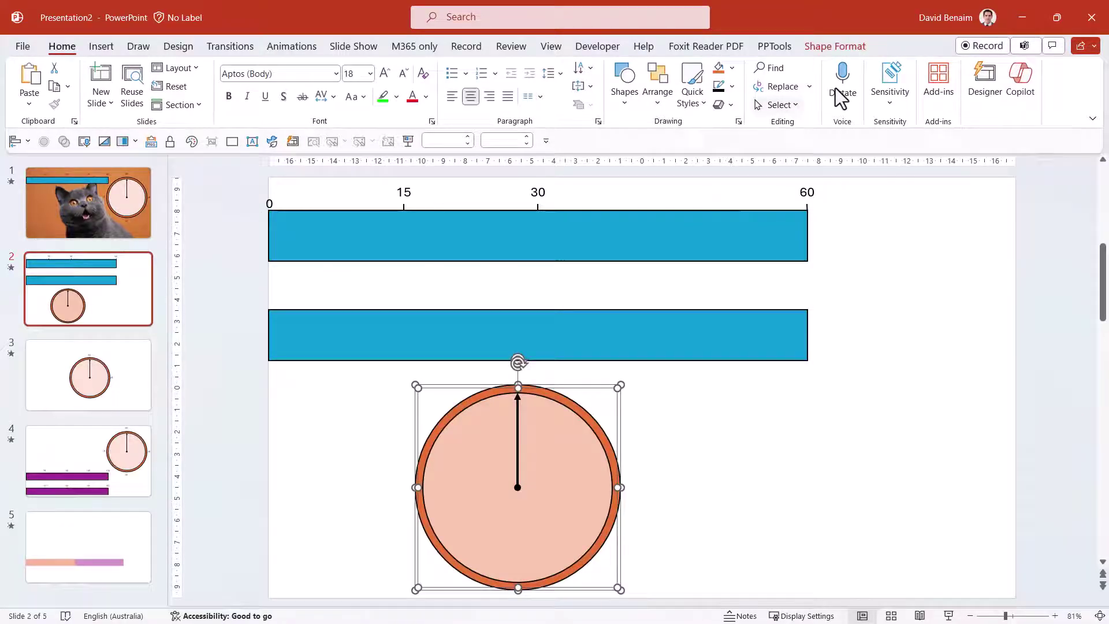
pyautogui.click(842, 50)
pyautogui.click(850, 87)
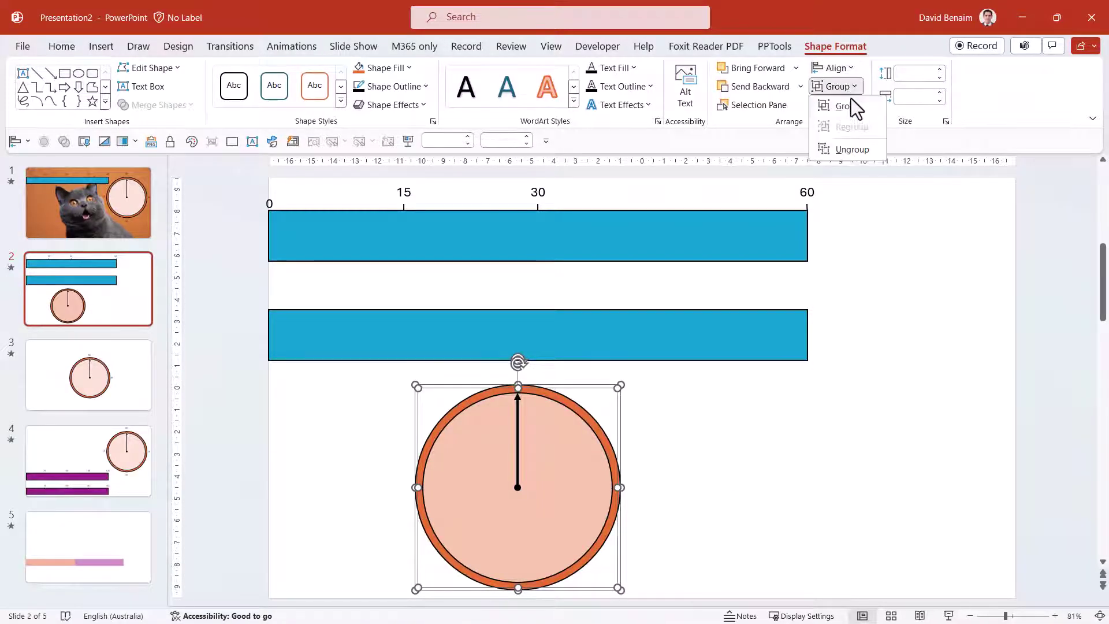
pyautogui.press('Escape')
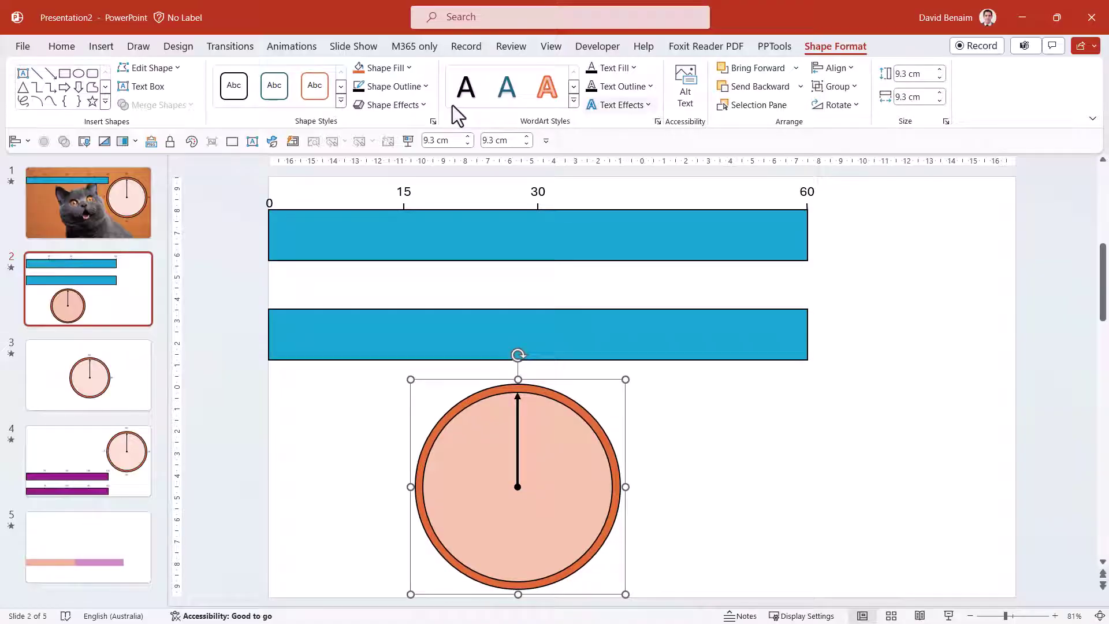
# Step: Give the grouped clock a Spin animation with a 59.00-second duration and a 1-second delay
pyautogui.click(231, 49)
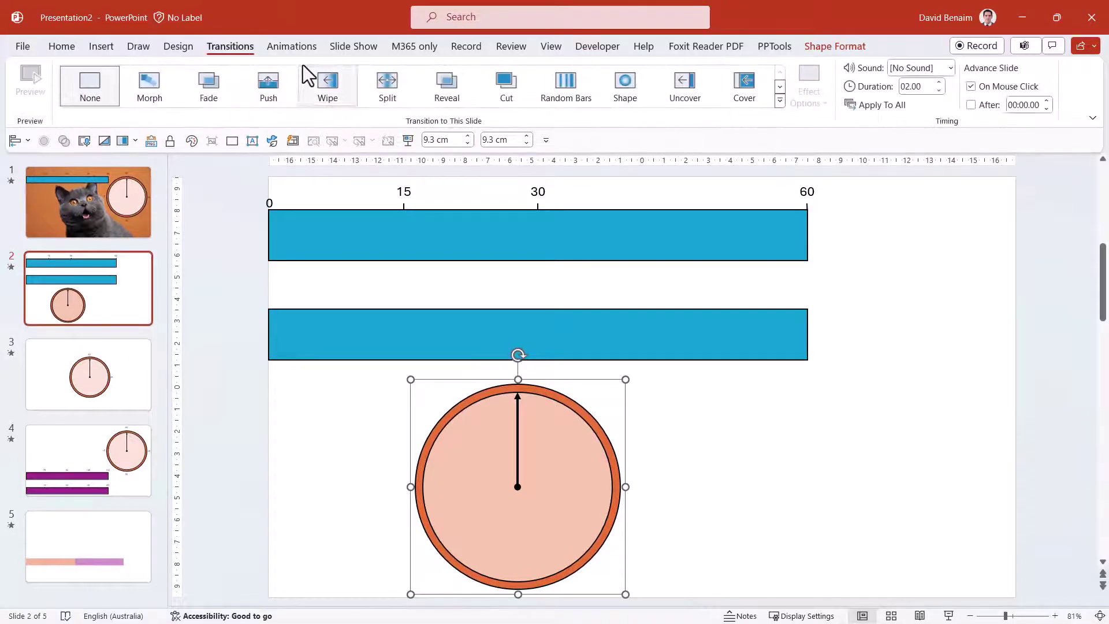
pyautogui.click(297, 50)
pyautogui.click(660, 101)
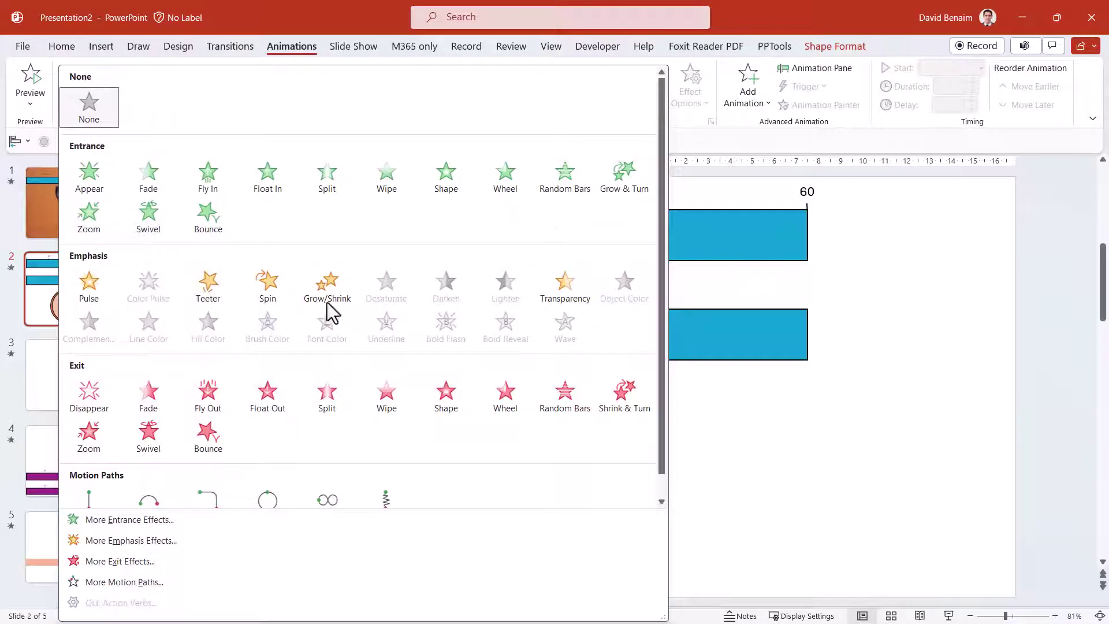
pyautogui.click(276, 298)
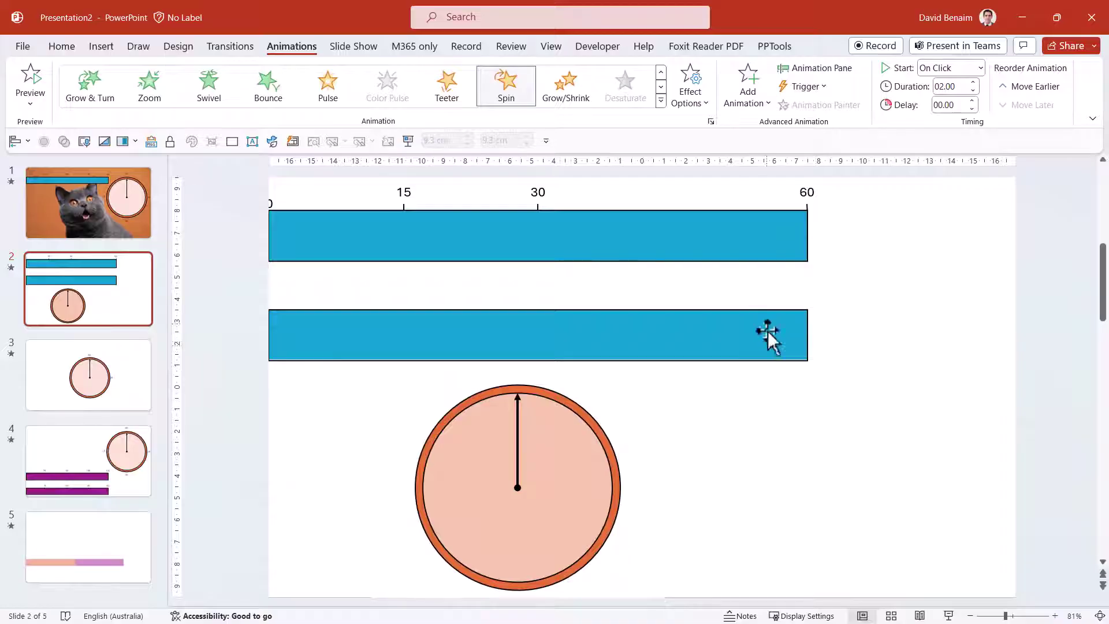
pyautogui.click(671, 404)
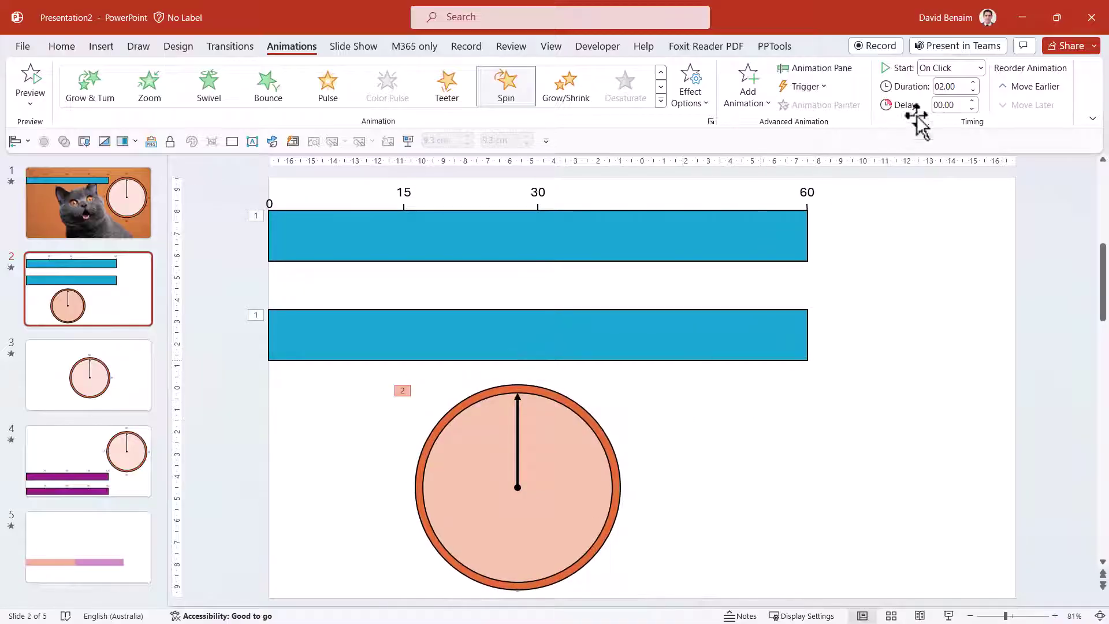
pyautogui.click(952, 88)
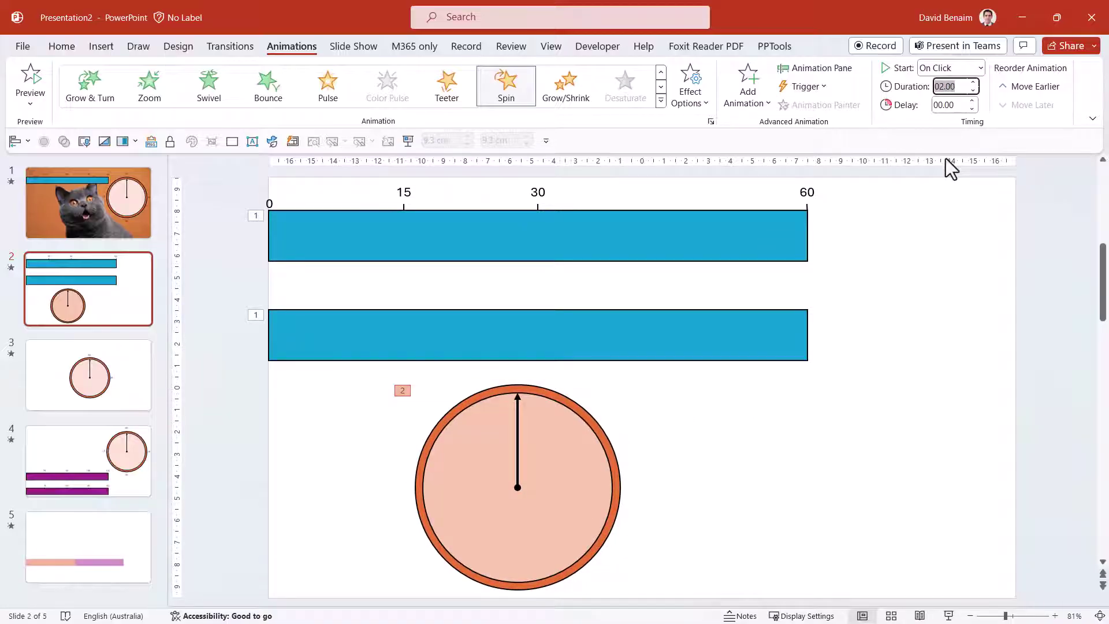
pyautogui.write('59.00')
pyautogui.press('Return')
pyautogui.click(948, 106)
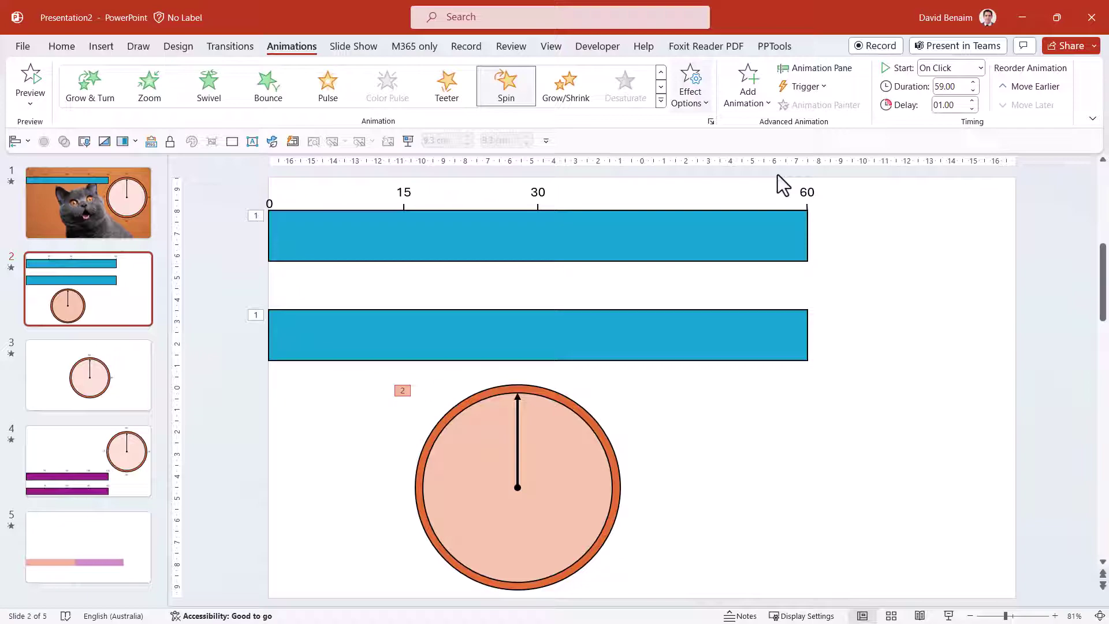
# Step: Copy the 15 label to the clock's left and move the 60 label above the clock
pyautogui.click(807, 187)
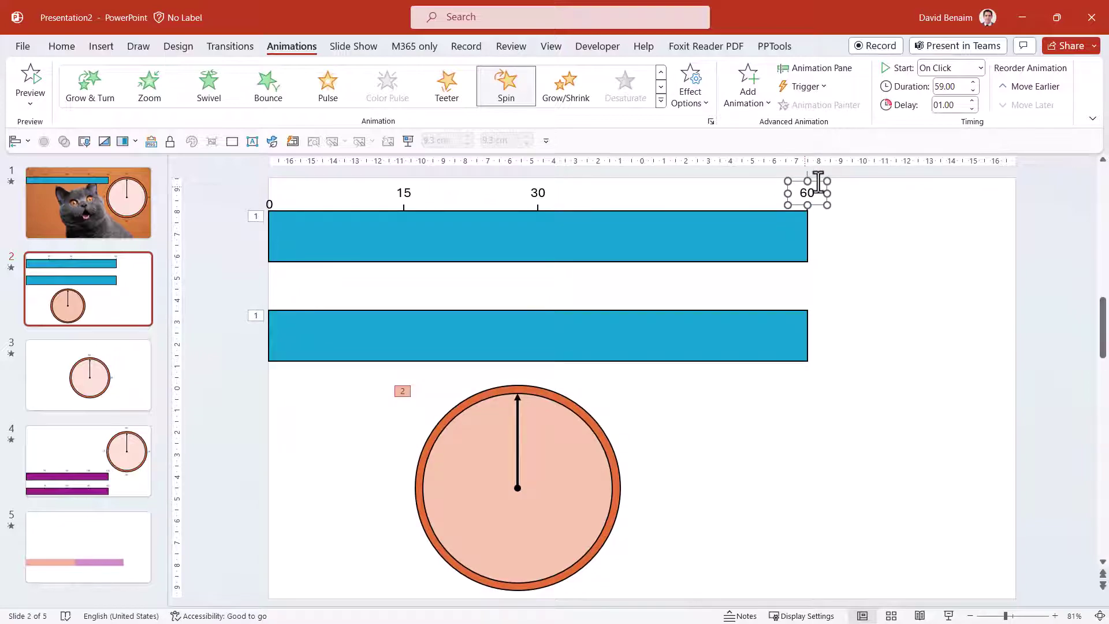
pyautogui.moveTo(818, 182); pyautogui.dragTo(678, 470)
pyautogui.press('Escape')
pyautogui.click(406, 191)
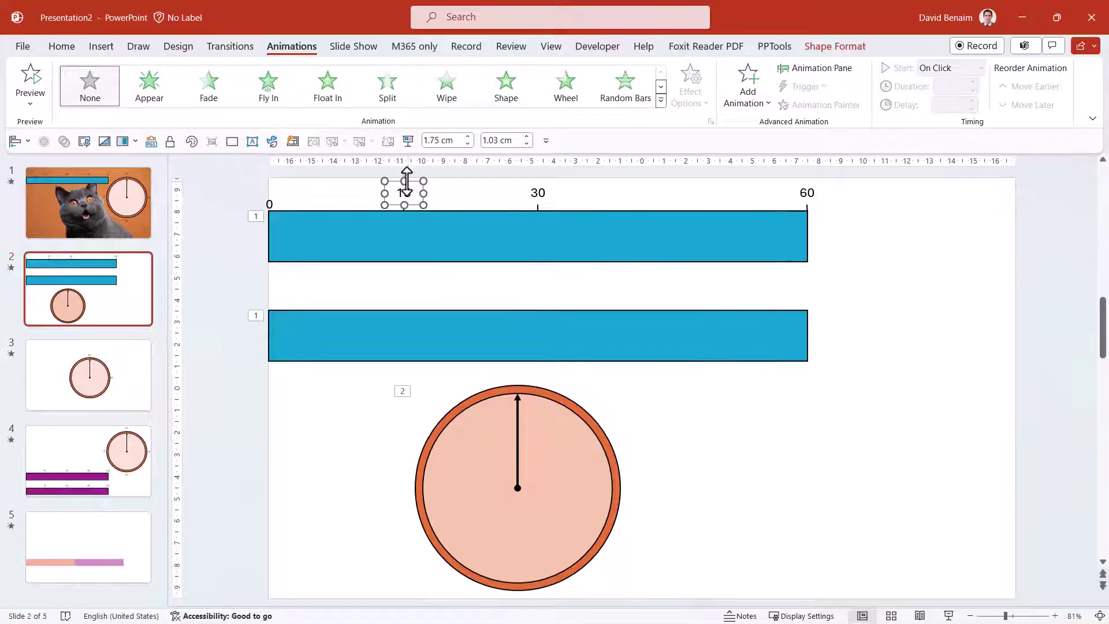
pyautogui.moveTo(414, 178); pyautogui.dragTo(401, 478)
pyautogui.click(396, 503)
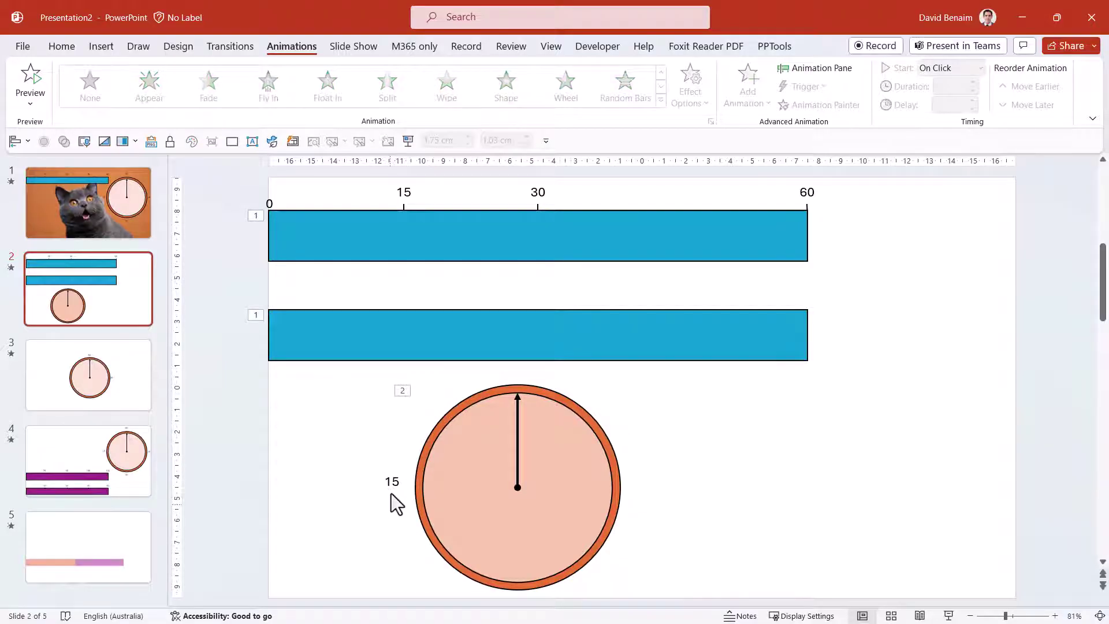
pyautogui.click(392, 482)
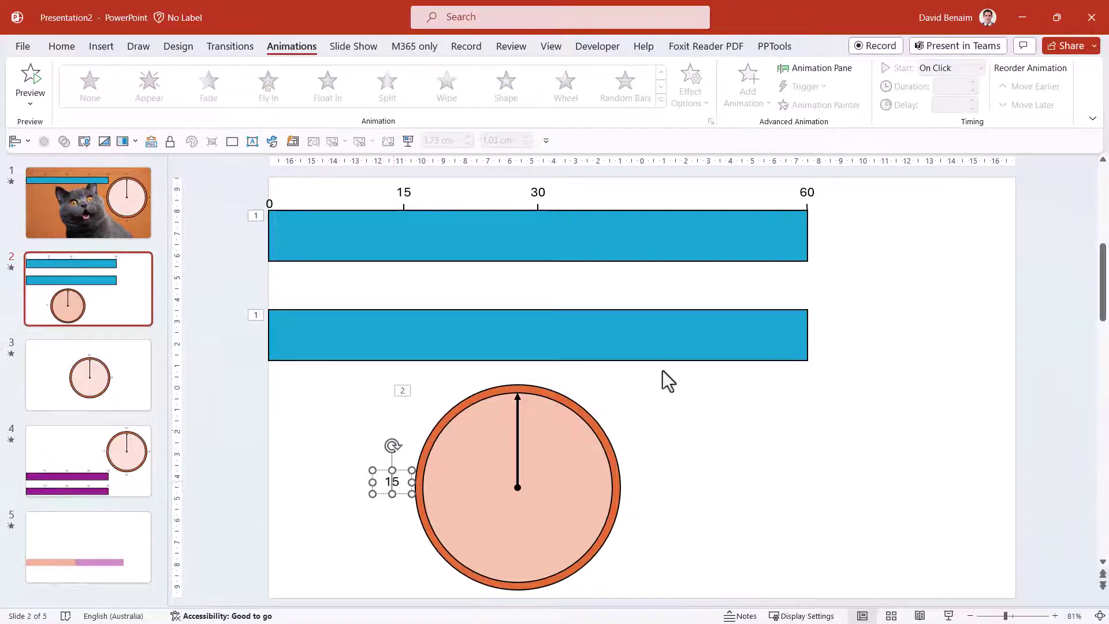
pyautogui.click(814, 188)
pyautogui.moveTo(817, 183); pyautogui.dragTo(538, 373)
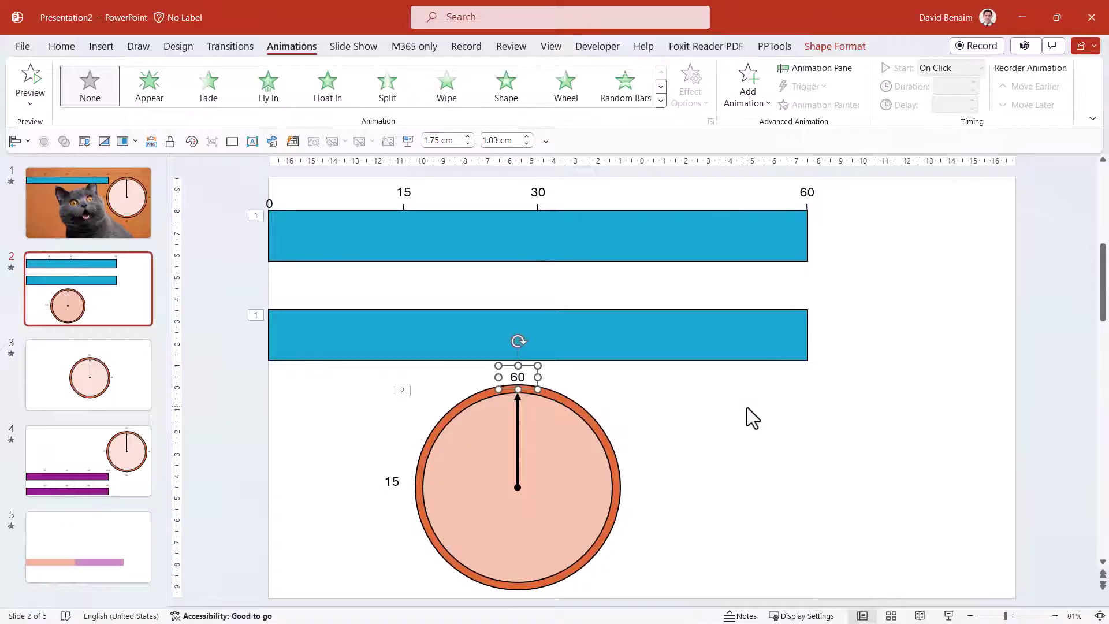
pyautogui.click(729, 393)
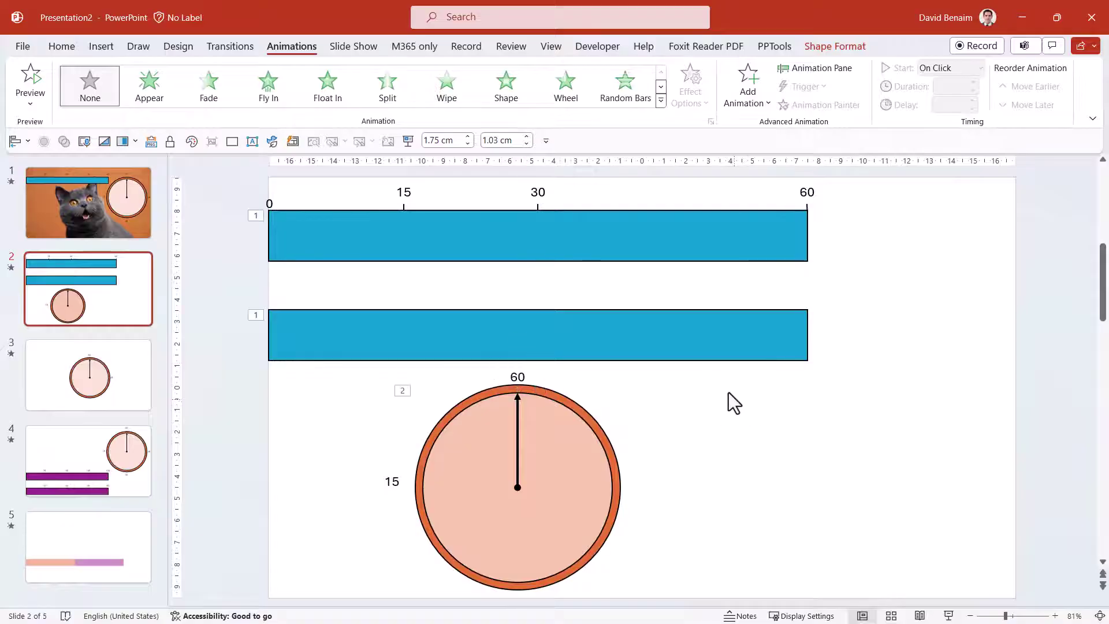
# Step: Copy the 15 label to the clock's right, edit its number, and nudge the labelled clock up
pyautogui.click(405, 482)
pyautogui.moveTo(397, 471); pyautogui.dragTo(529, 597)
pyautogui.write('45')
pyautogui.doubleClick(517, 599)
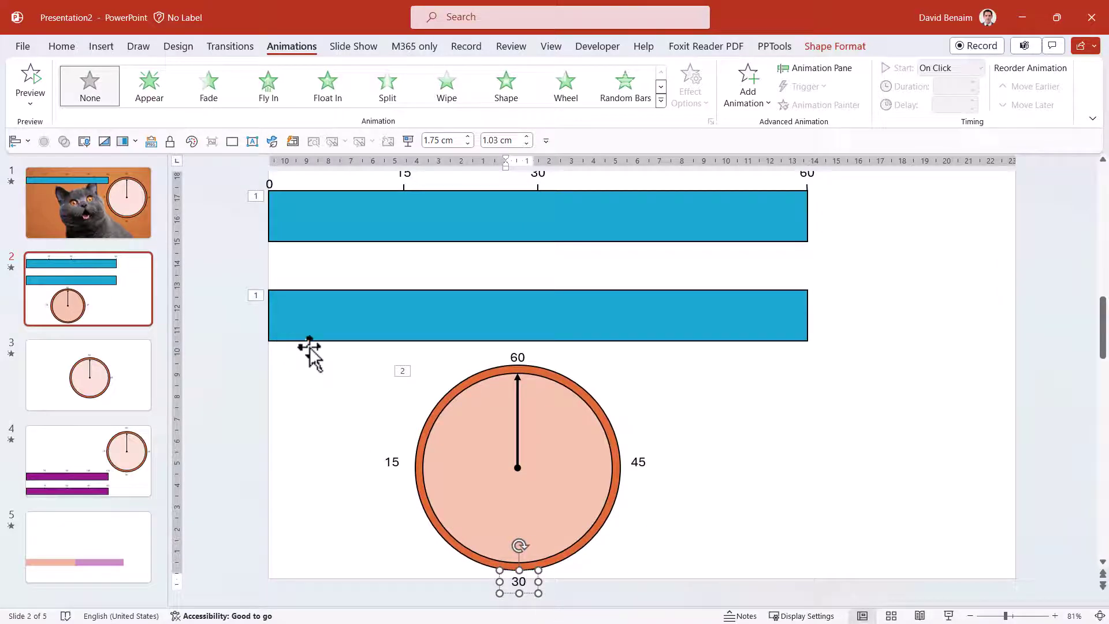
pyautogui.moveTo(241, 341); pyautogui.dragTo(759, 605)
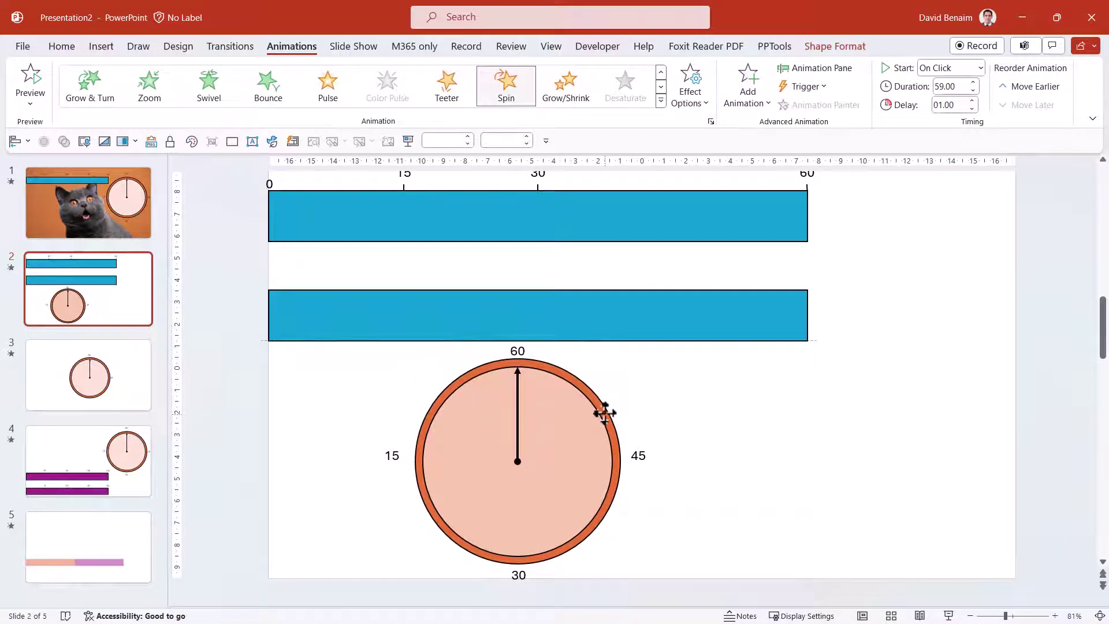
pyautogui.moveTo(605, 413); pyautogui.dragTo(600, 413)
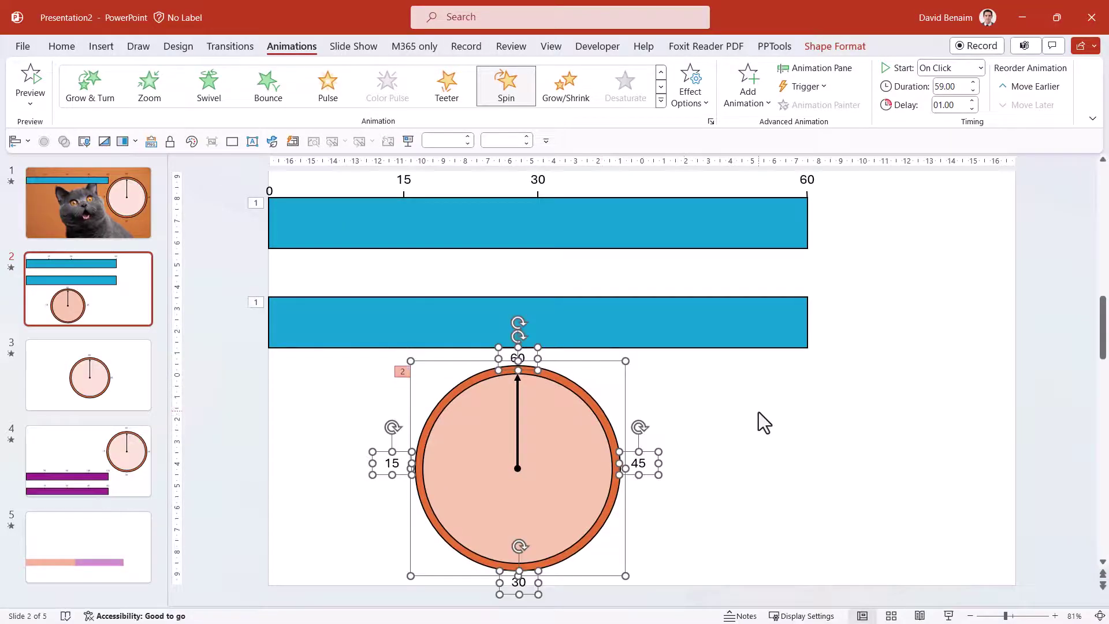
# Step: With the clock group selected, show the Animation Pane and preview then stop its spin
pyautogui.click(652, 415)
pyautogui.click(586, 396)
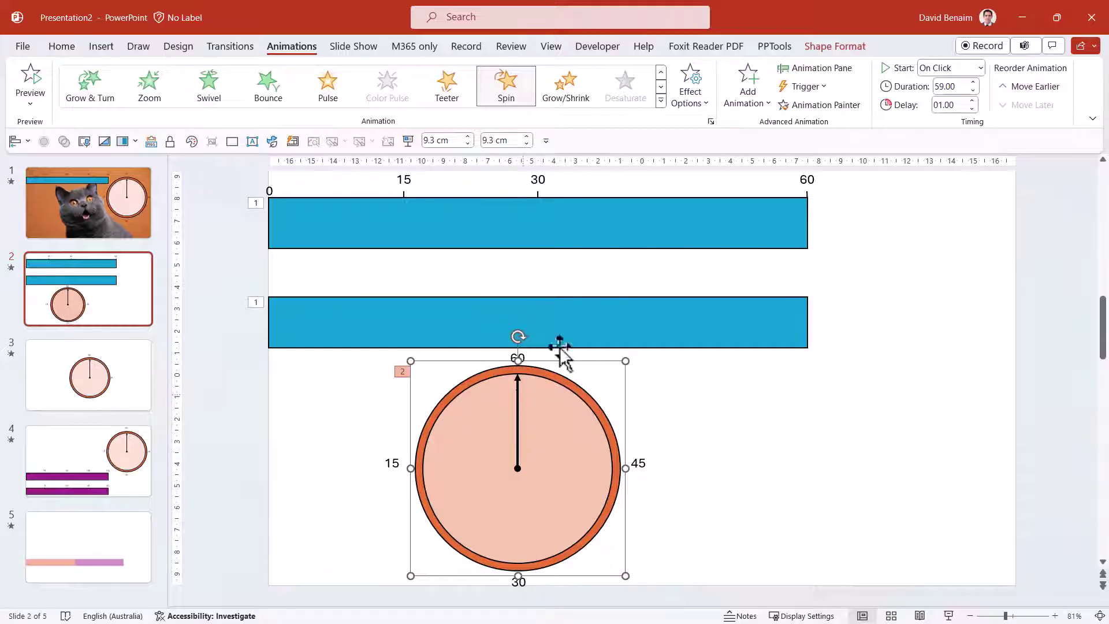
pyautogui.click(821, 68)
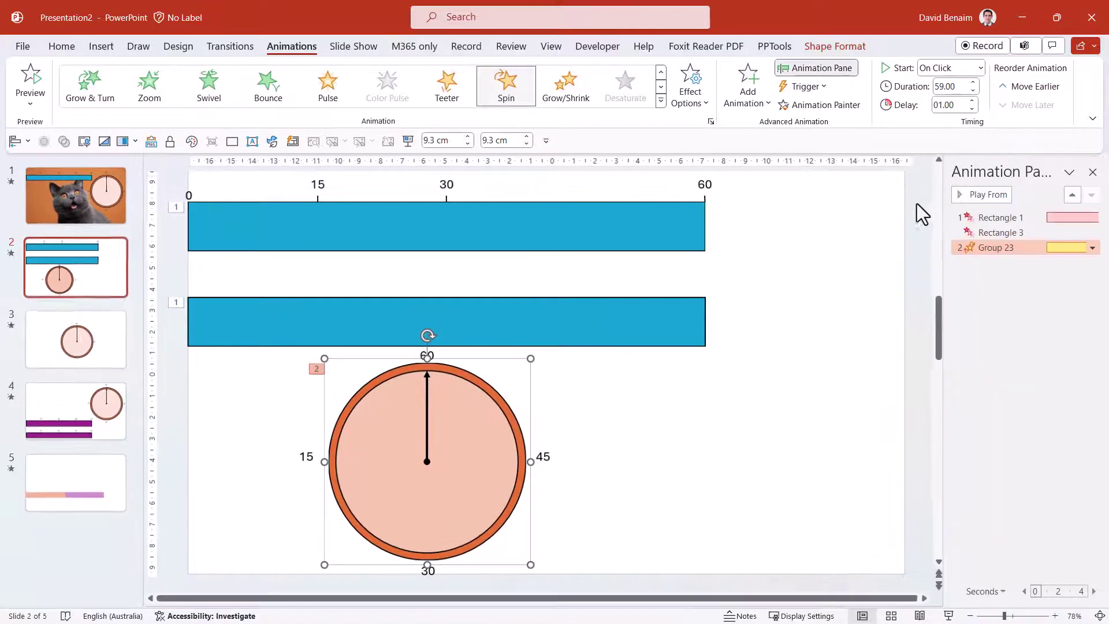
pyautogui.click(975, 196)
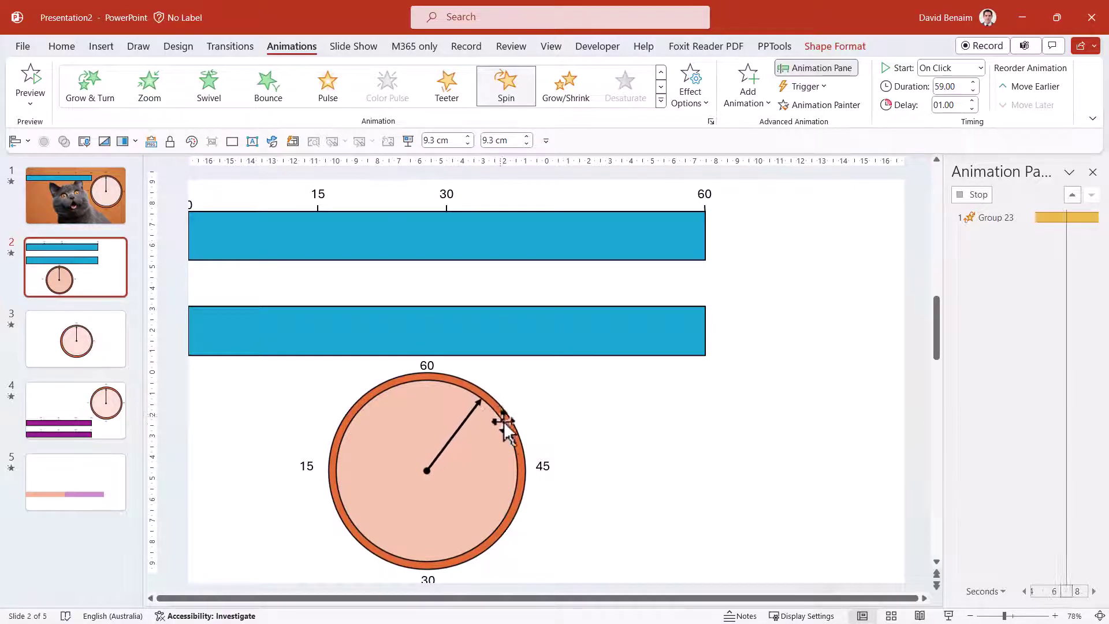
pyautogui.click(592, 432)
pyautogui.click(498, 407)
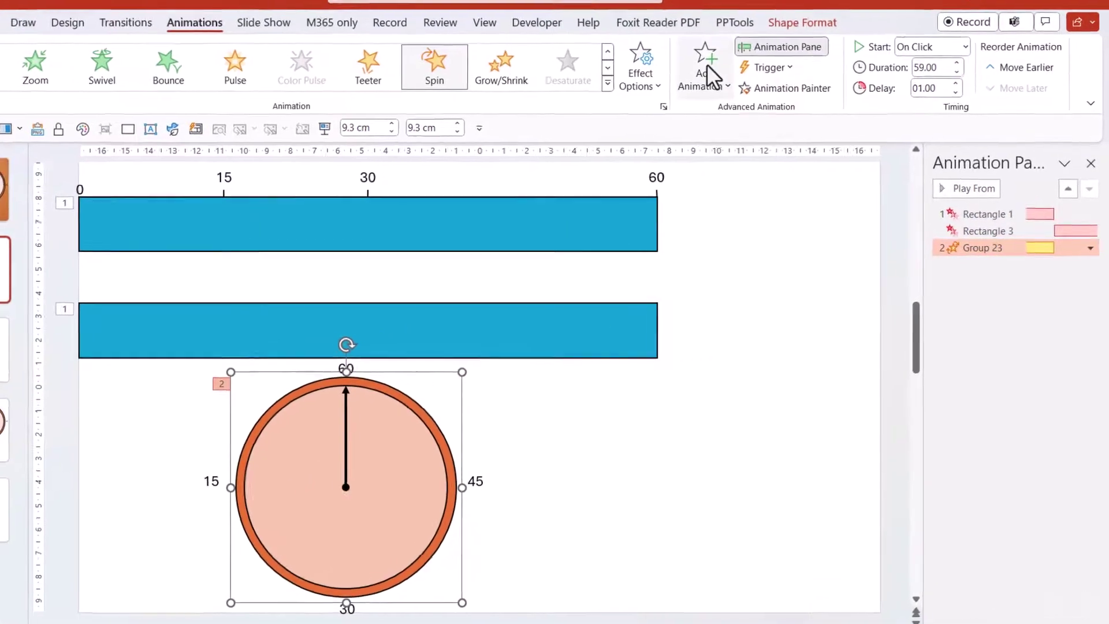
# Step: Add Teeter to the clock, set Spin to 3 s with no delay, and start Teeter After Previous
pyautogui.click(707, 65)
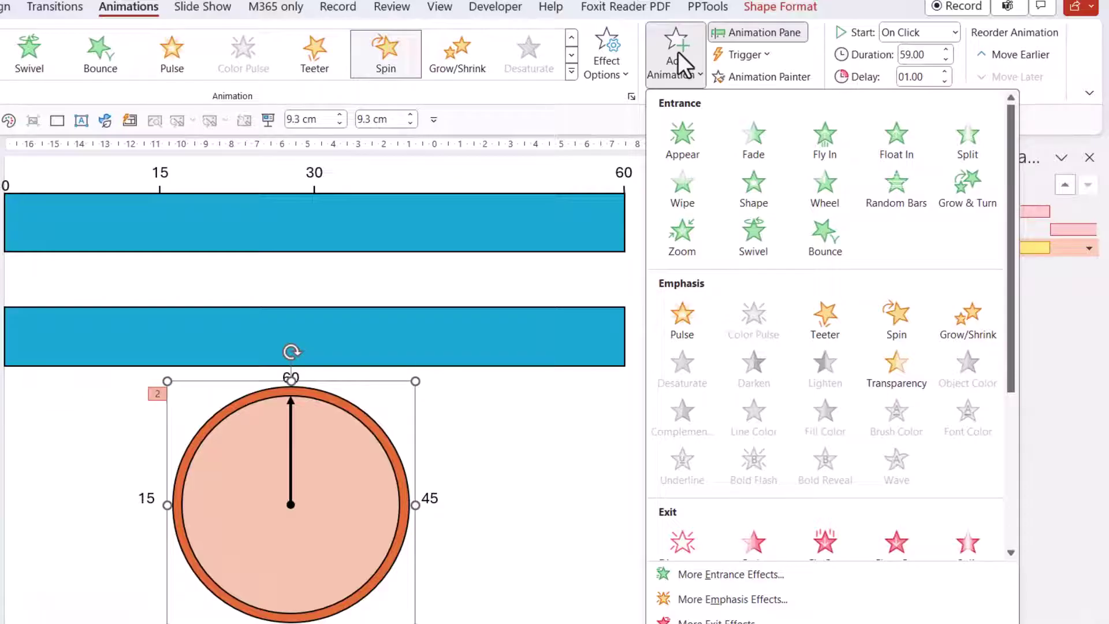
pyautogui.click(826, 316)
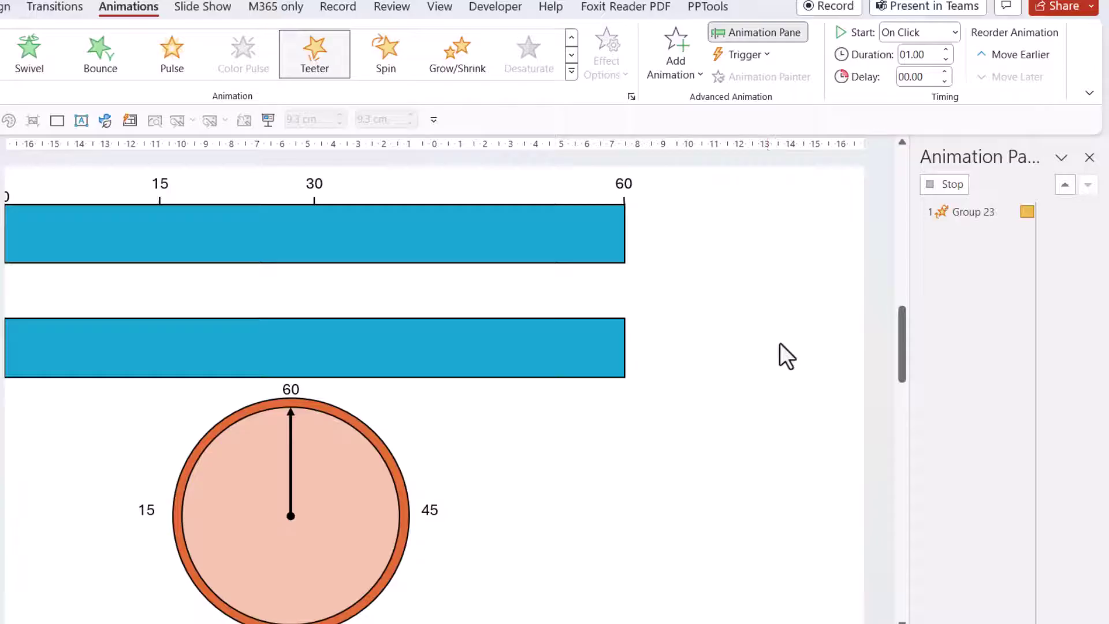
pyautogui.click(974, 248)
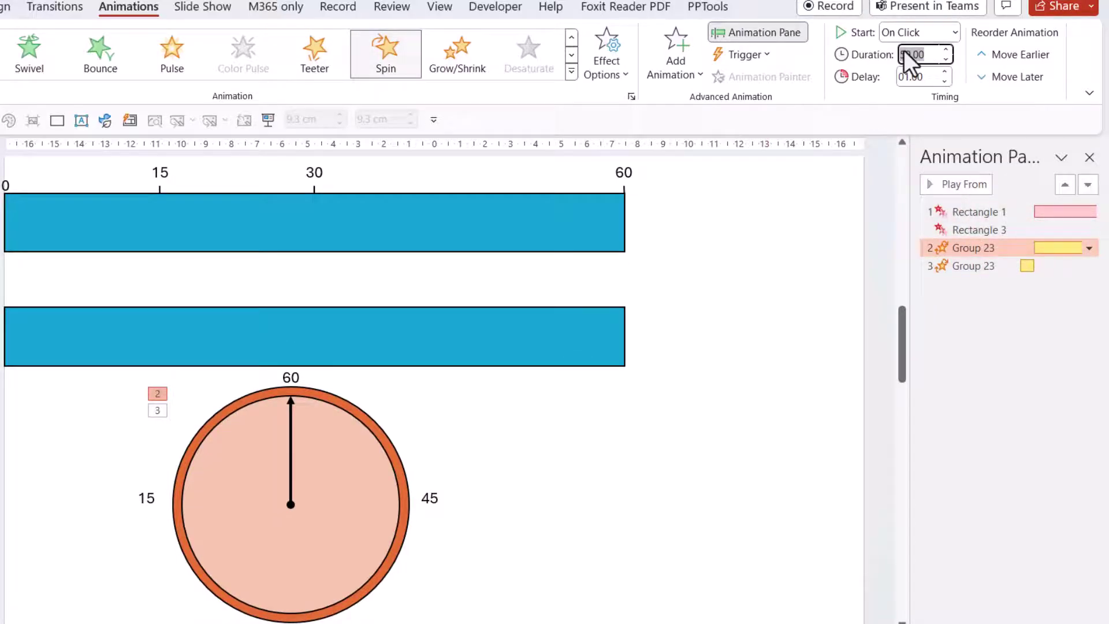
pyautogui.write('3')
pyautogui.press('Tab')
pyautogui.press('Return')
pyautogui.click(968, 266)
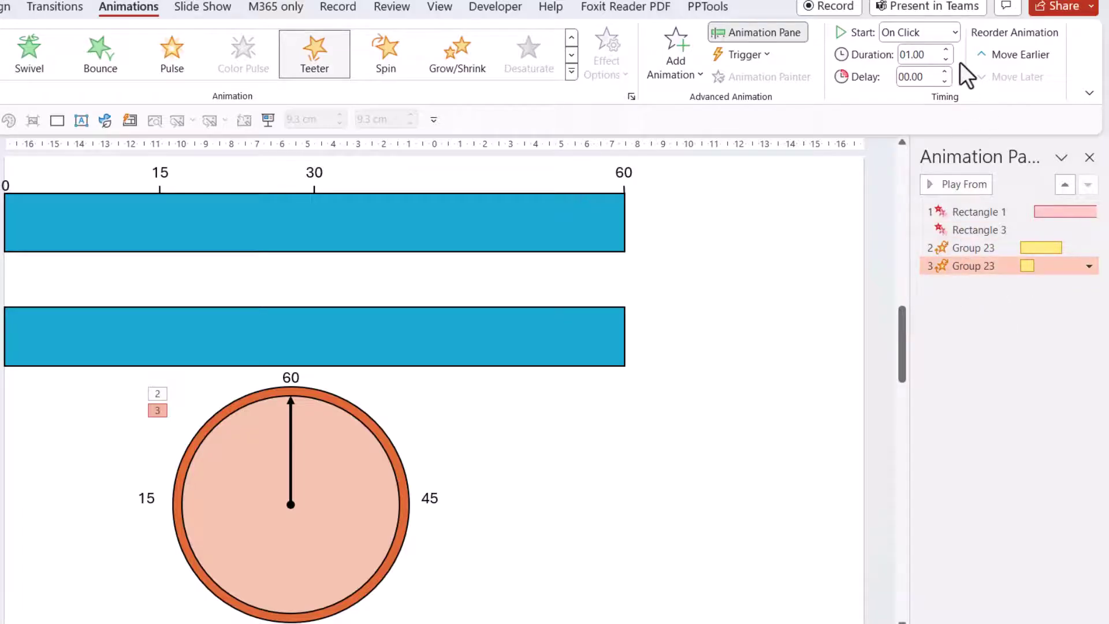
pyautogui.click(954, 32)
pyautogui.click(937, 96)
# Step: Give the clock's Teeter animation the Click sound in its Effect Options
pyautogui.rightClick(1035, 261)
pyautogui.click(1016, 347)
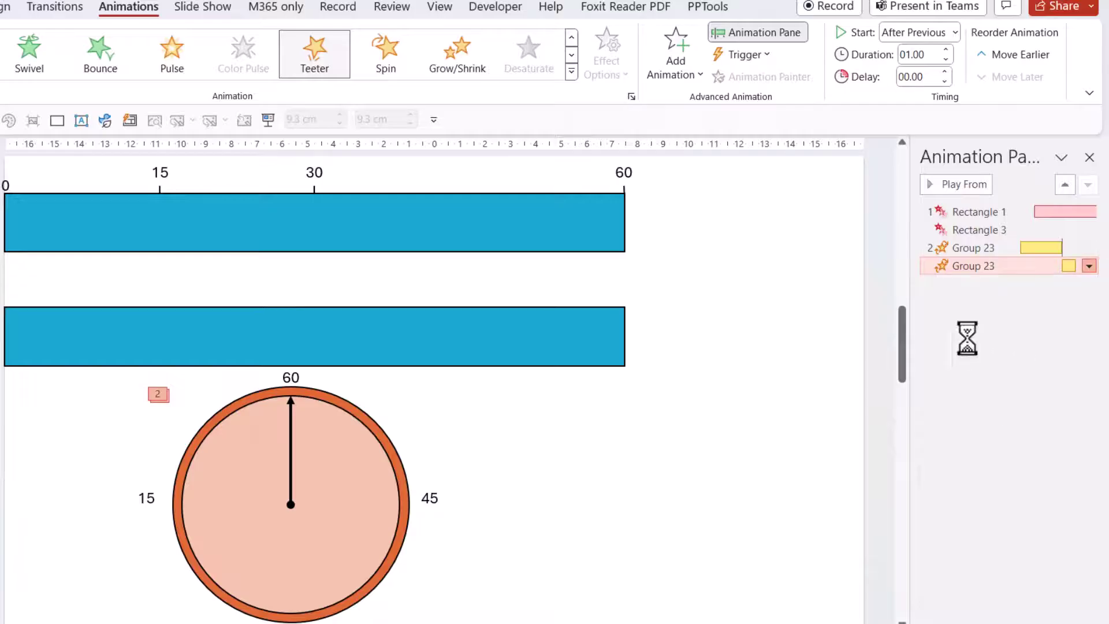
pyautogui.moveTo(400, 188); pyautogui.dragTo(559, 332)
pyautogui.click(685, 456)
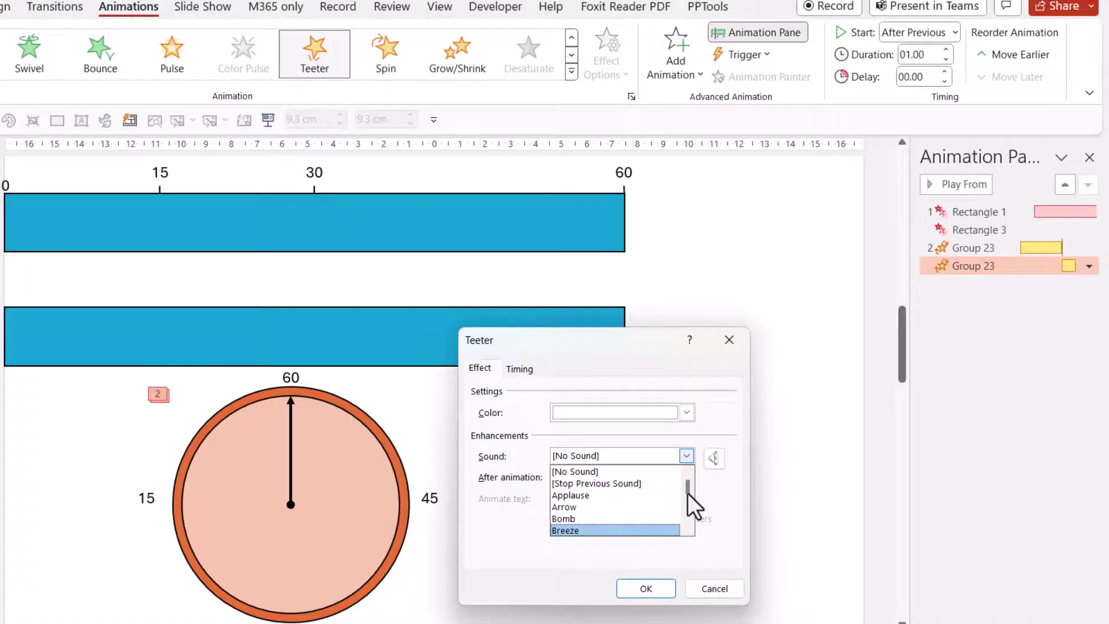
pyautogui.moveTo(687, 493); pyautogui.dragTo(683, 504)
pyautogui.click(646, 498)
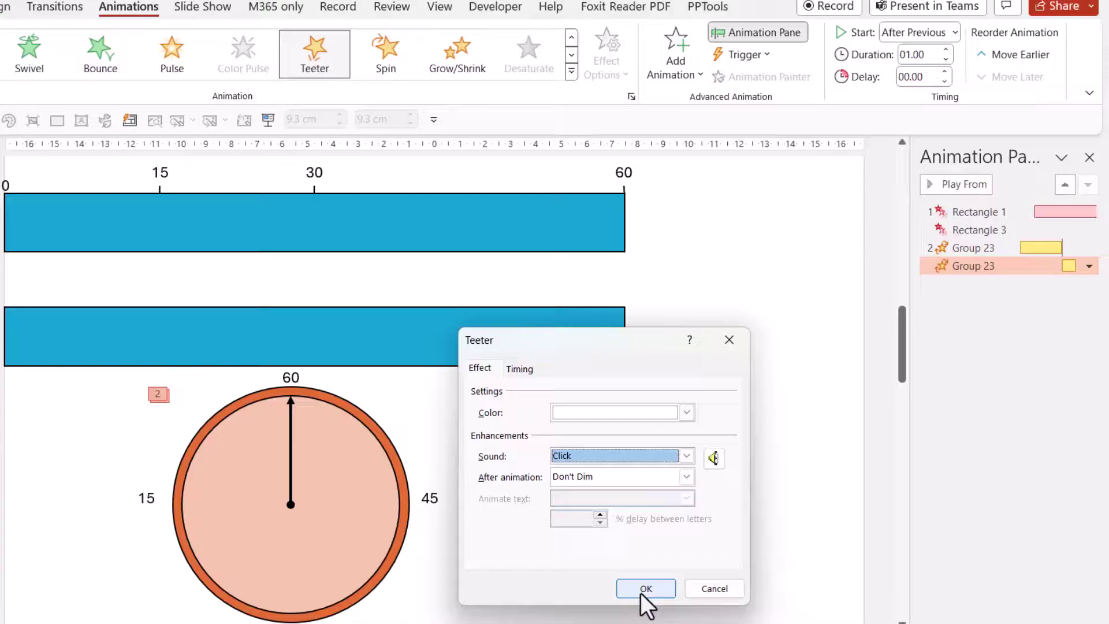
pyautogui.click(641, 591)
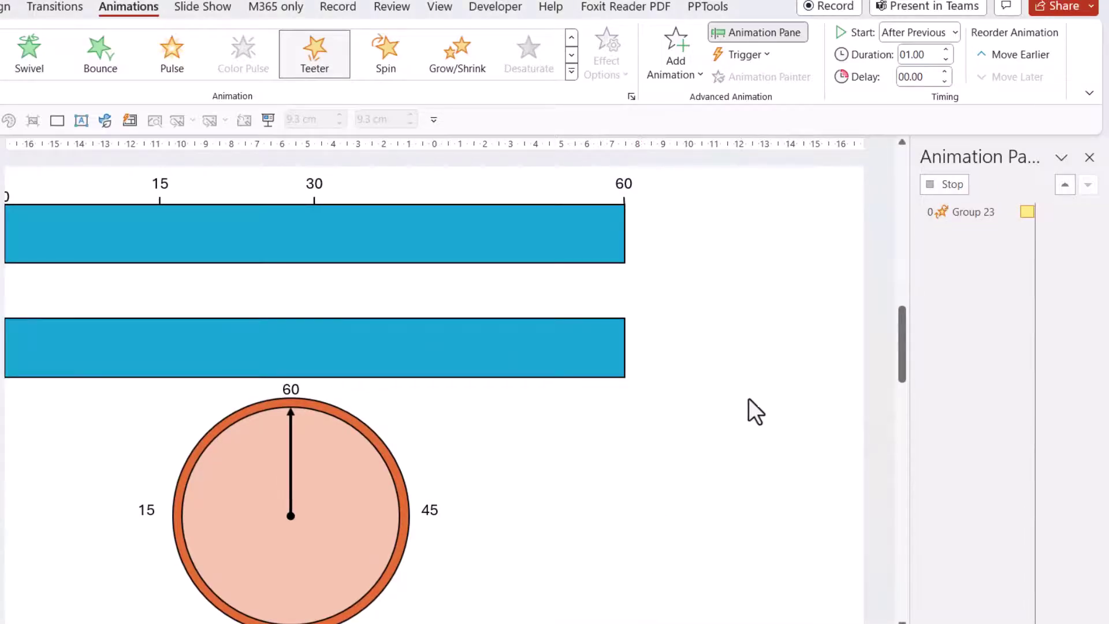
# Step: Preview the clock's animations starting from the spin, then stop the preview
pyautogui.click(943, 214)
pyautogui.click(966, 249)
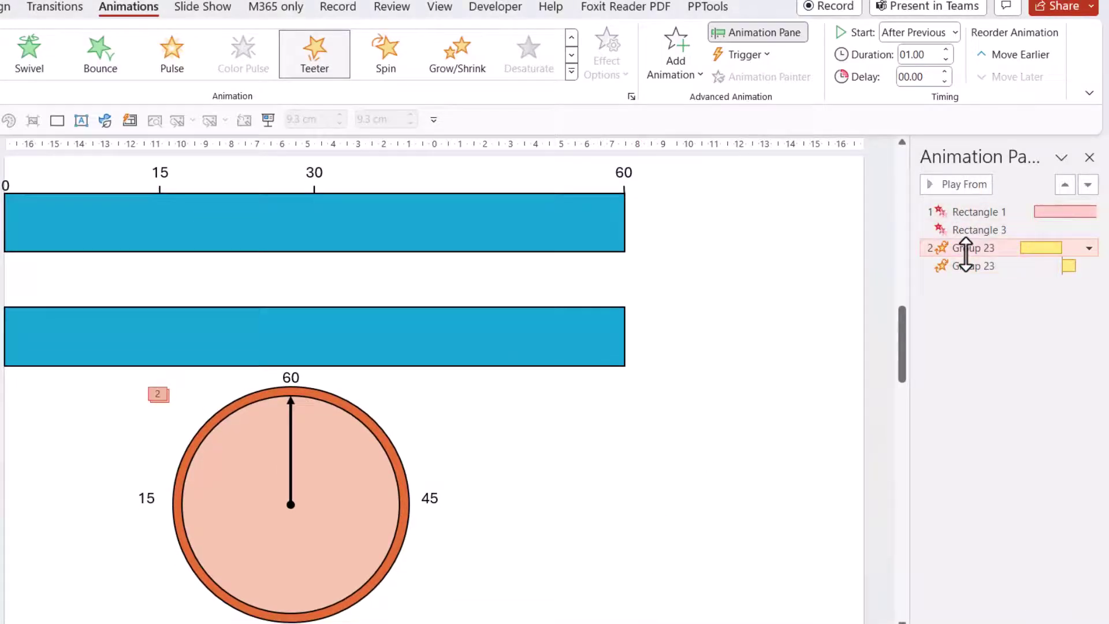
pyautogui.click(959, 185)
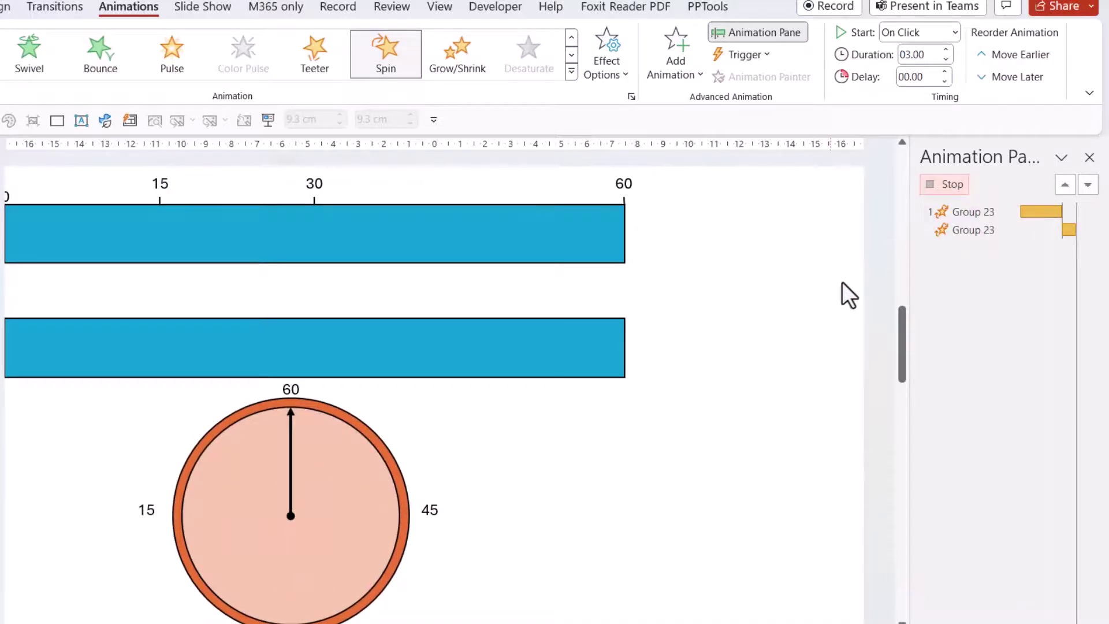
pyautogui.click(948, 188)
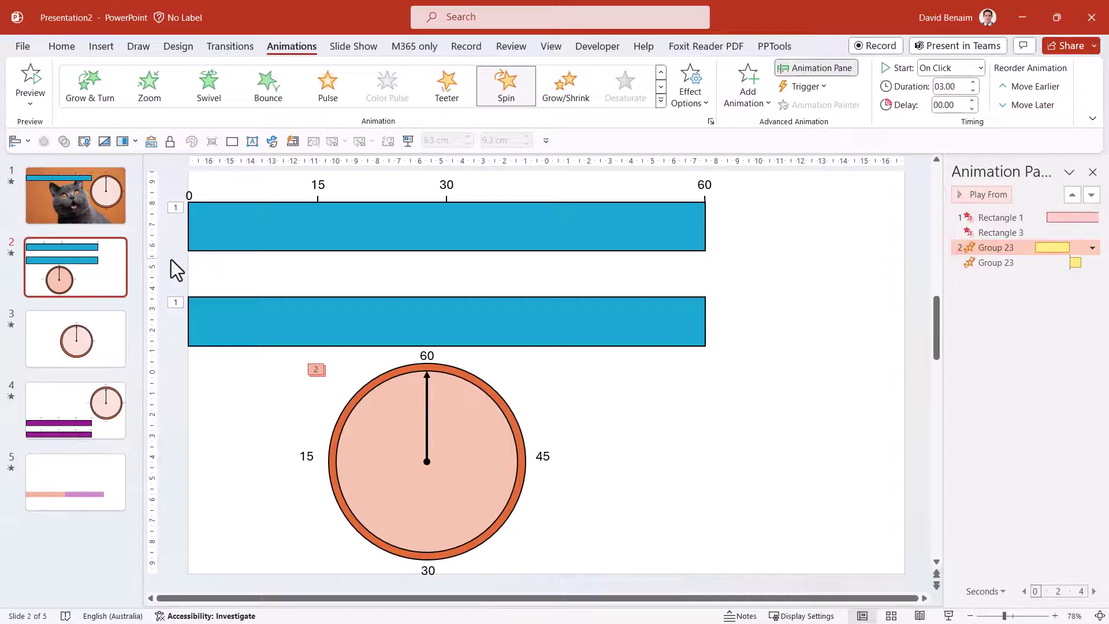
# Step: Paste a copy of the top countdown bar onto a new slide 3 after slide 2
pyautogui.moveTo(119, 259); pyautogui.dragTo(740, 198)
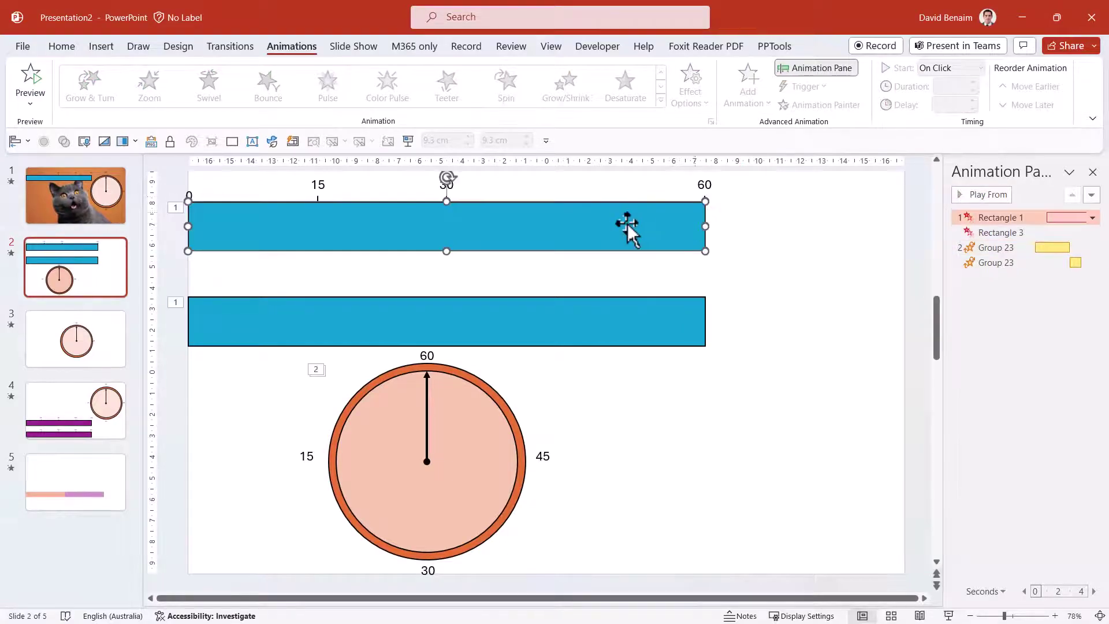
pyautogui.click(69, 281)
pyautogui.hotkey('ctrl', 'd')
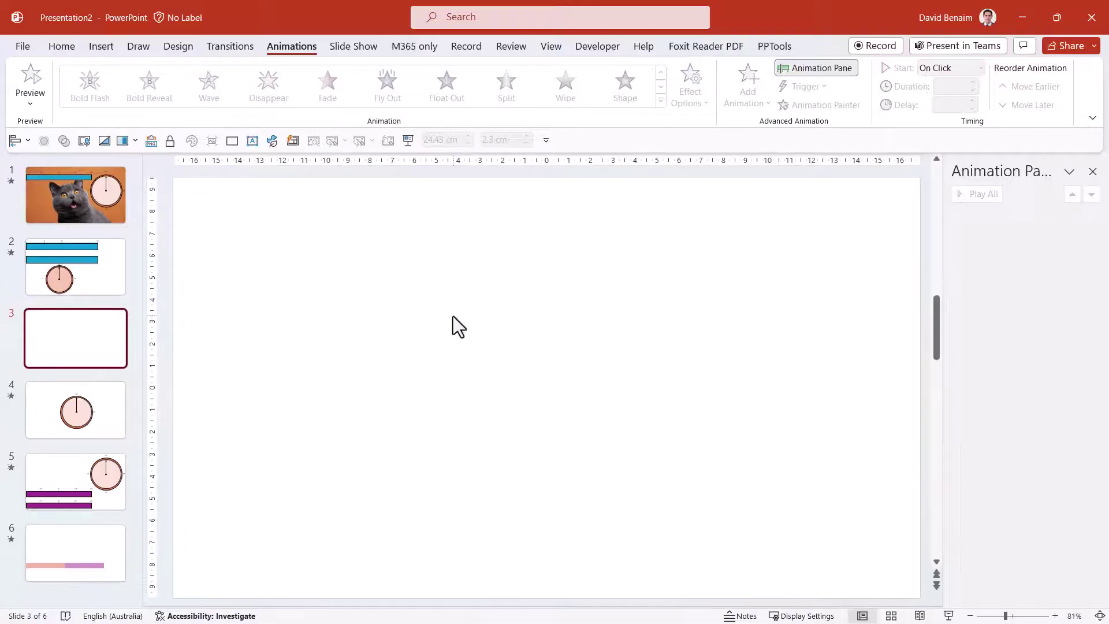
pyautogui.hotkey('ctrl', 'v')
pyautogui.click(510, 317)
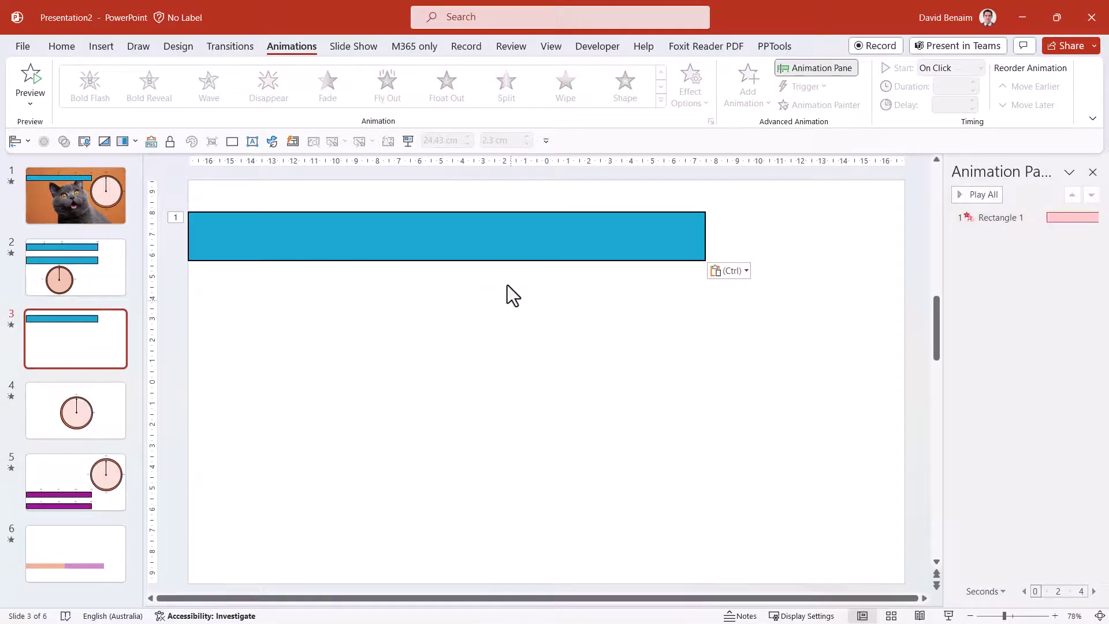
pyautogui.click(508, 243)
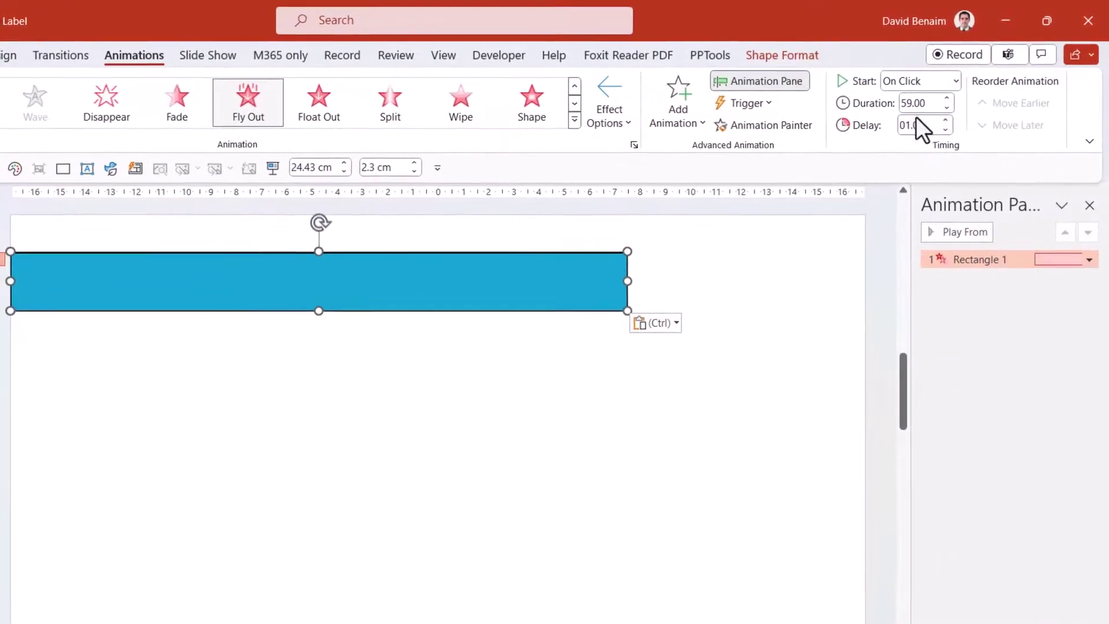
# Step: Set the pasted bar's Fly Out duration to 3 seconds and delay to 0
pyautogui.click(935, 91)
pyautogui.write('3')
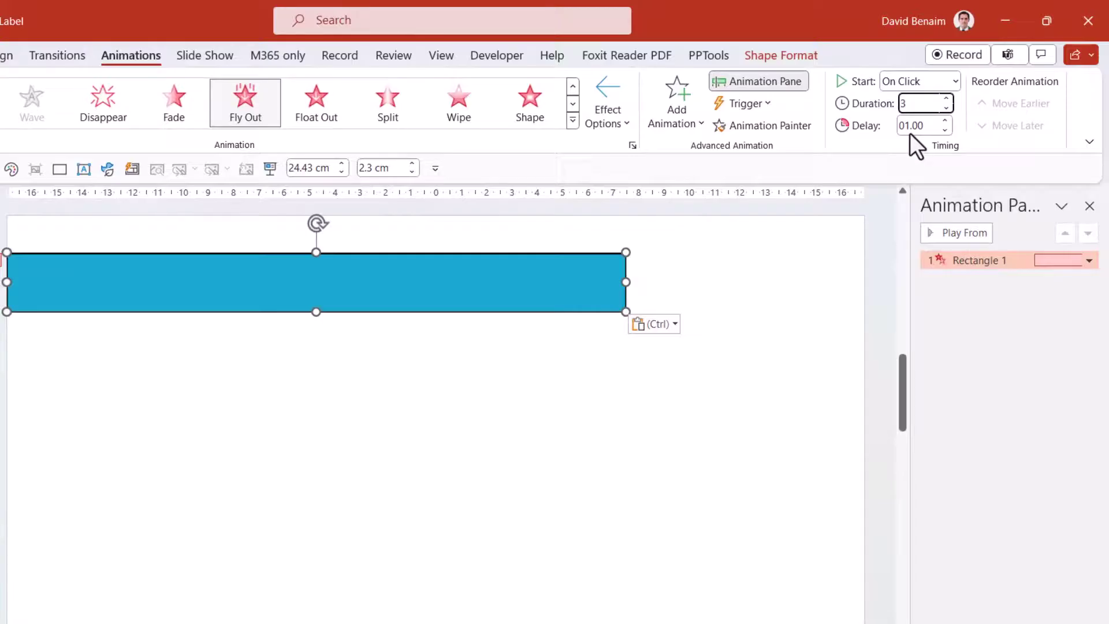
pyautogui.click(910, 130)
pyautogui.write('0')
pyautogui.press('Return')
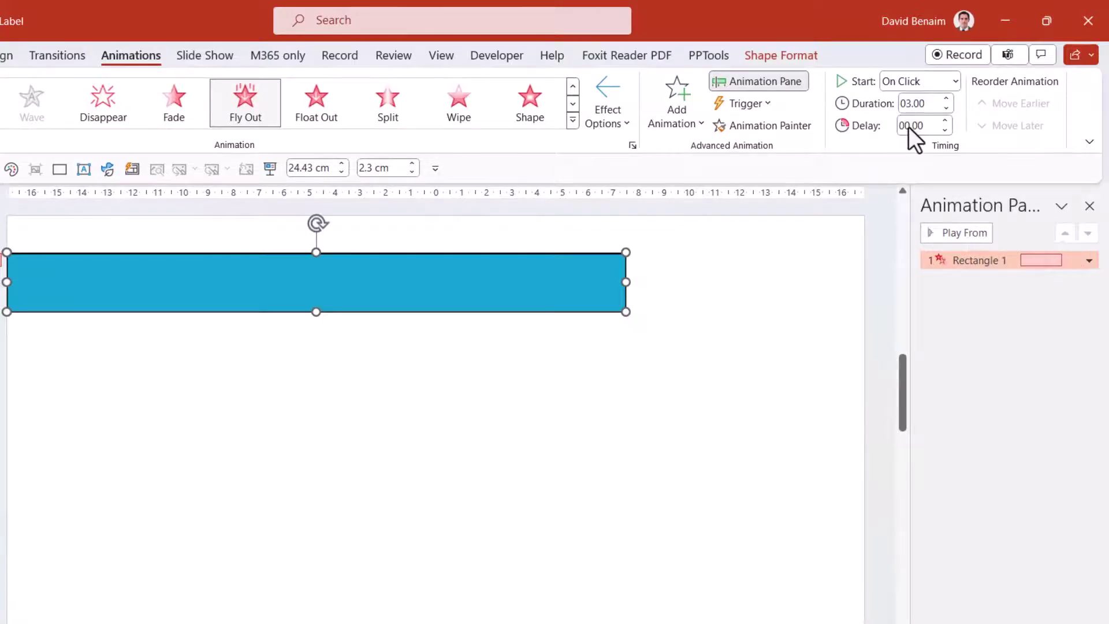
# Step: Add a Teeter emphasis to the bar, starting After Previous
pyautogui.click(676, 117)
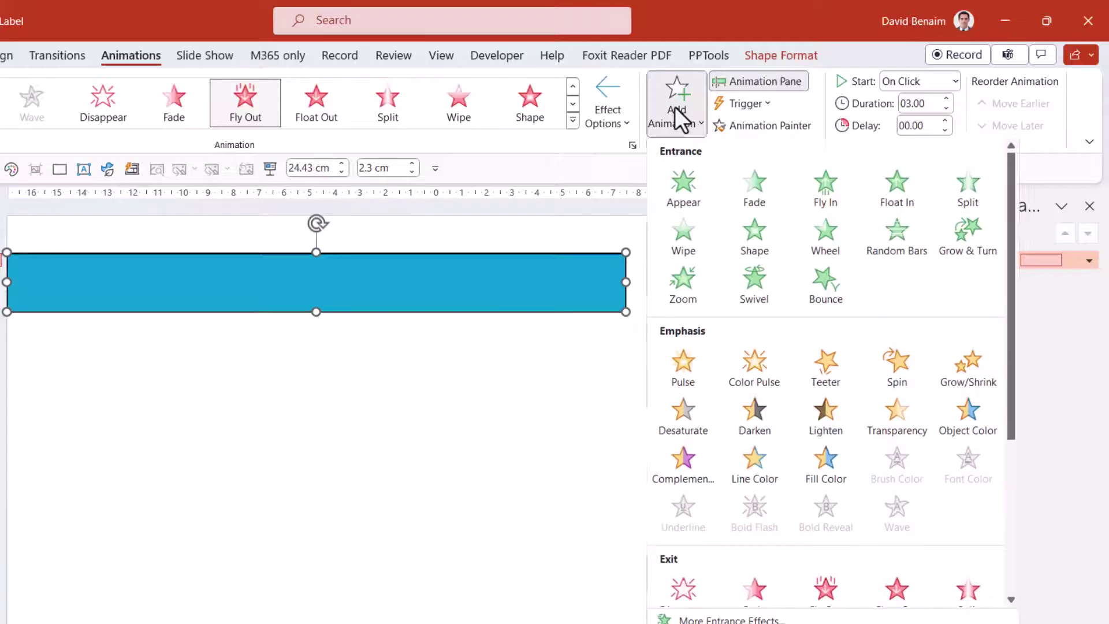
pyautogui.click(826, 376)
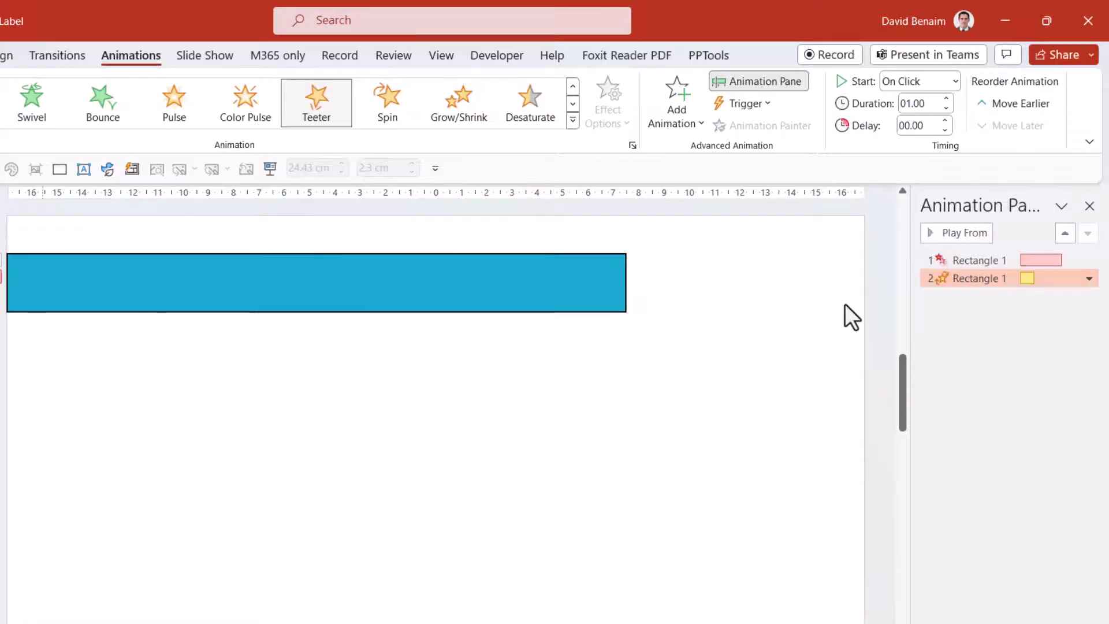
pyautogui.click(956, 82)
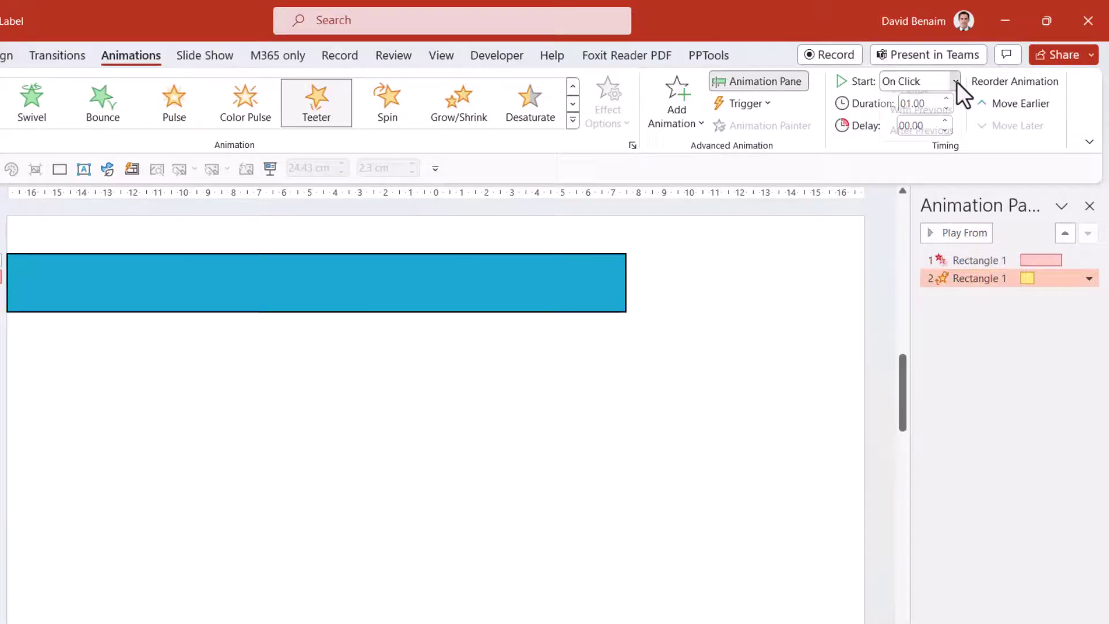
pyautogui.click(948, 143)
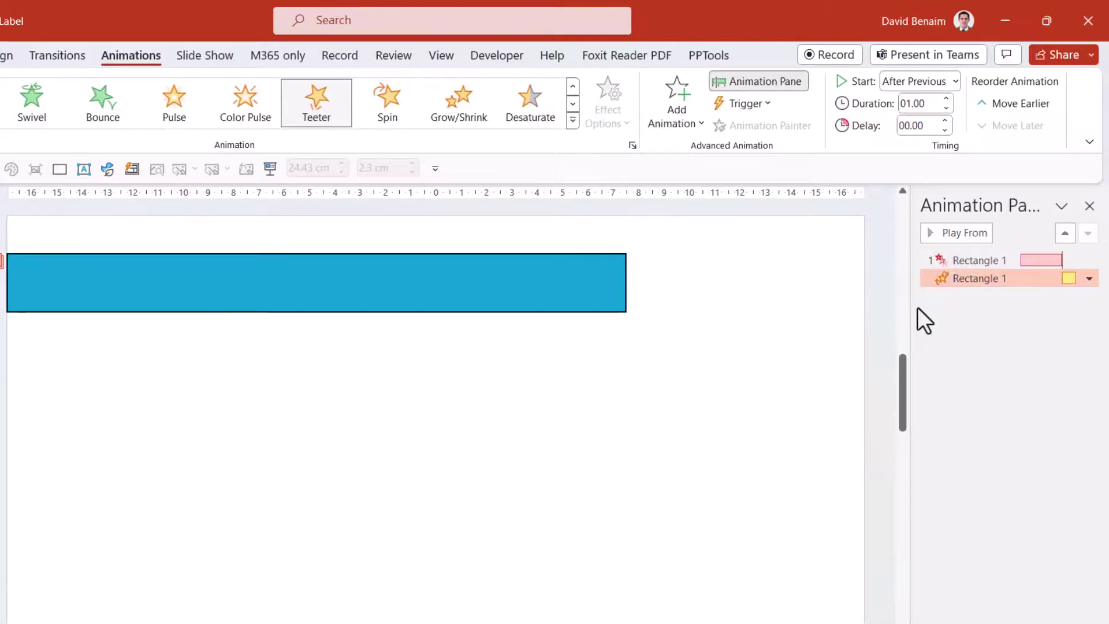
# Step: Give the bar's Teeter animation the Typewriter sound
pyautogui.rightClick(1011, 281)
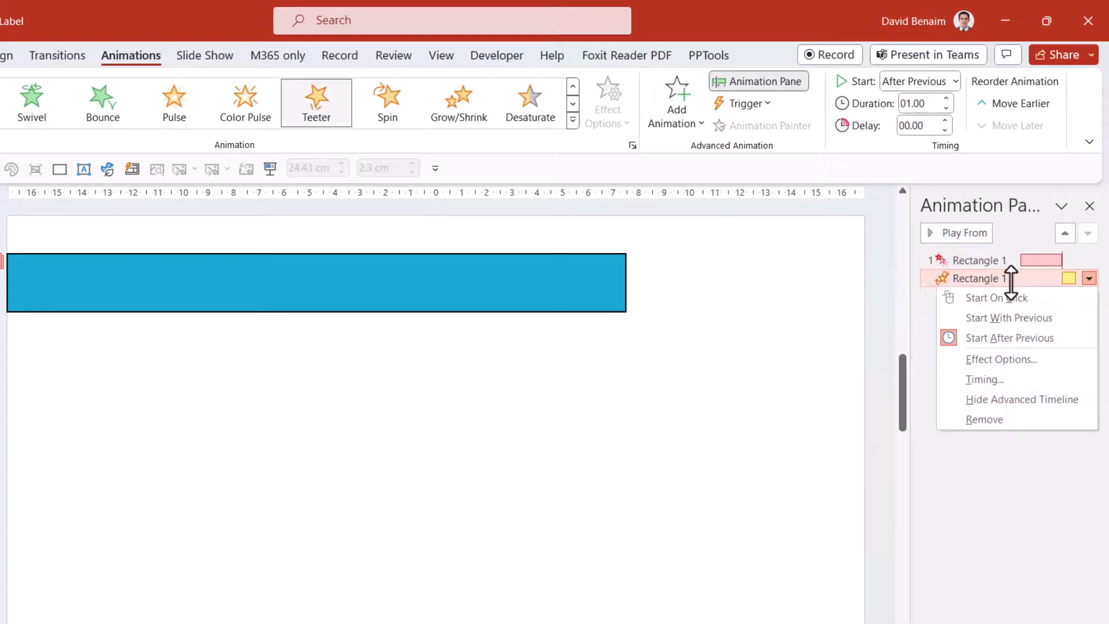
pyautogui.click(1013, 359)
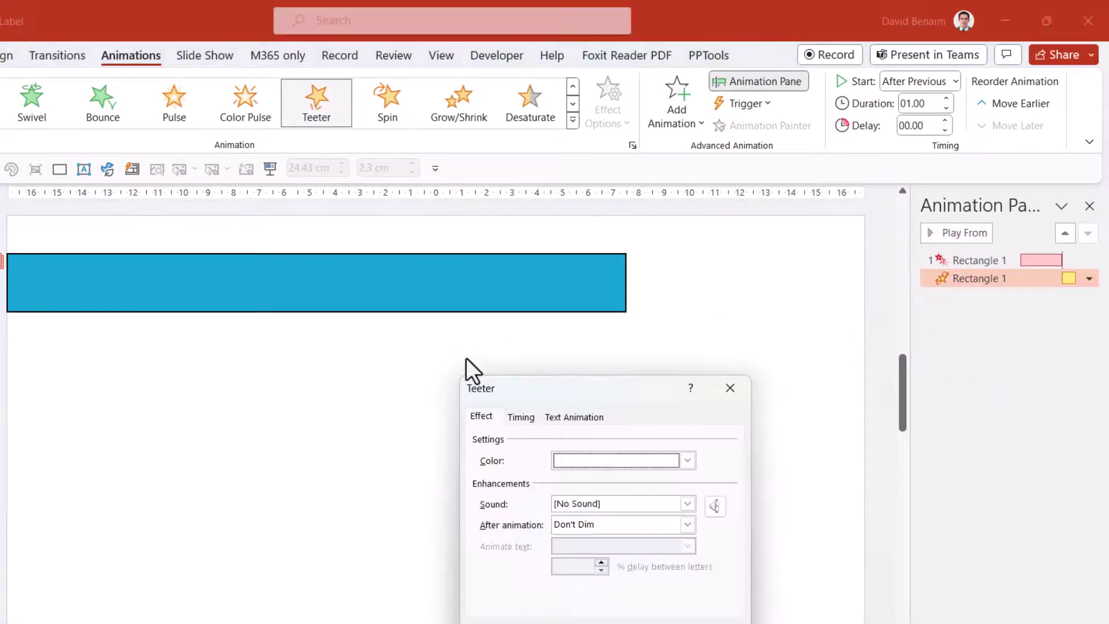
pyautogui.click(688, 503)
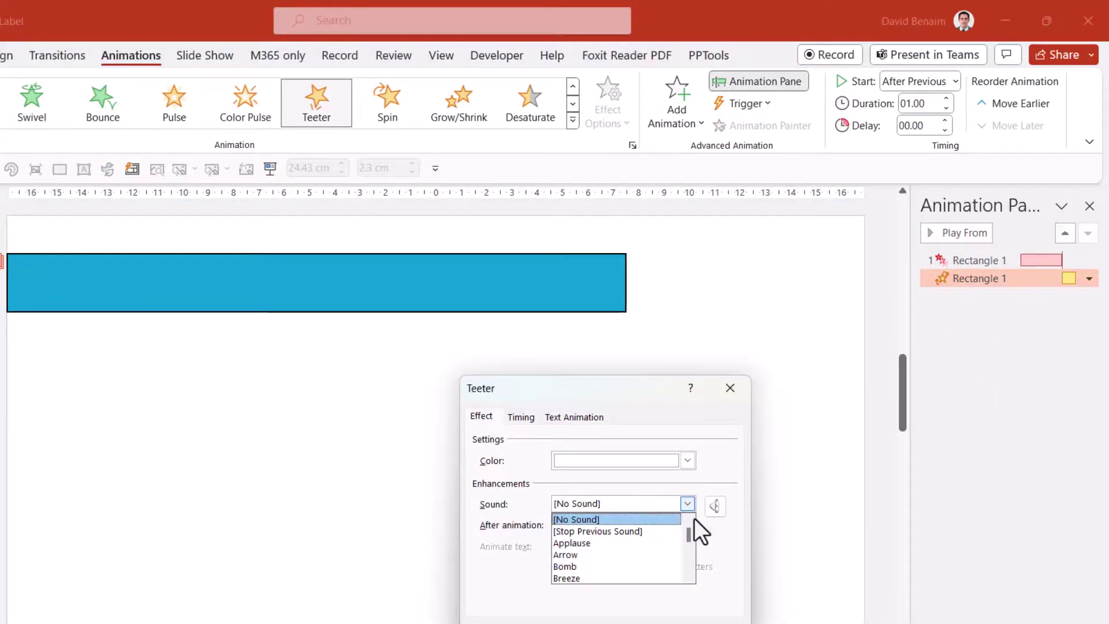
pyautogui.moveTo(688, 532); pyautogui.dragTo(689, 563)
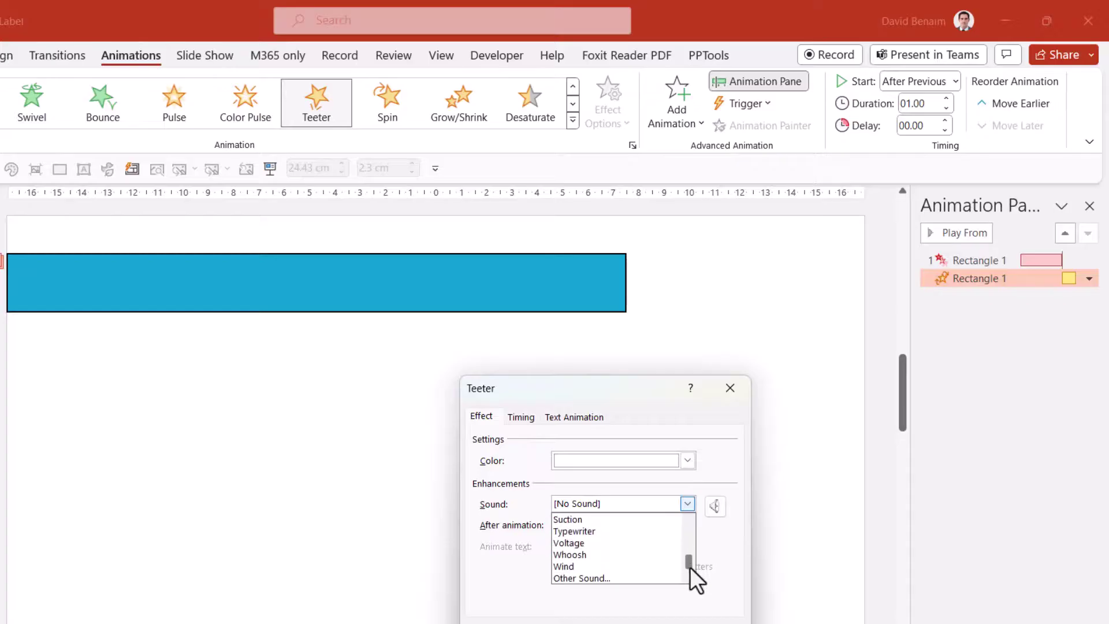
pyautogui.click(636, 531)
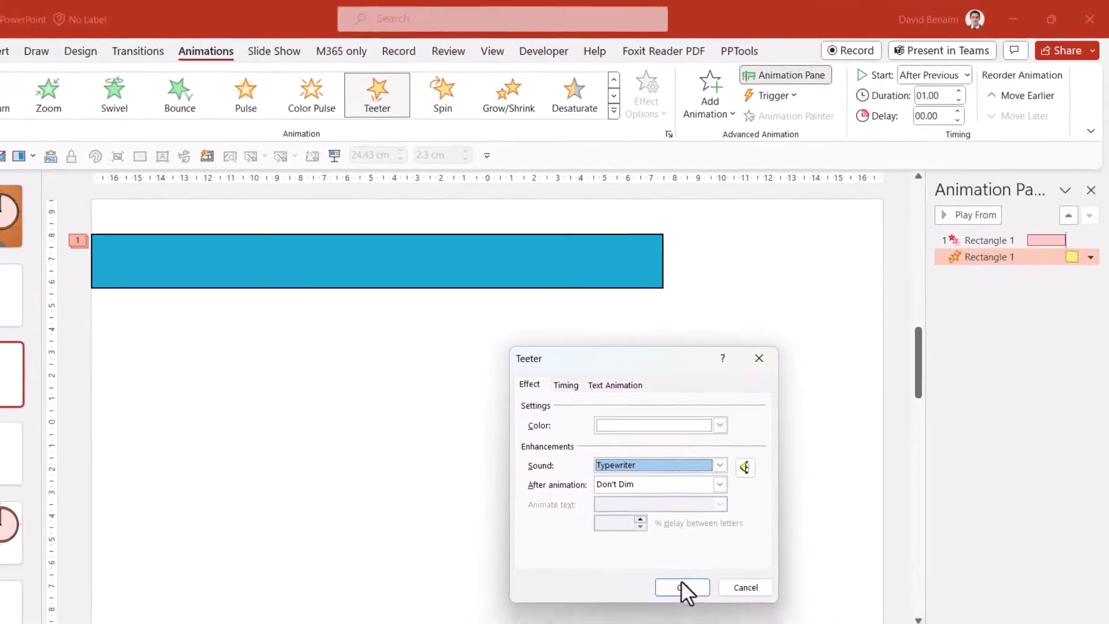
pyautogui.click(682, 587)
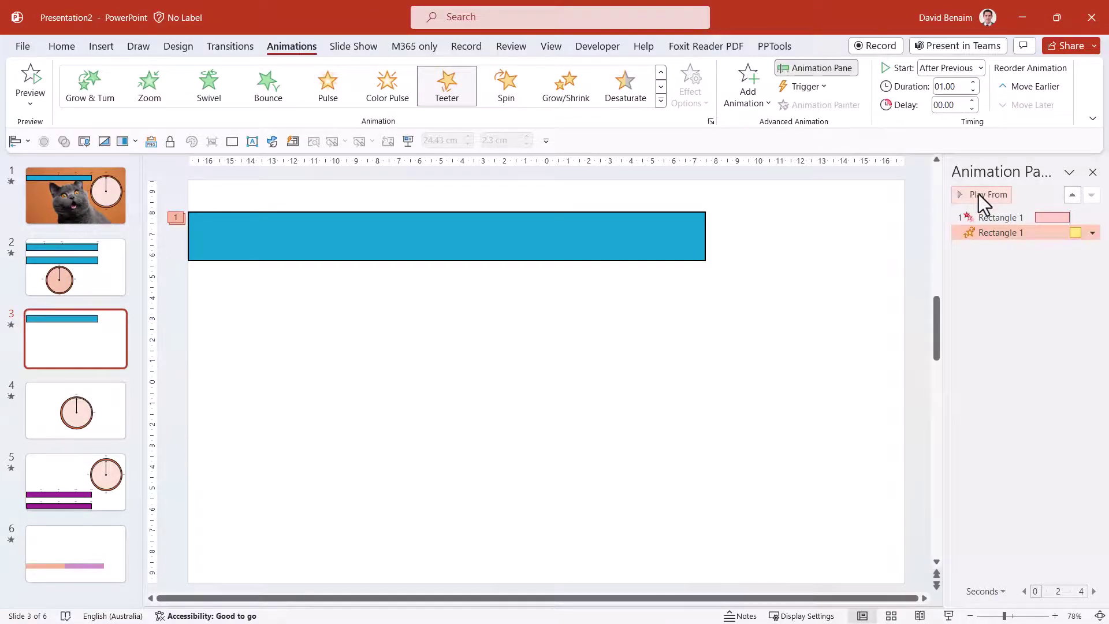
# Step: Preview the bar's Fly Out and Teeter from the first Rectangle 1, then show the Home tab
pyautogui.click(988, 218)
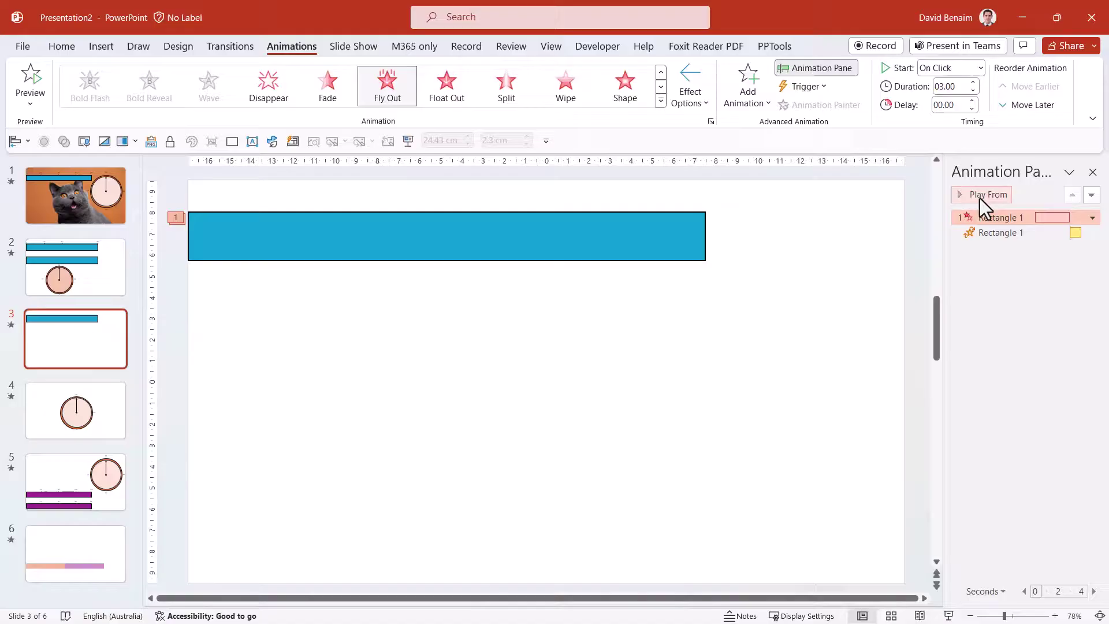
pyautogui.click(982, 194)
pyautogui.click(772, 244)
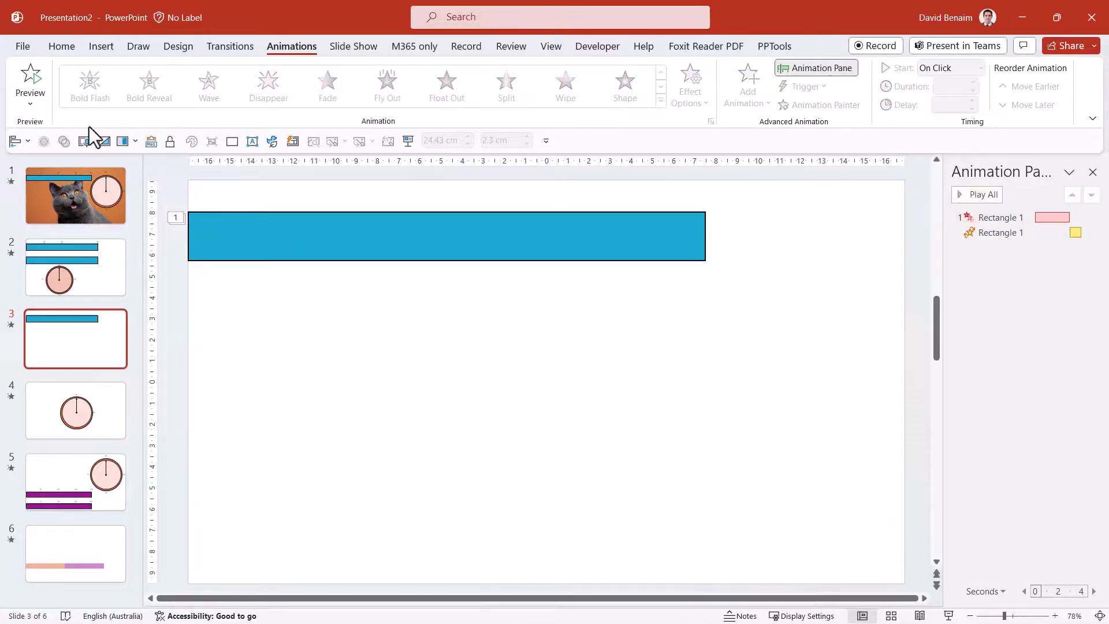
pyautogui.click(50, 44)
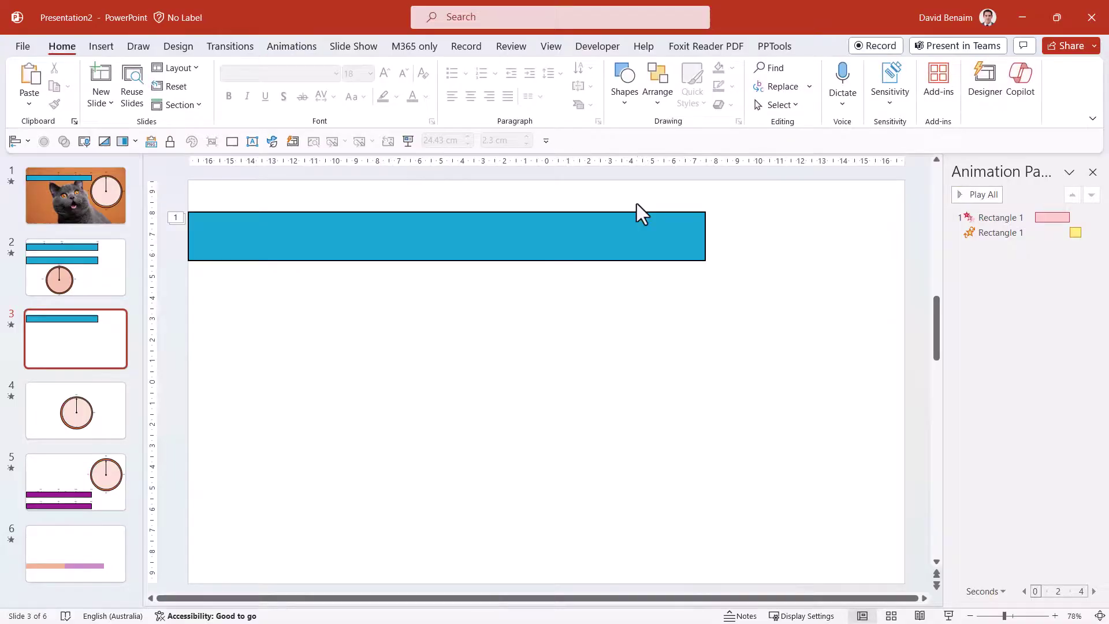
pyautogui.click(940, 103)
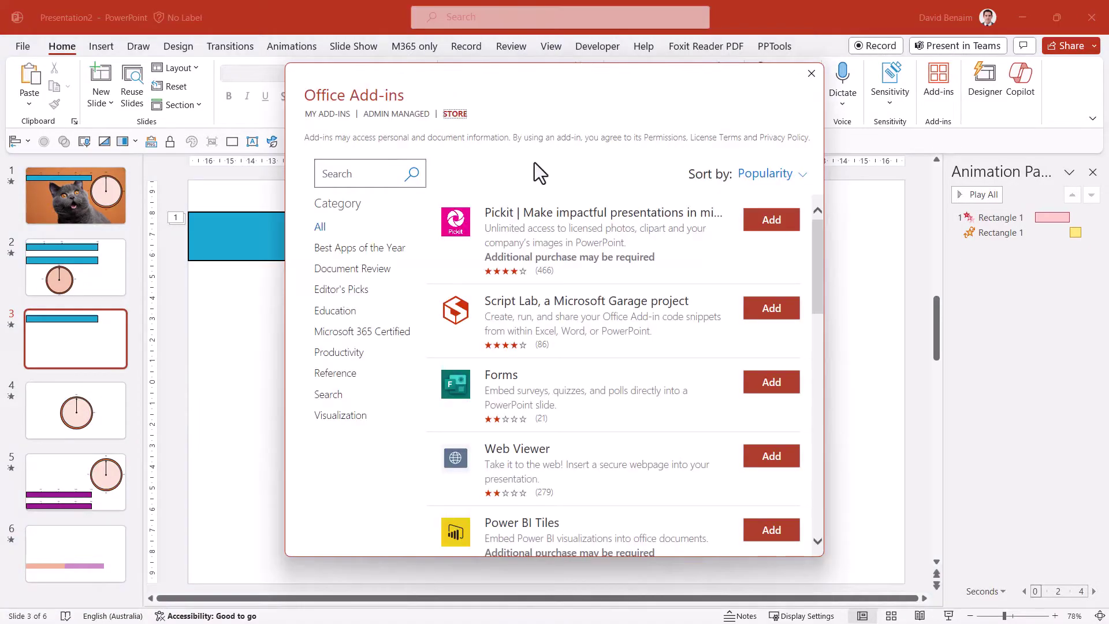
pyautogui.click(351, 172)
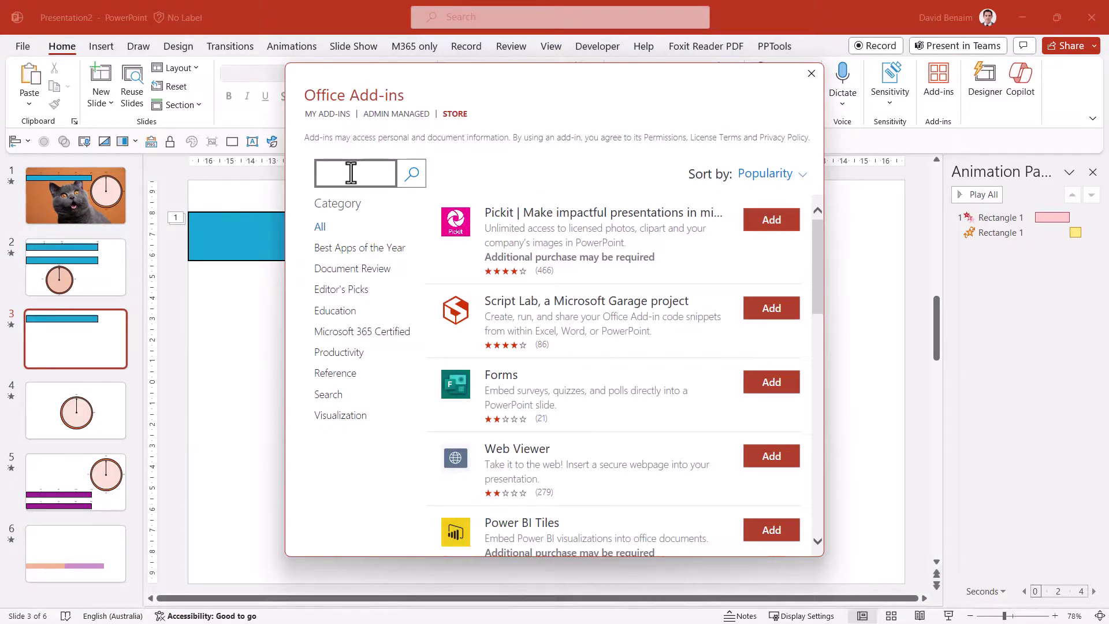
pyautogui.write('timer')
pyautogui.press('Return')
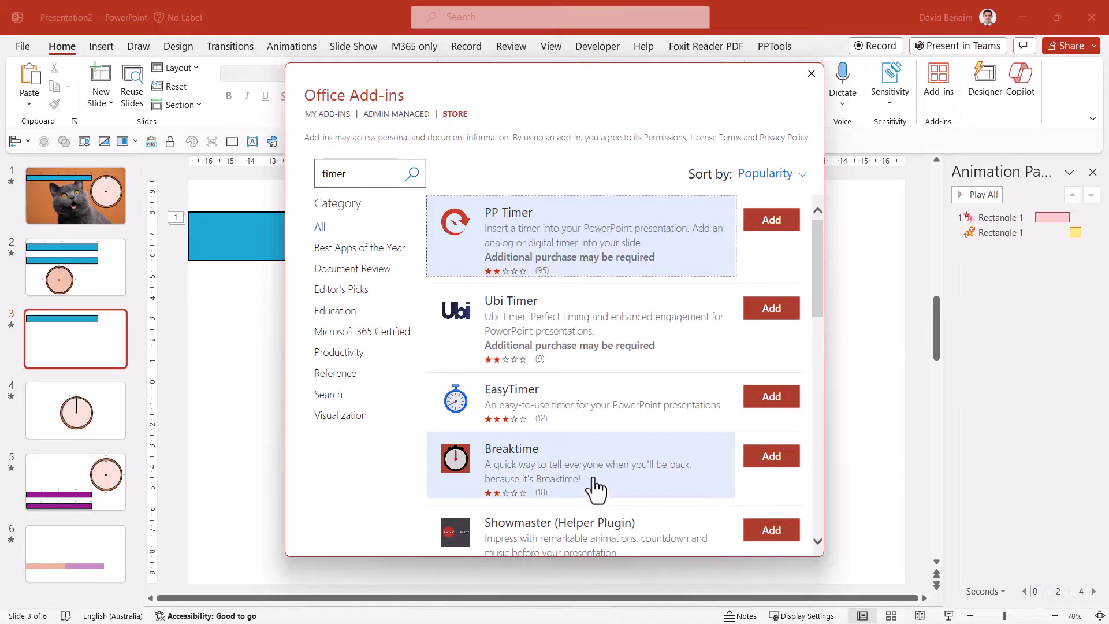
pyautogui.scroll(-5, 595, 488)
pyautogui.scroll(10, 595, 489)
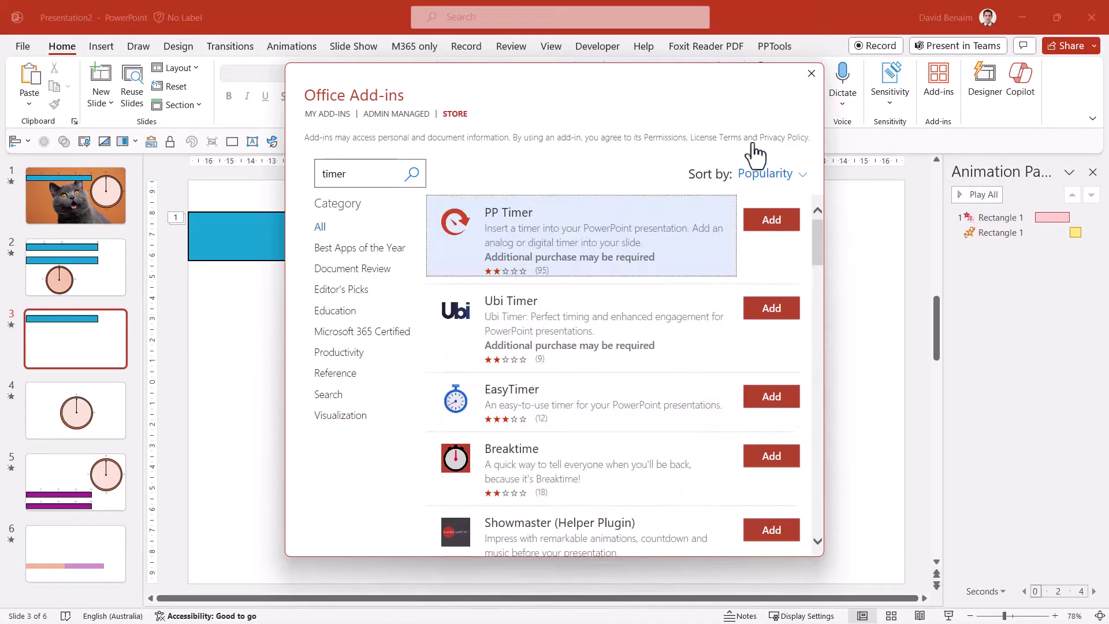
pyautogui.click(811, 74)
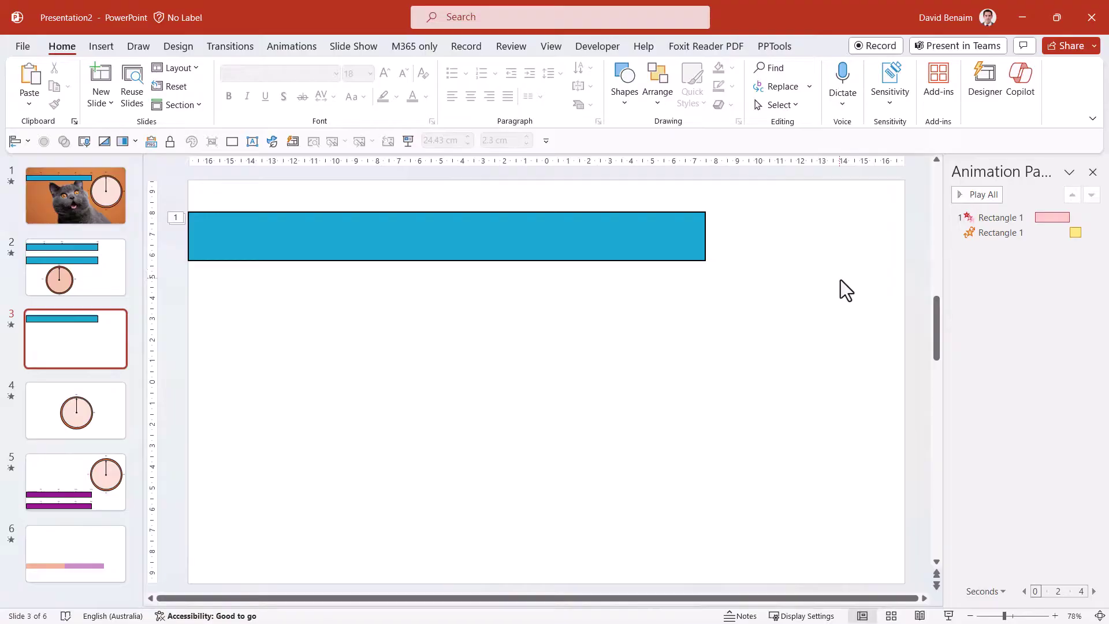